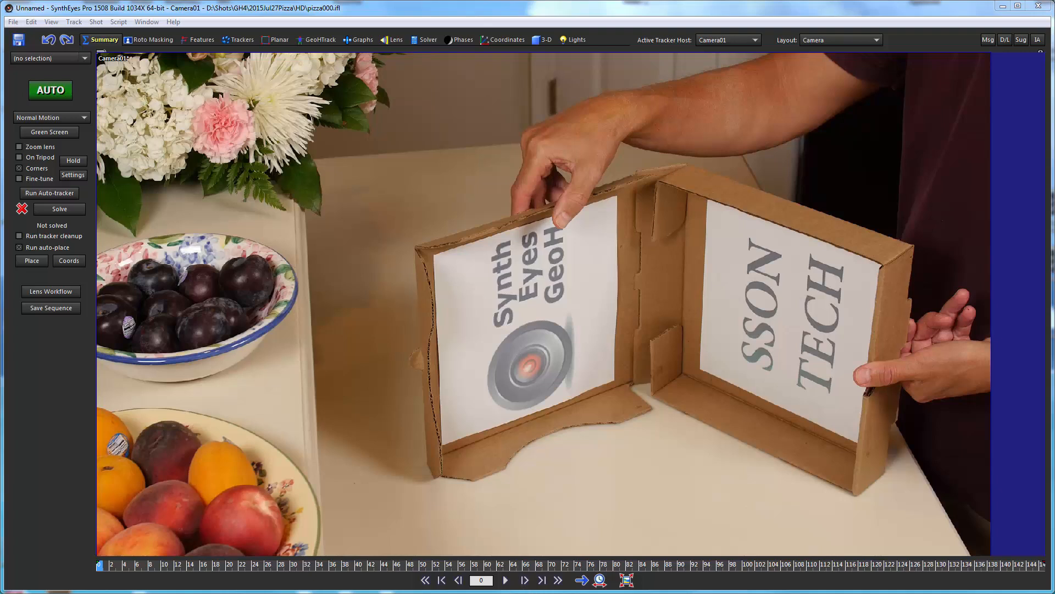
Step: Scrub through the pizza box shot to review the box's motion, ending back on frame 0
left_click_drag(126, 565, 494, 557)
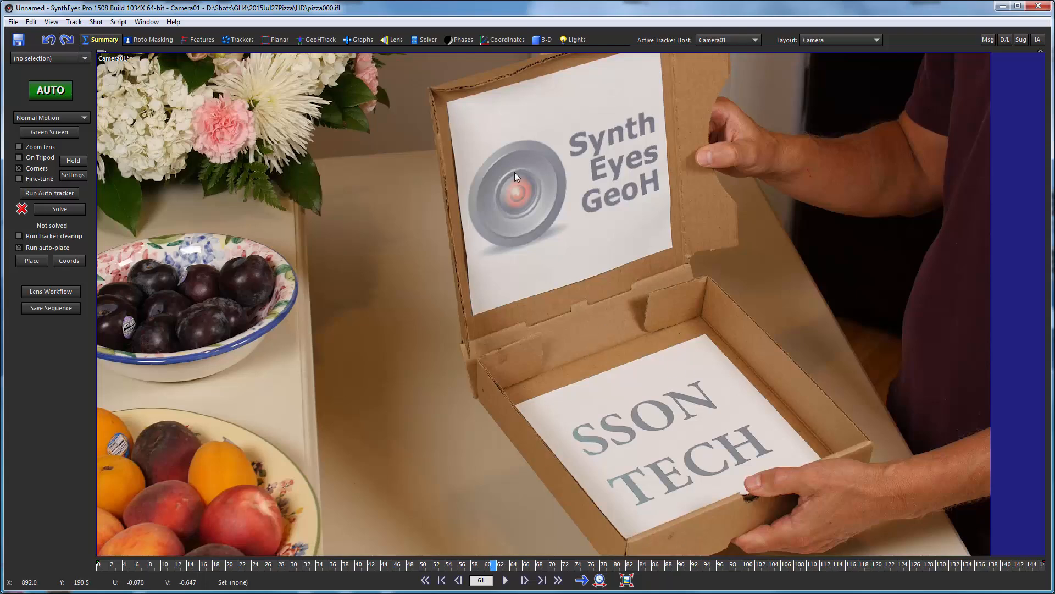
left_click(178, 565)
left_click_drag(177, 563, 41, 559)
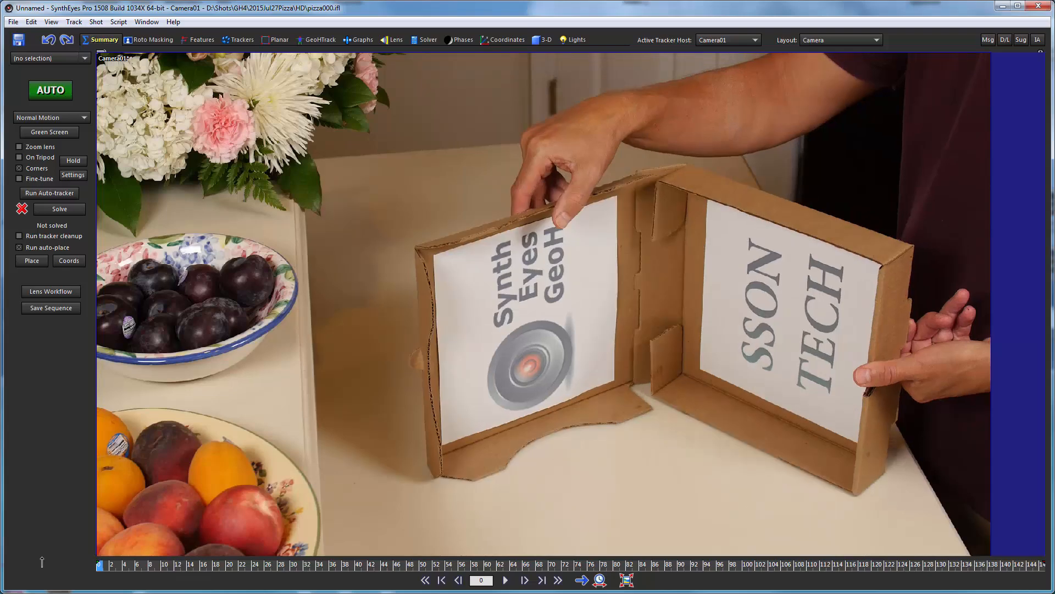
Step: Import the mesh pizzabox.obj from the 2015Jul27Pizza folder
left_click(14, 22)
mouse_move(96, 136)
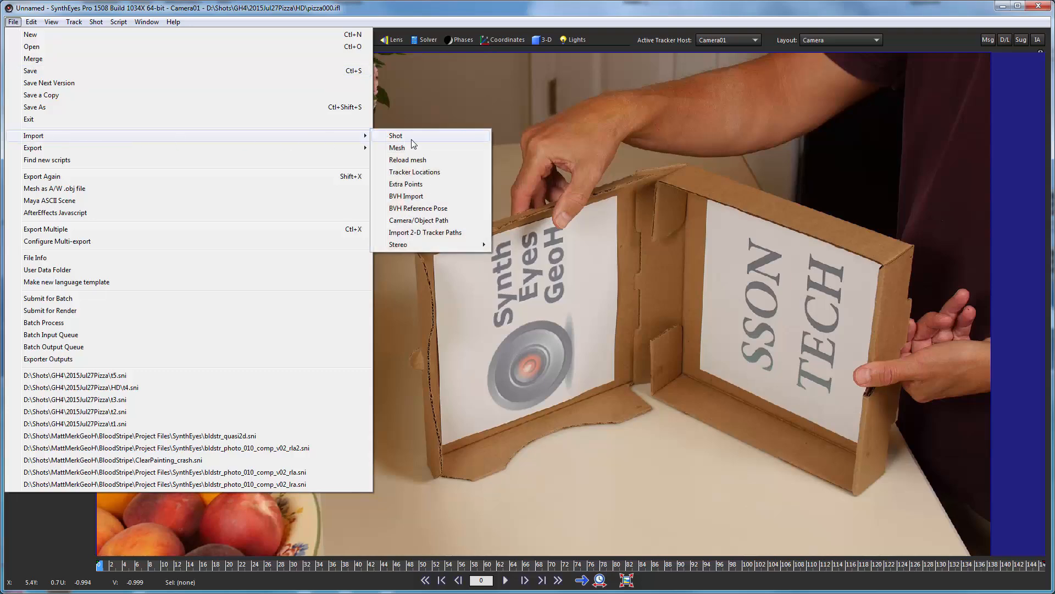
left_click(404, 149)
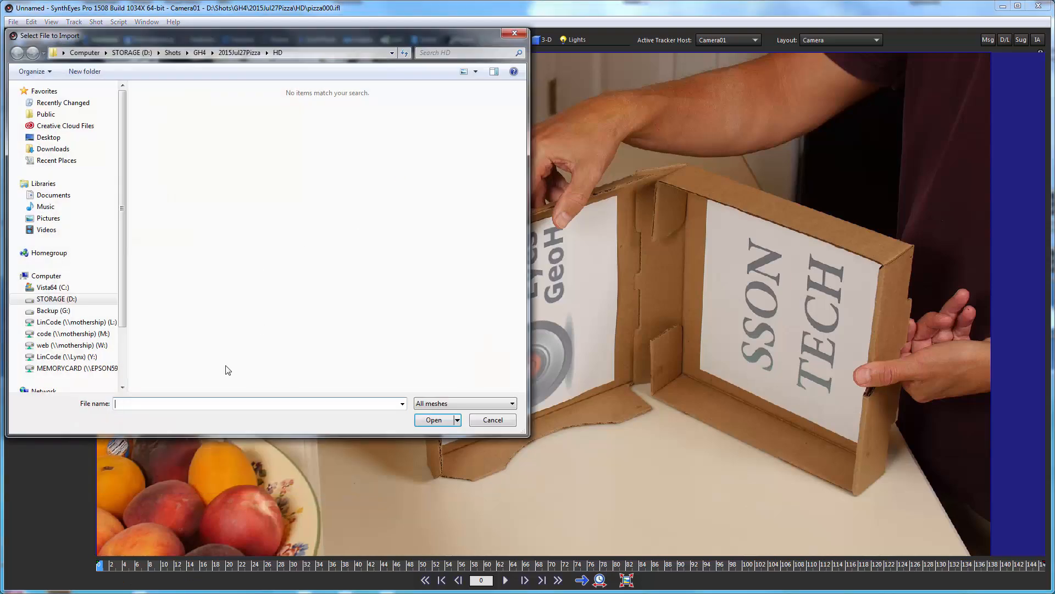
left_click(240, 52)
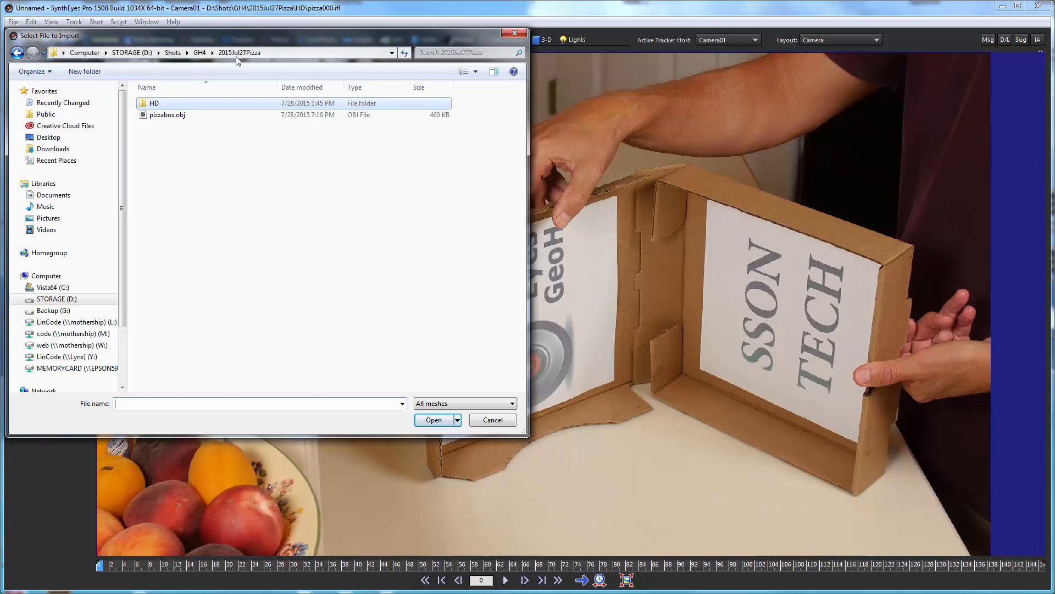
double_click(170, 116)
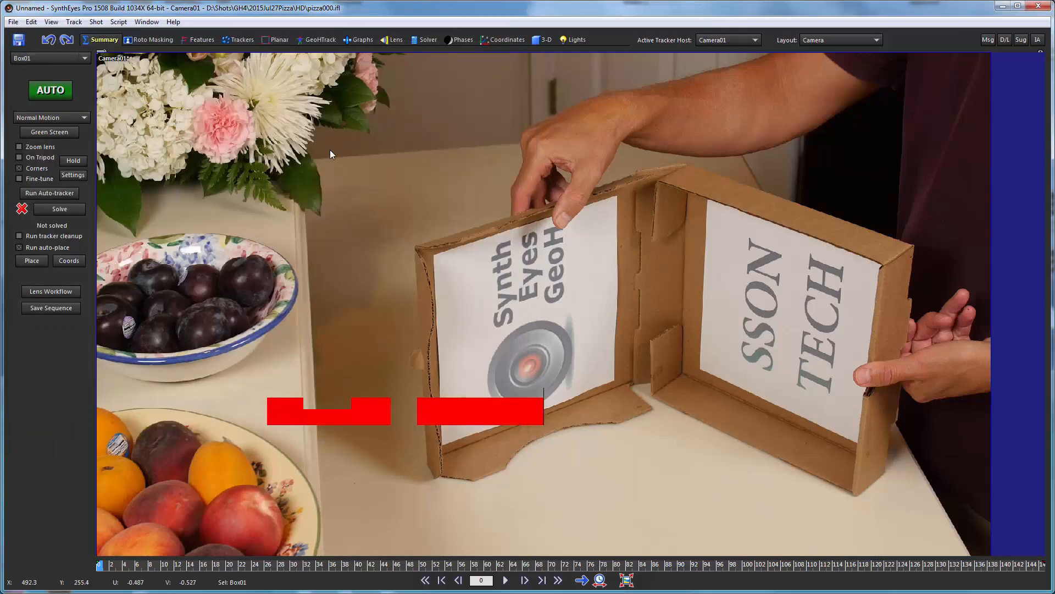
Step: Show the imported box mesh from above in the perspective view and enable its back faces
left_click(318, 40)
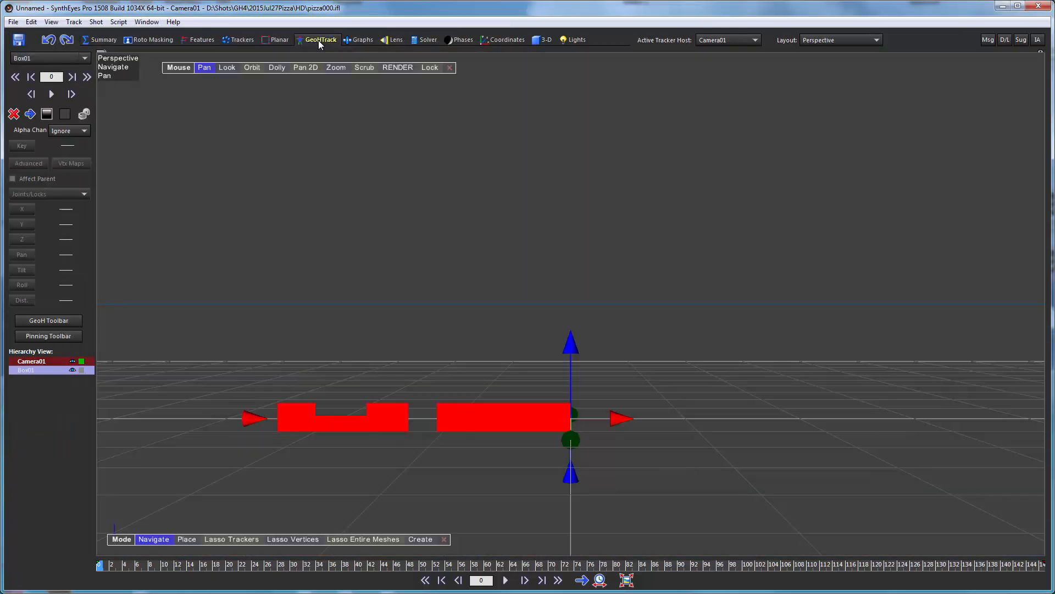
left_click(253, 67)
left_click_drag(253, 68, 261, 231)
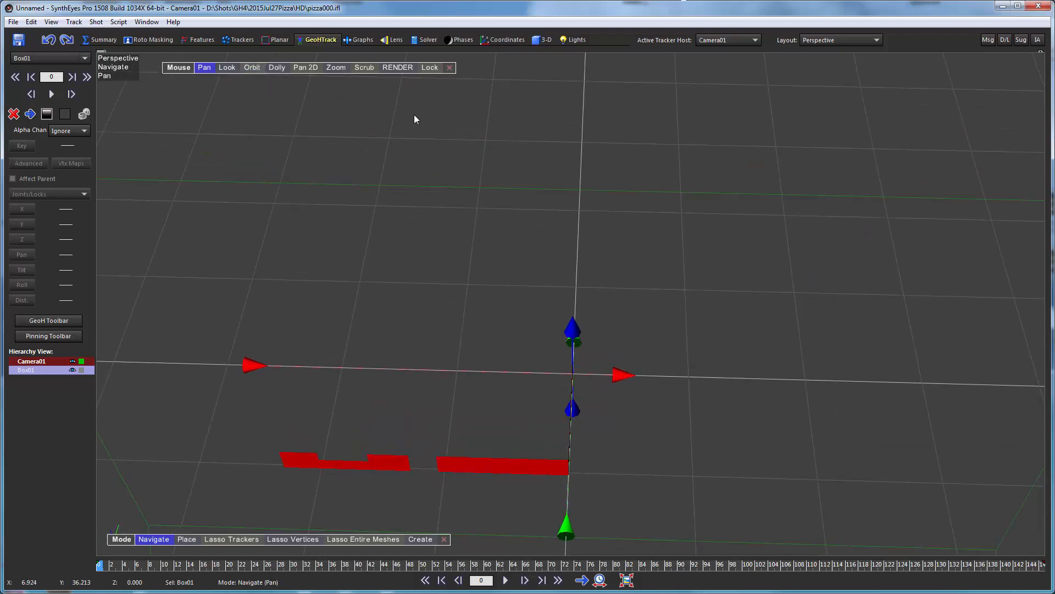
left_click(536, 41)
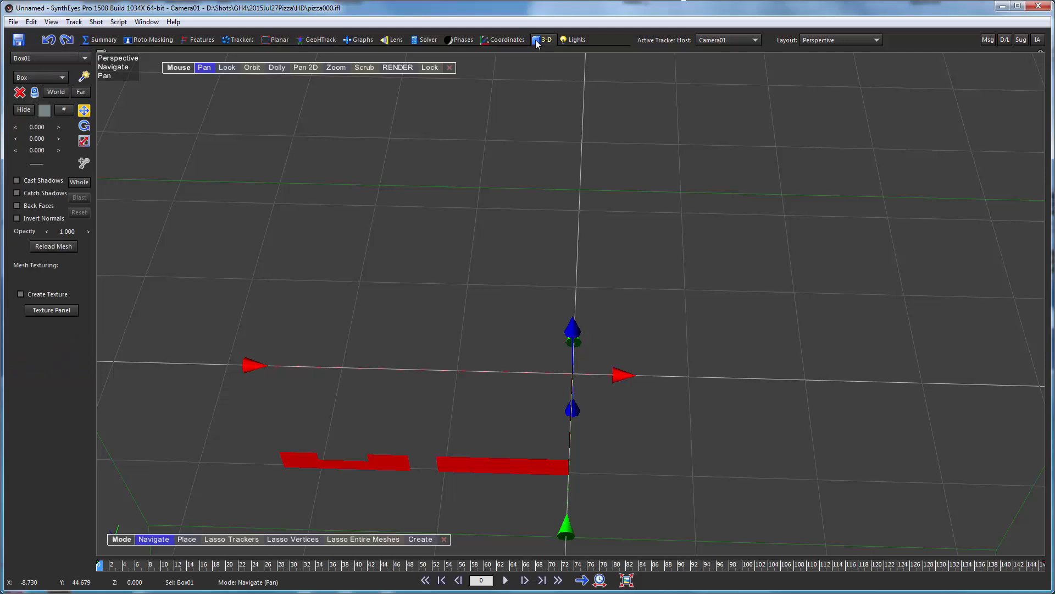
left_click(17, 206)
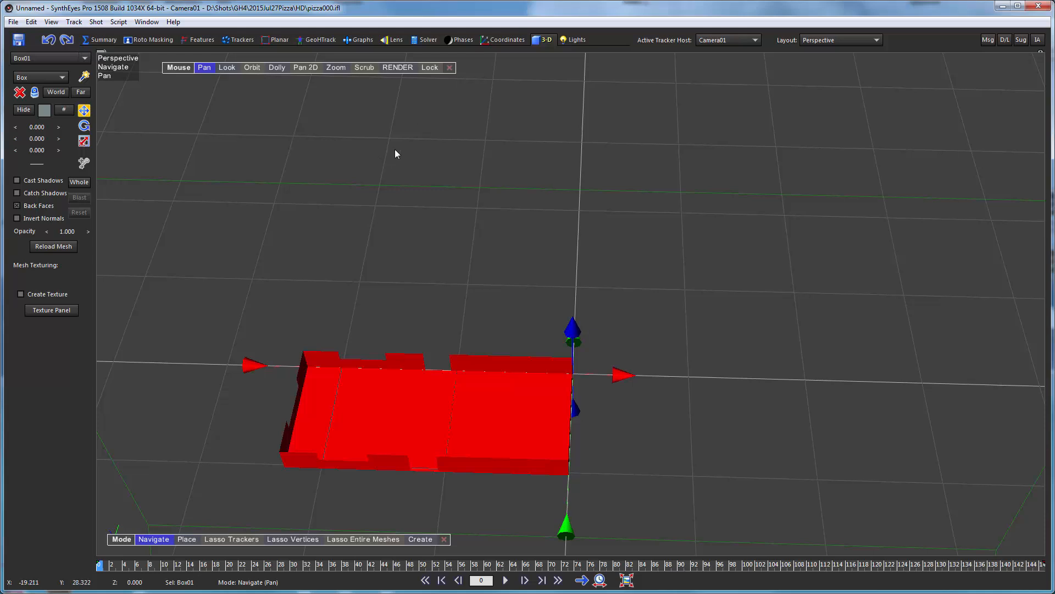
Step: Display the box mesh as a wireframe and frame it closely in the perspective view
key("w")
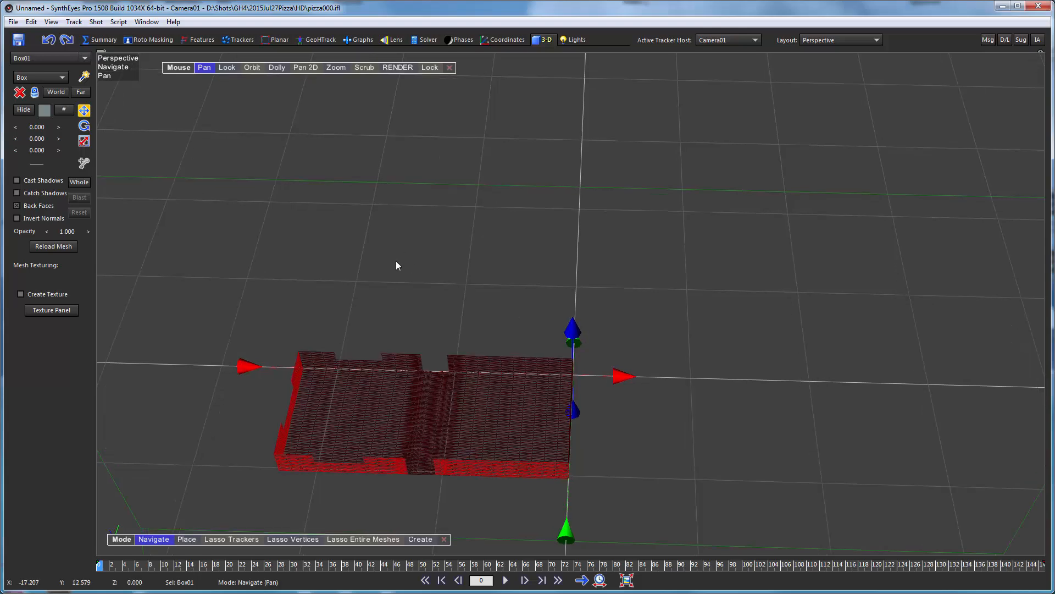
mouse_move(396, 261)
left_mouse_down()
mouse_move(432, 160)
mouse_move(479, 109)
mouse_move(398, 262)
left_mouse_up()
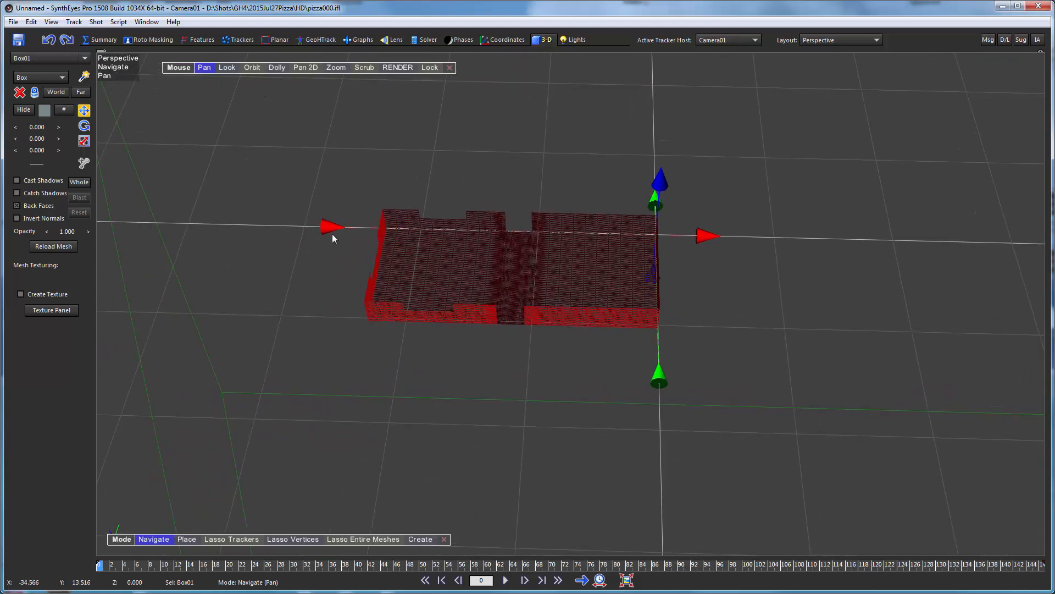
scroll(519, 274, "up", 5)
scroll(520, 273, "up", 4)
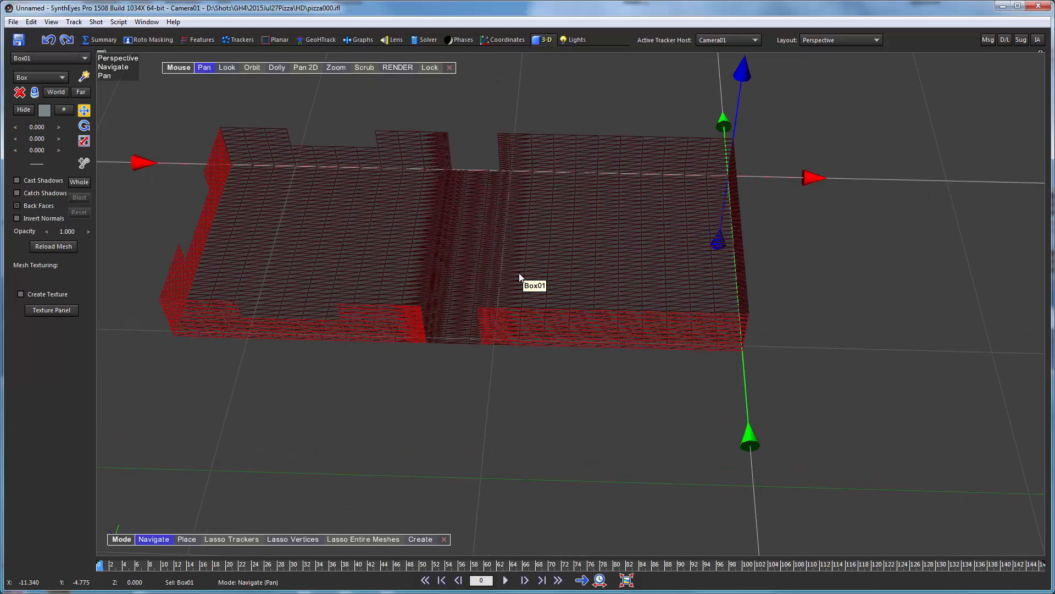
left_click_drag(380, 192, 417, 221)
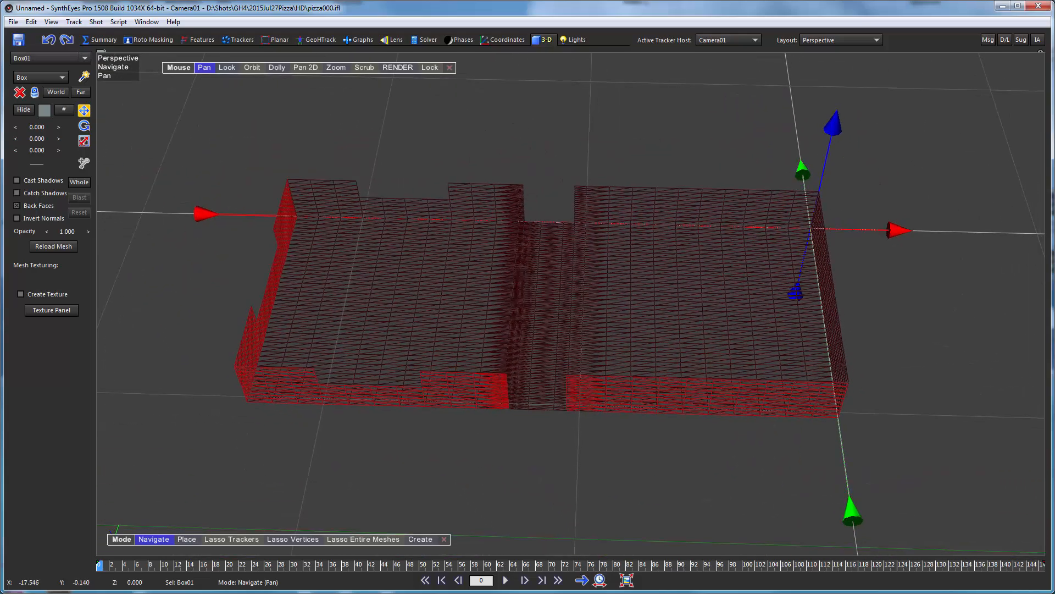
scroll(417, 221, "up", 5)
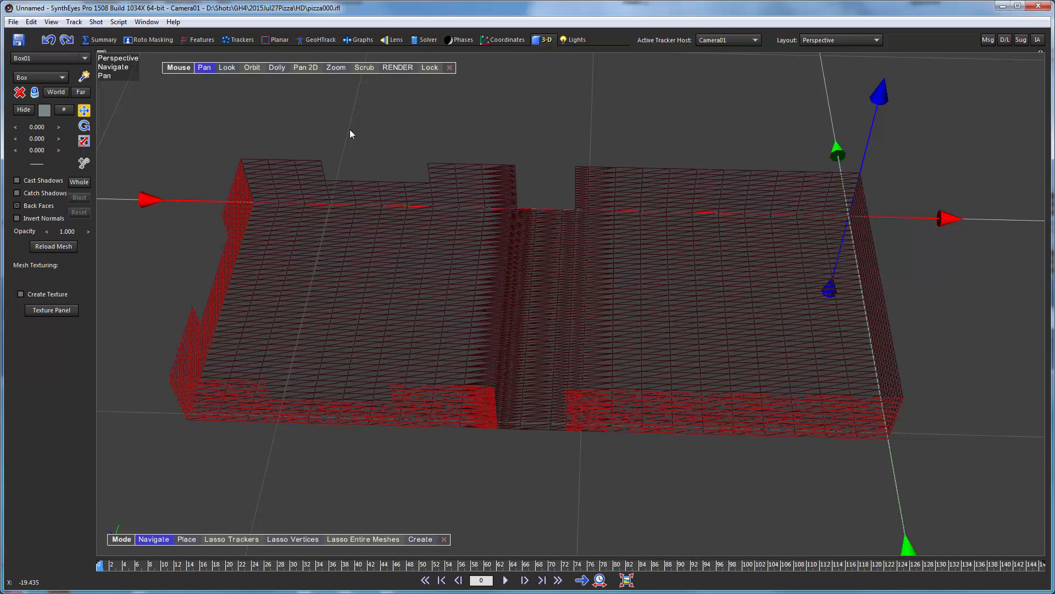
Step: Clear the normals of the pizza box mesh
right_click(372, 103)
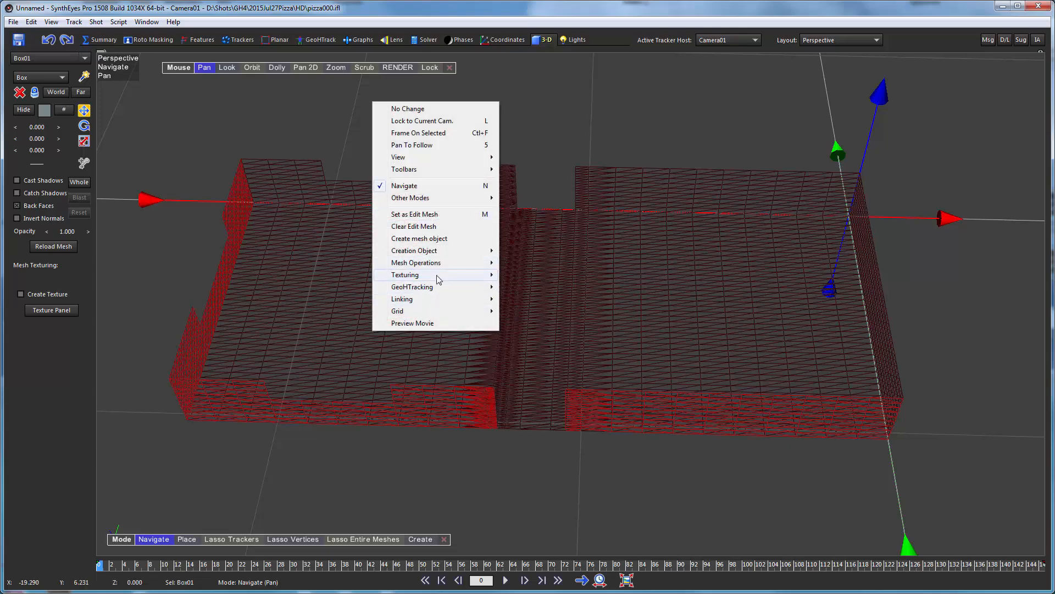
mouse_move(436, 274)
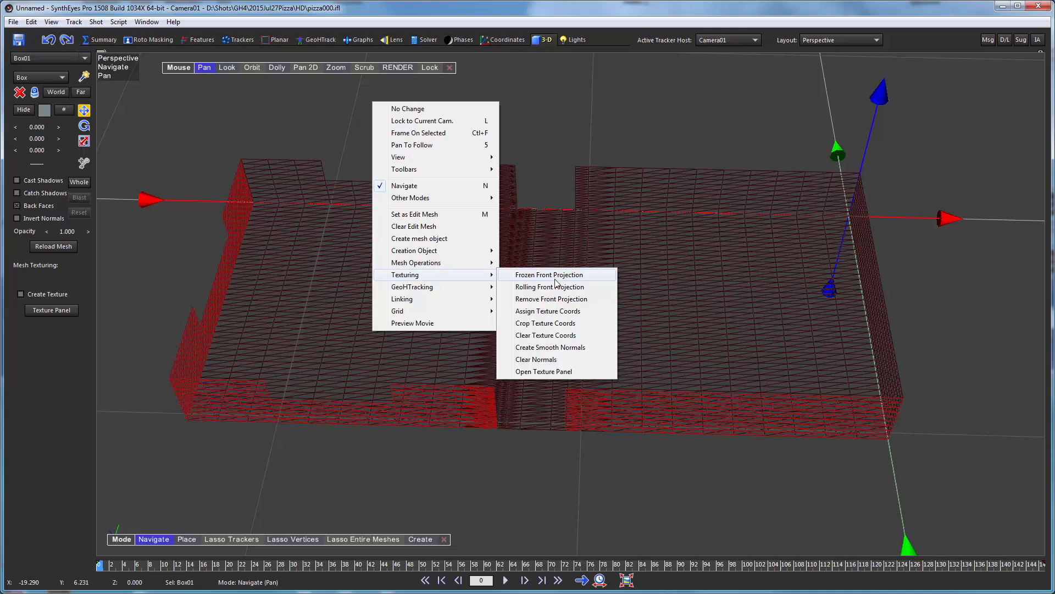
left_click(537, 360)
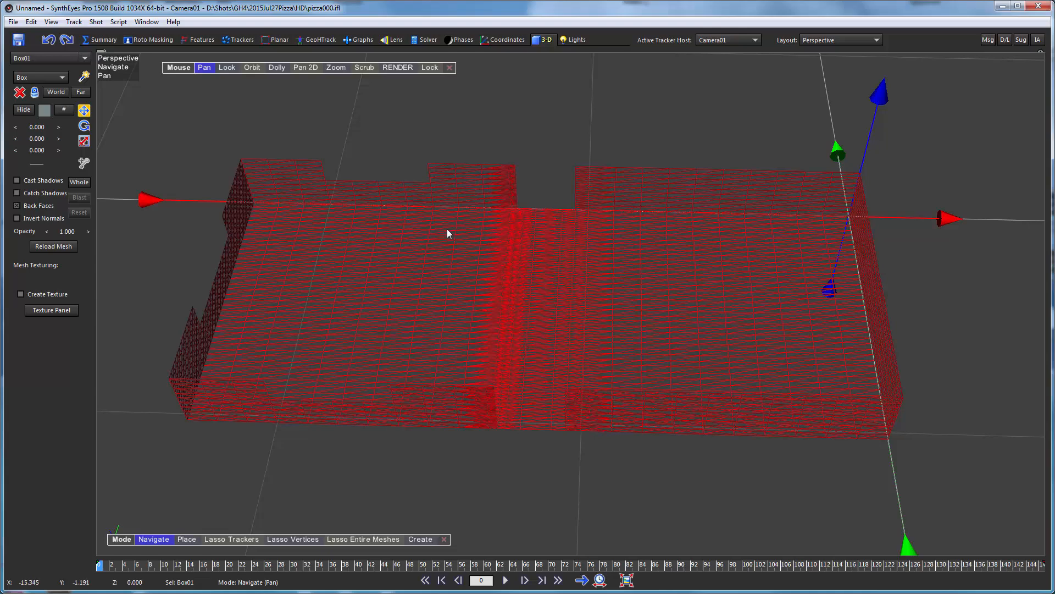
Step: Bring up the GeoH tracking tools, activate GeoH Create, and move the floating tool palette clear of the mesh
left_click(316, 40)
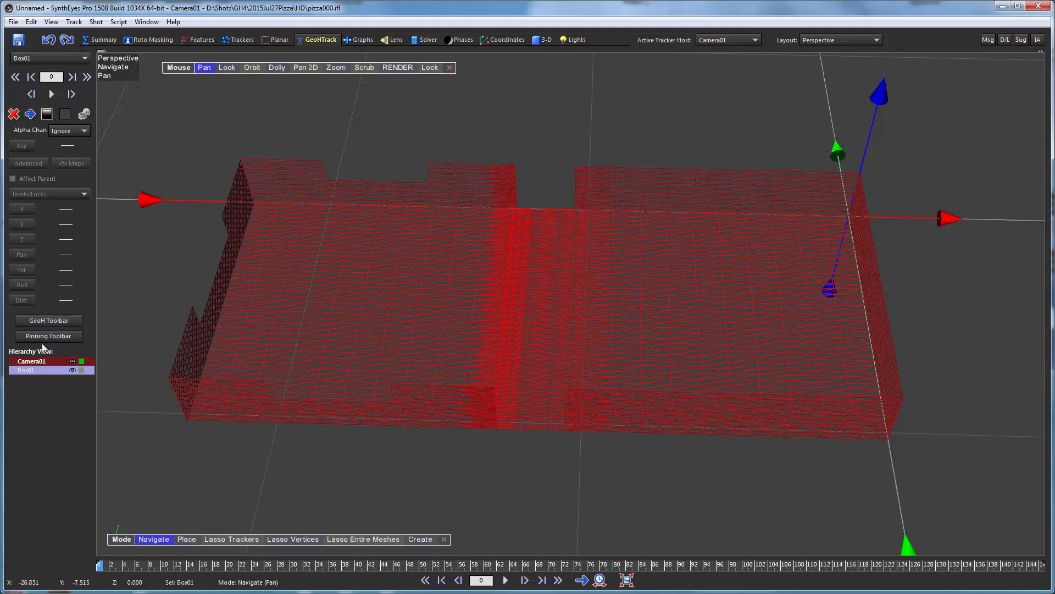
left_click(41, 324)
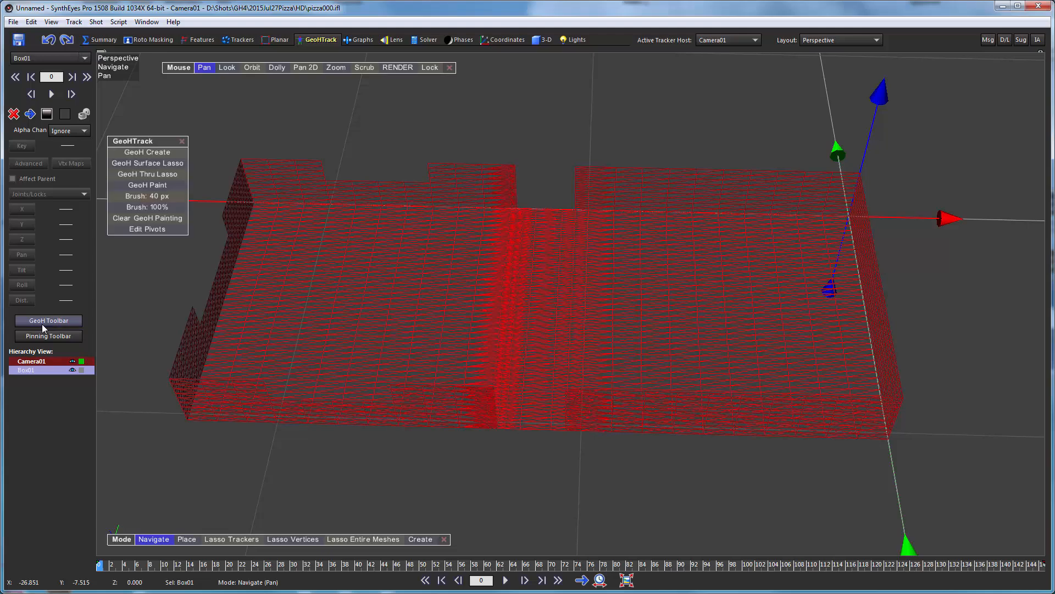
left_click(163, 159)
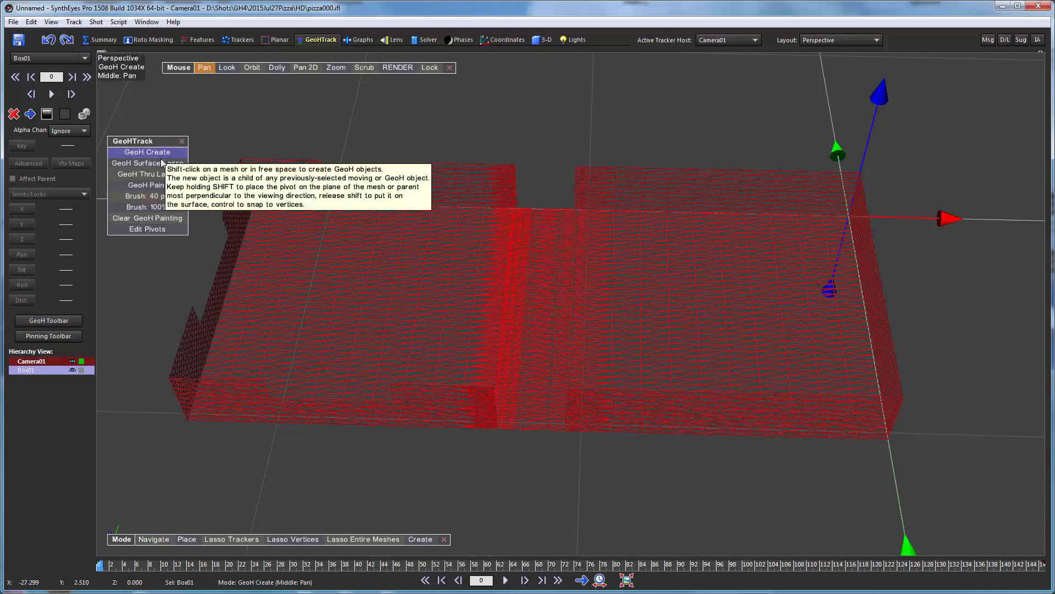
right_click(269, 113)
mouse_move(369, 181)
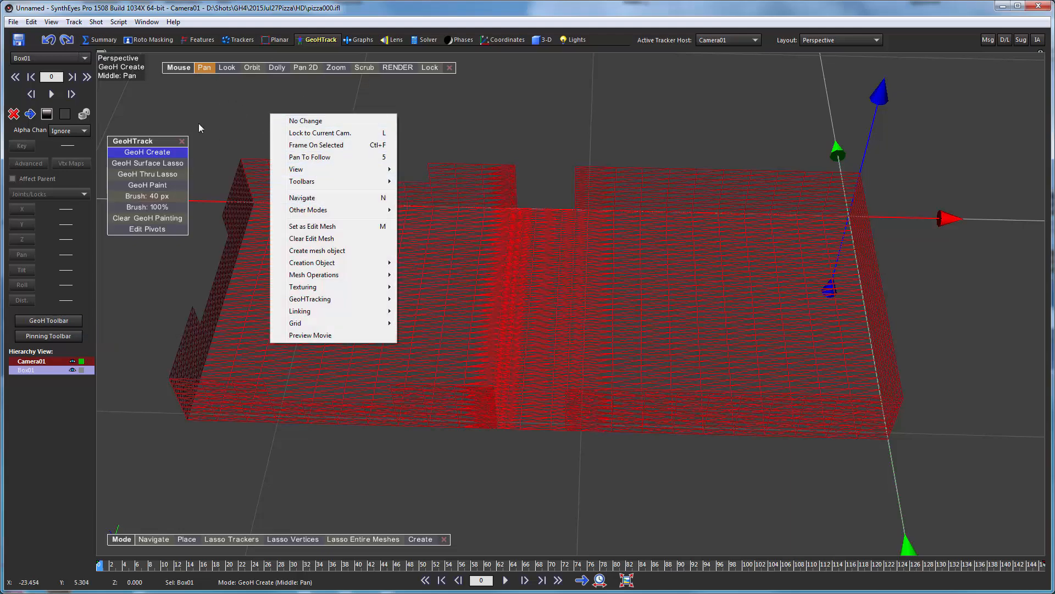
left_click(144, 143)
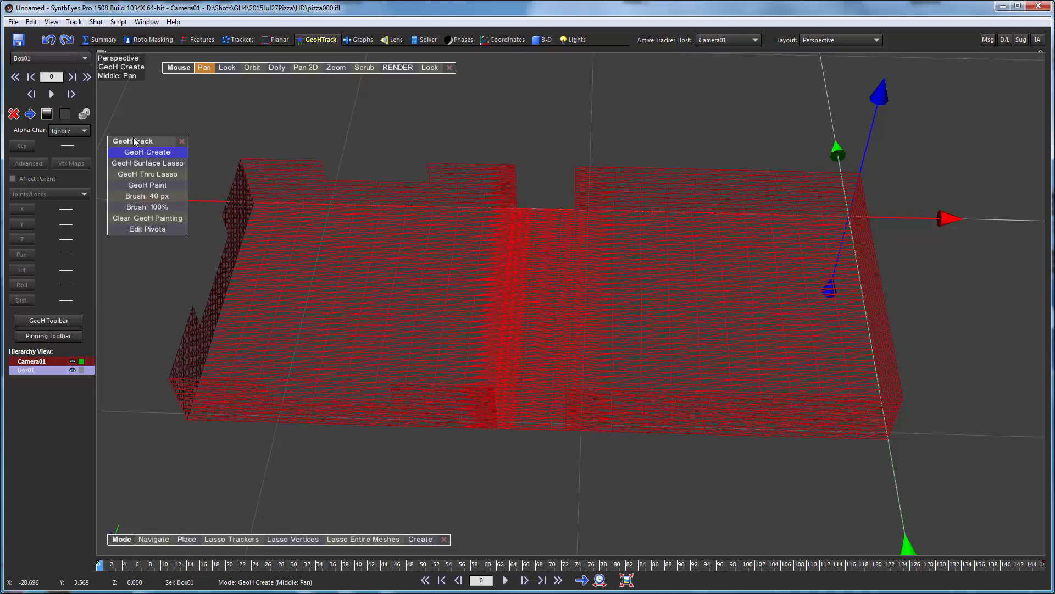
left_click_drag(144, 142, 161, 106)
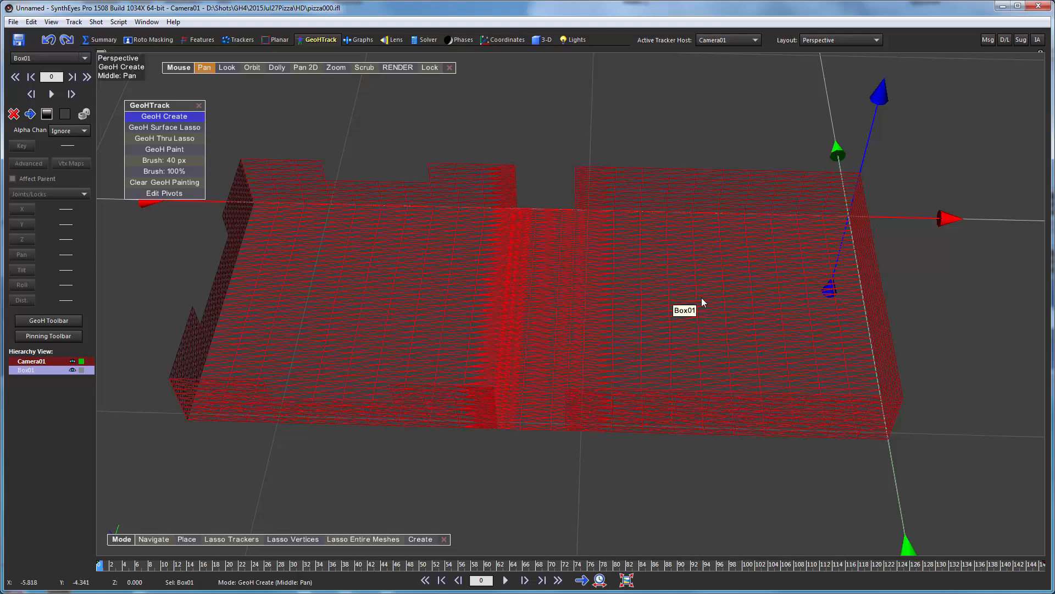
Step: Create a GeoH object on the box mesh with its pivot on the surface of the right-hand half
key("shift")
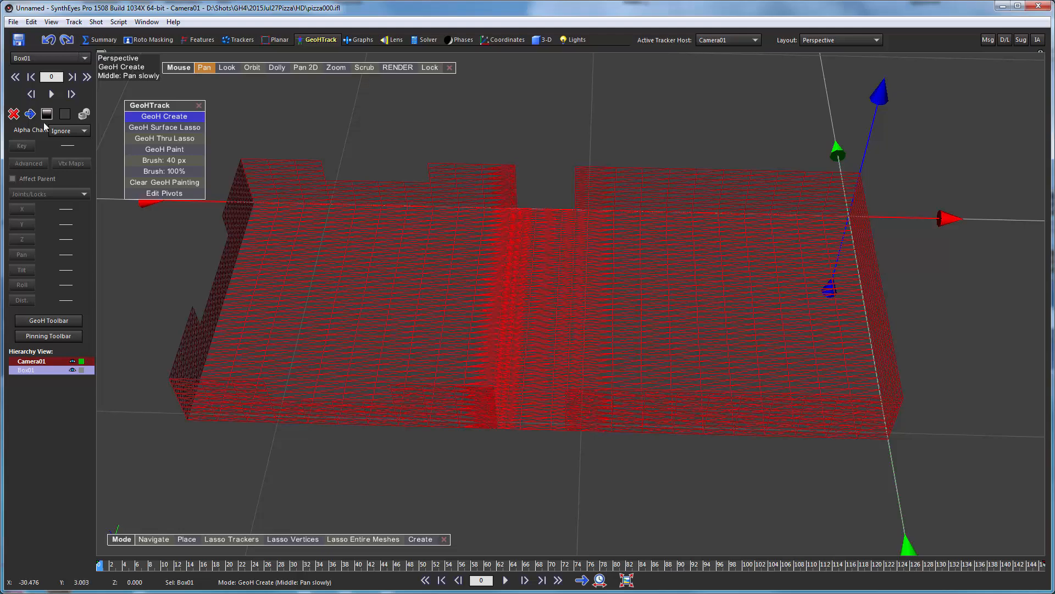
left_click(722, 298)
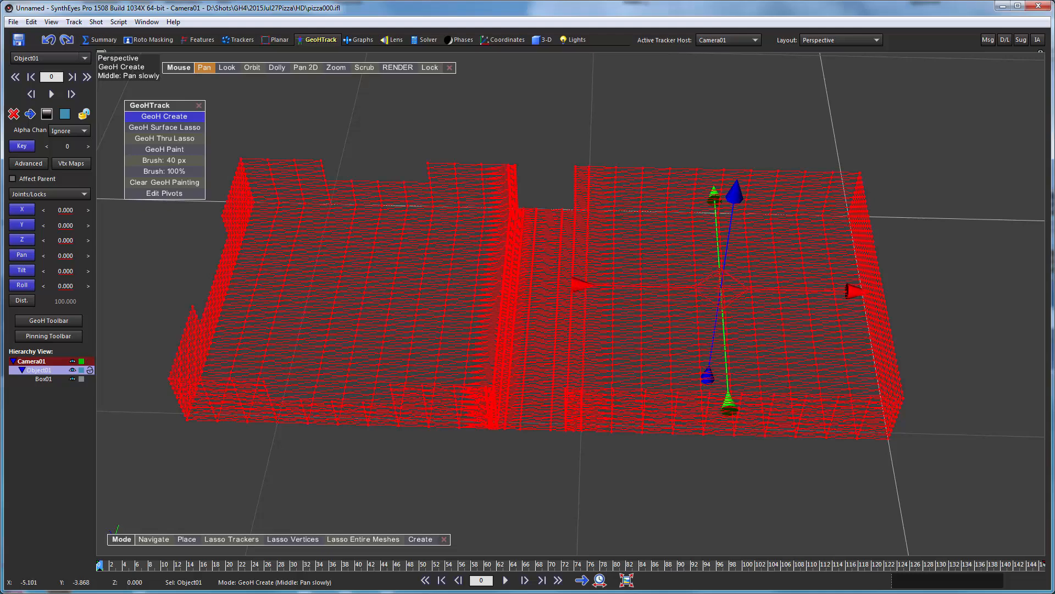
mouse_move(731, 301)
left_mouse_down()
mouse_move(724, 286)
mouse_move(728, 307)
left_mouse_up()
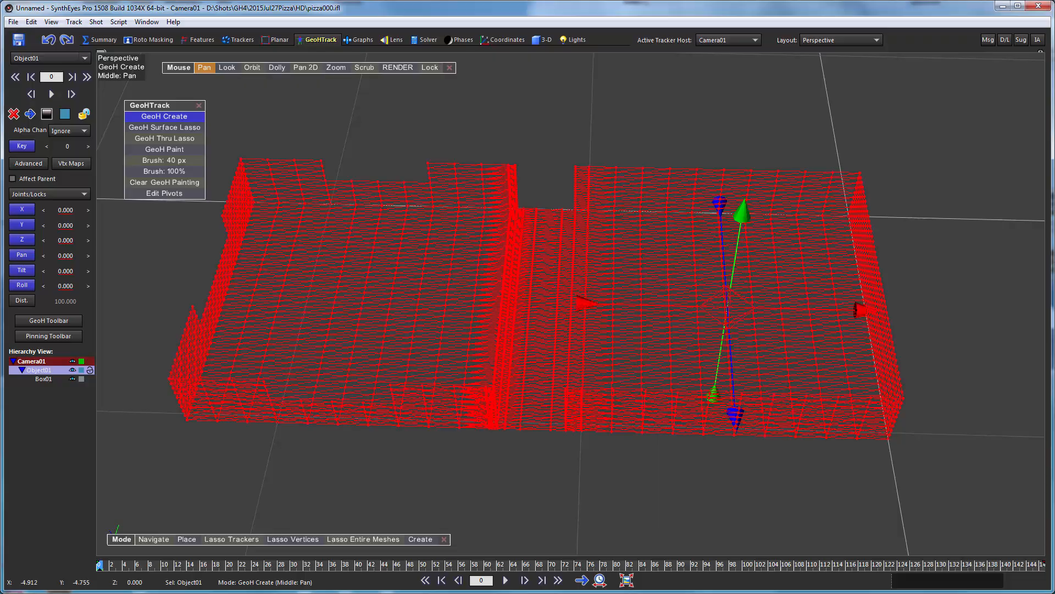
Step: Create a child GeoH object by surface-lassoing the mesh's left half up to the middle of the hinge strip
left_click(242, 67)
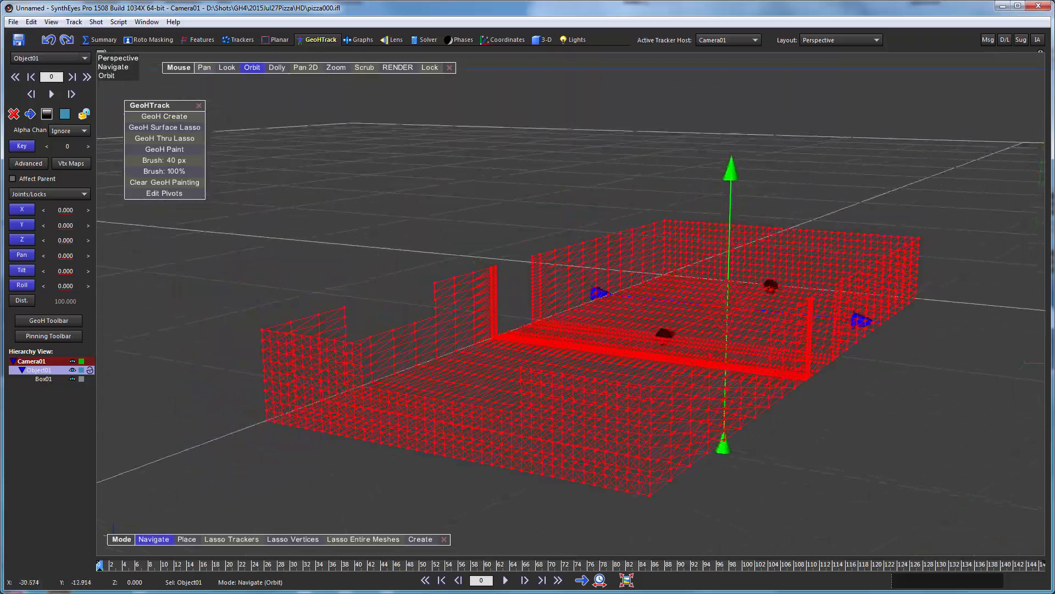
left_click_drag(494, 330, 368, 338)
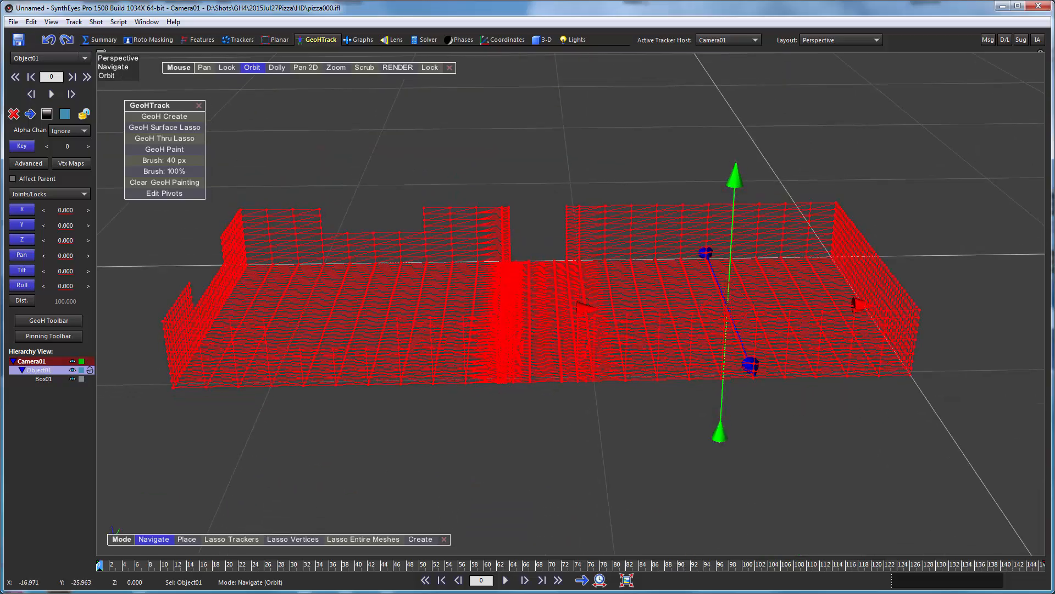
left_click_drag(638, 390, 542, 179)
left_click(164, 117)
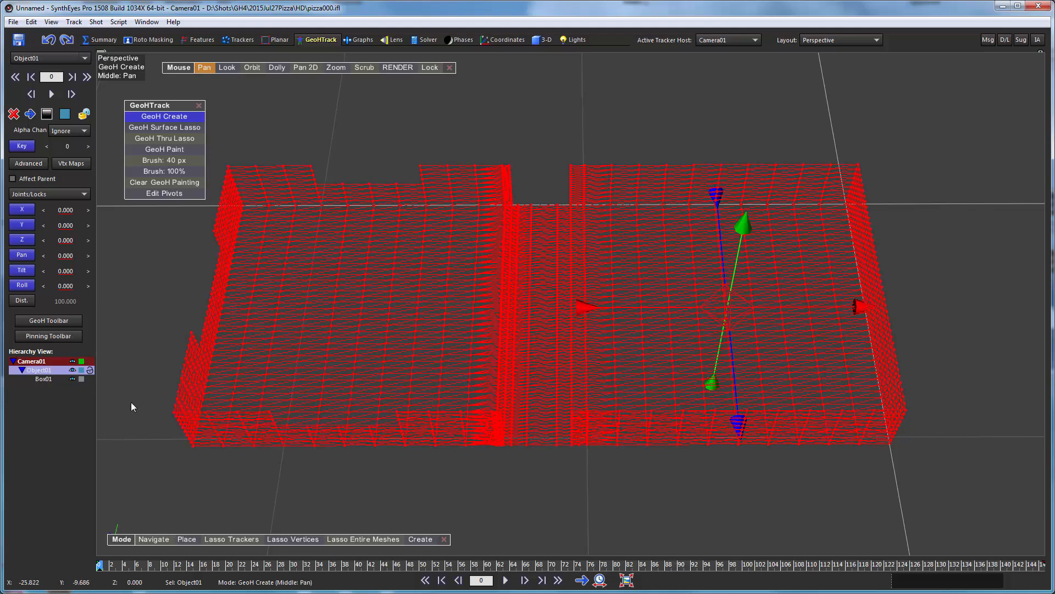
left_click(155, 128)
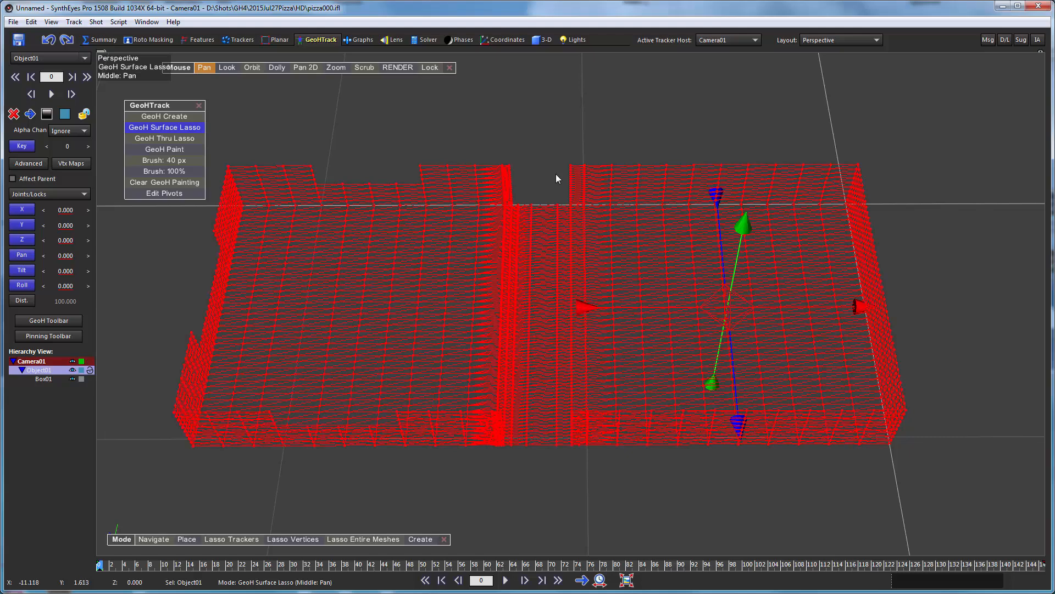
key("shift")
mouse_move(563, 147)
left_mouse_down("shift")
mouse_move(360, 119)
mouse_move(154, 204)
mouse_move(105, 352)
mouse_move(109, 440)
mouse_move(201, 477)
mouse_move(564, 474)
left_mouse_up("shift")
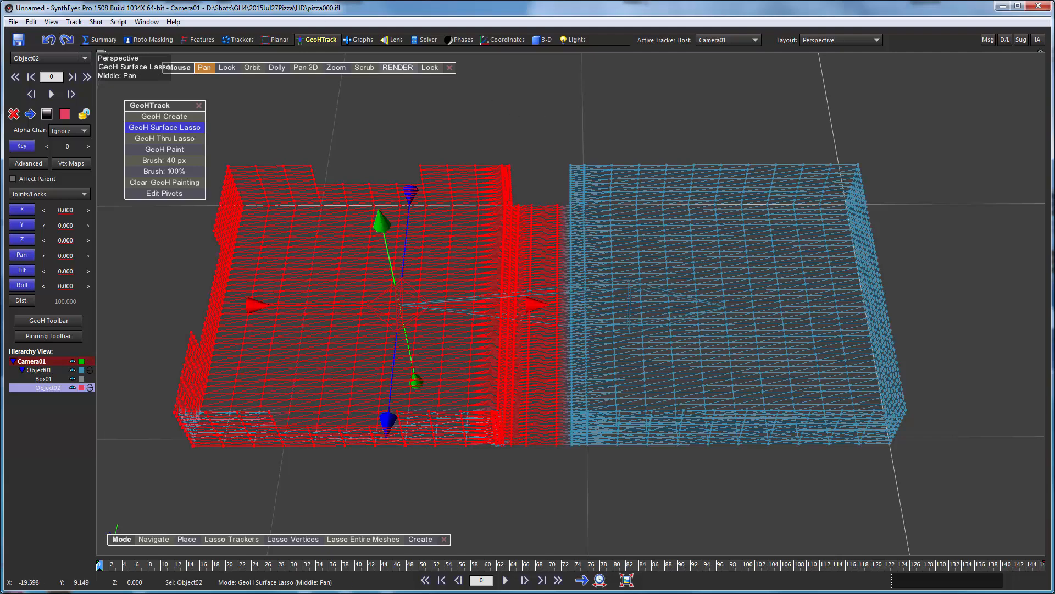
Step: Surface-lasso the missed vertices at the corner of the left half's end wall to add them to Object02
left_click(176, 128)
left_click(252, 67)
mouse_move(254, 70)
left_mouse_down()
mouse_move(313, 90)
mouse_move(511, 49)
mouse_move(506, 63)
mouse_move(401, 82)
mouse_move(261, 55)
mouse_move(253, 68)
mouse_move(203, 71)
left_mouse_up()
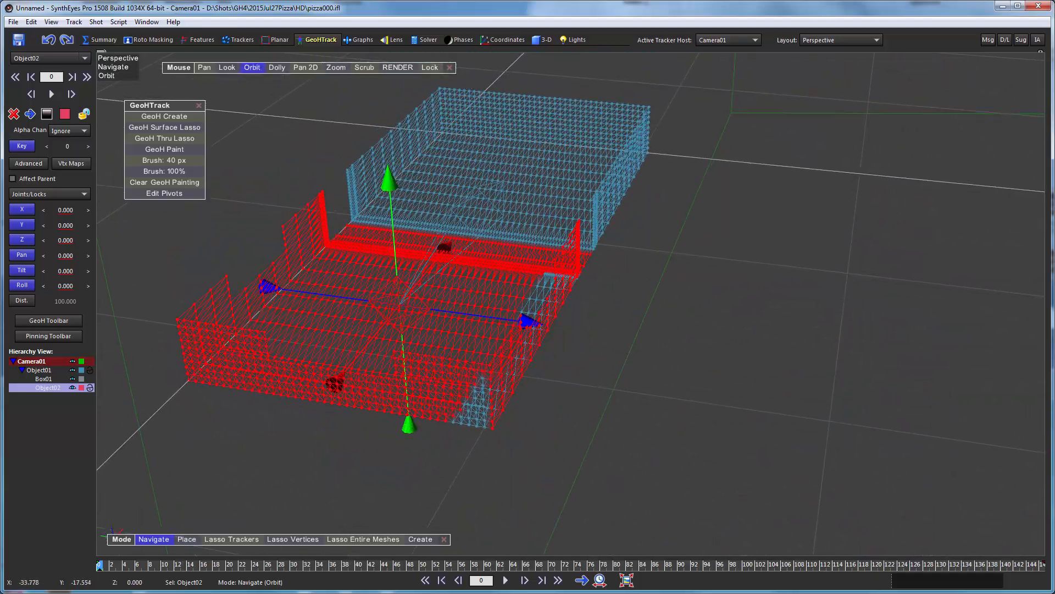
left_click(164, 127)
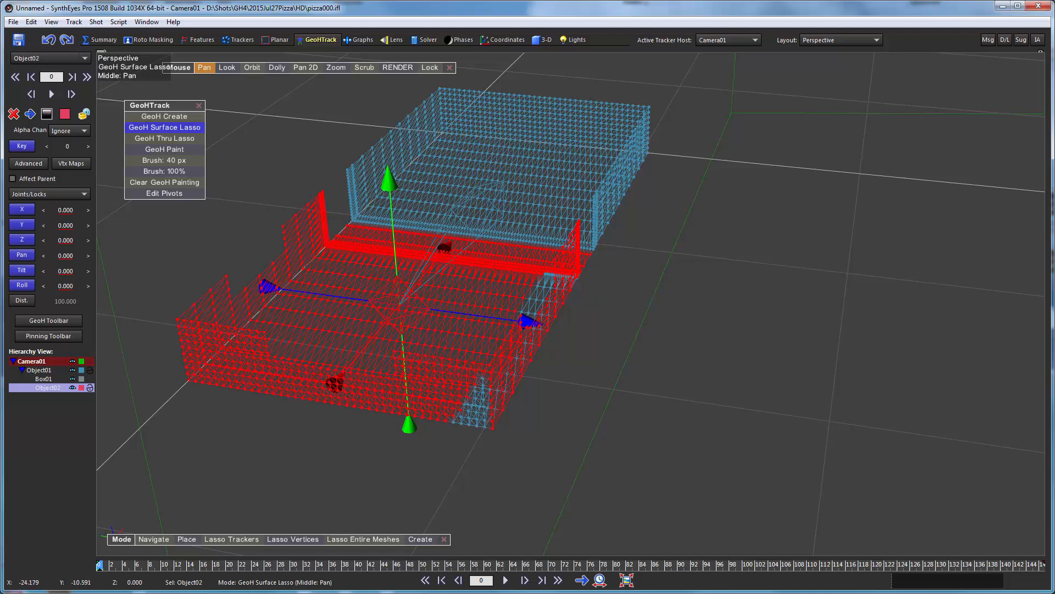
mouse_move(434, 330)
left_mouse_down()
mouse_move(484, 451)
mouse_move(382, 385)
mouse_move(423, 330)
left_mouse_up()
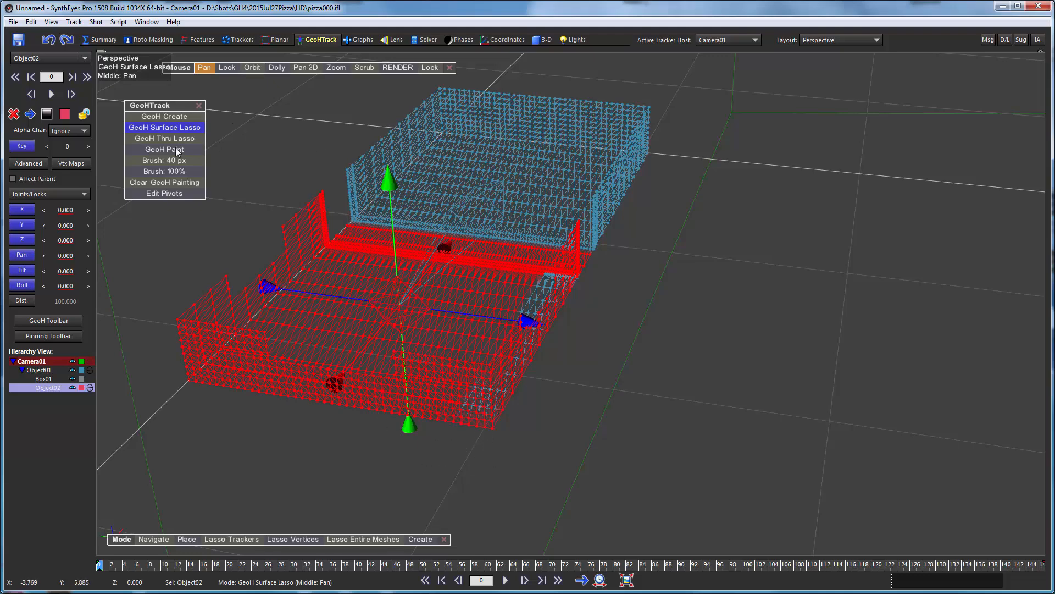
Step: Surface-lasso the missed vertices along the base of the left half's side wall, including both corners, to add them to Object02
left_click_drag(253, 67, 220, 69)
left_click(164, 127)
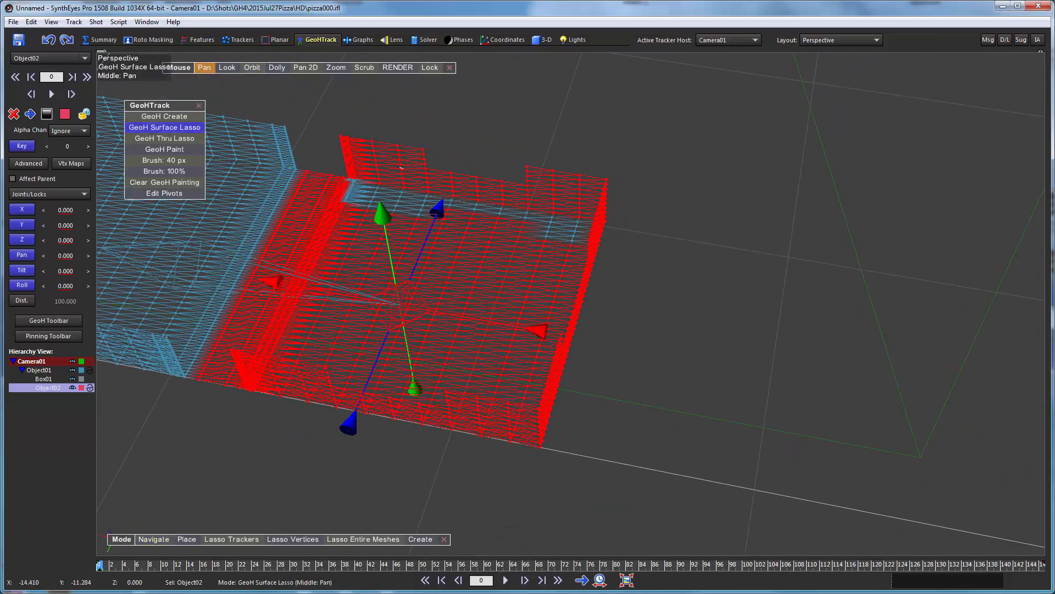
mouse_move(400, 167)
left_mouse_down()
mouse_move(318, 161)
mouse_move(358, 242)
mouse_move(495, 250)
mouse_move(416, 175)
left_mouse_up()
mouse_move(574, 193)
left_mouse_down()
mouse_move(473, 236)
mouse_move(576, 197)
left_mouse_up()
left_click_drag(252, 69, 176, 70)
left_click_drag(786, 60, 762, 75)
left_click_drag(278, 168, 278, 169)
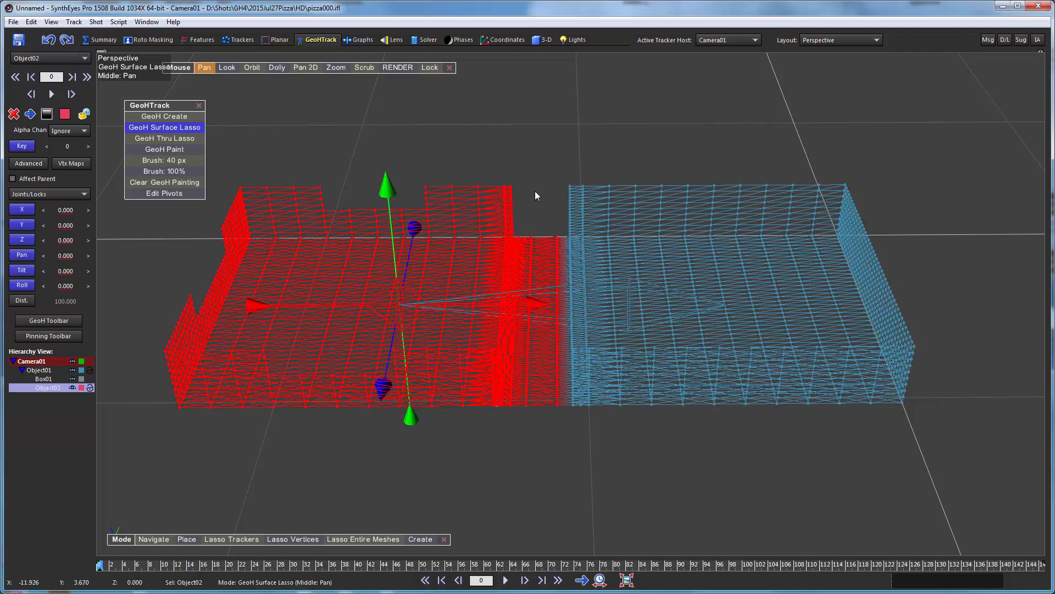
Step: Edit Object02's pivot, sliding it along its red axis onto the crease where the hinge strip meets the right-hand half
left_click(253, 67)
left_click_drag(545, 195, 553, 213)
left_click(165, 127)
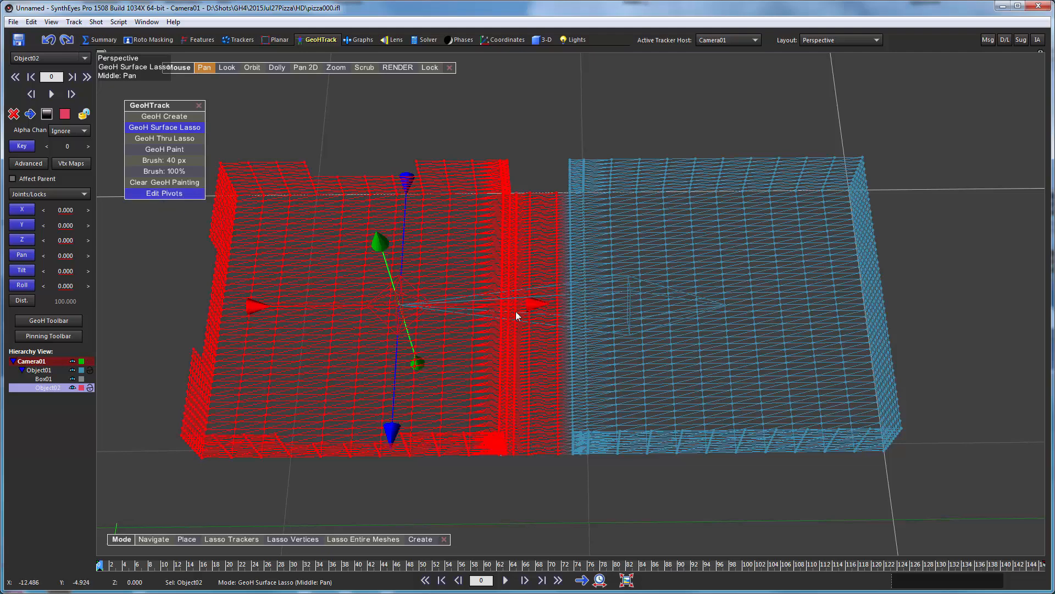
left_click_drag(536, 302, 707, 304)
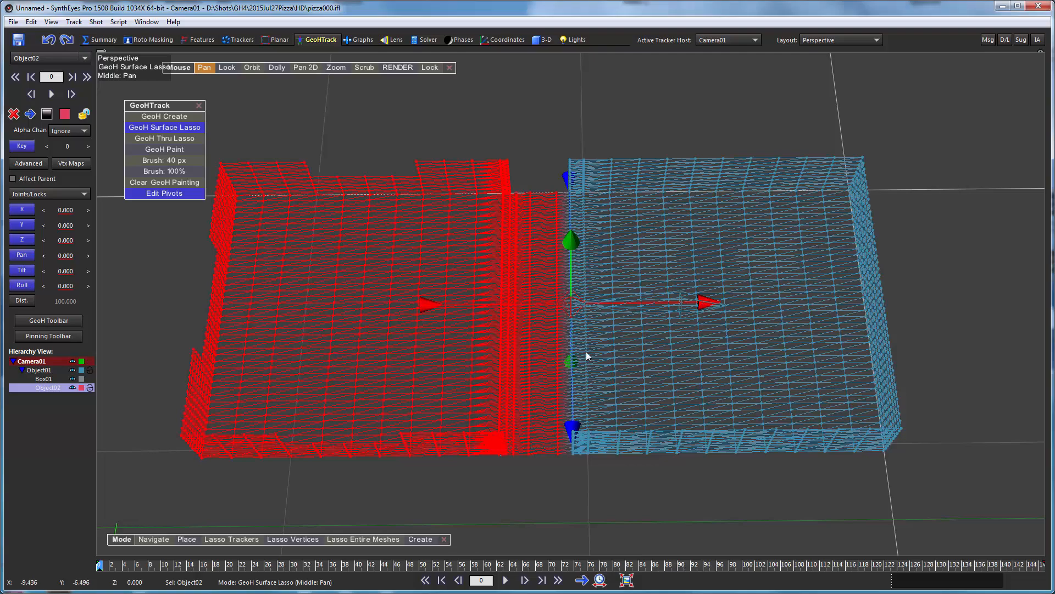
scroll(572, 317, "up", 8)
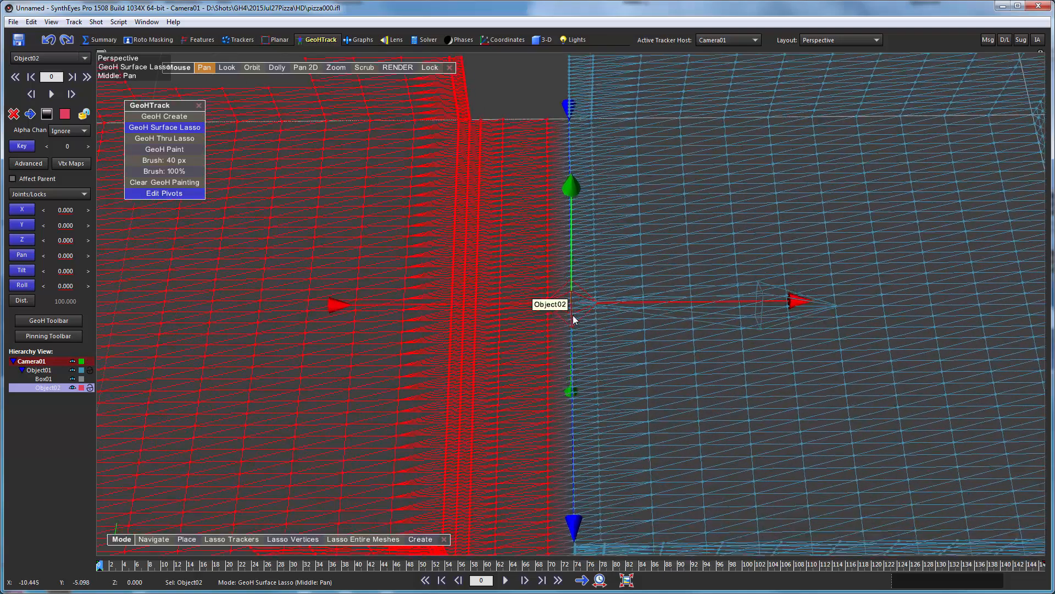
scroll(573, 318, "up", 6)
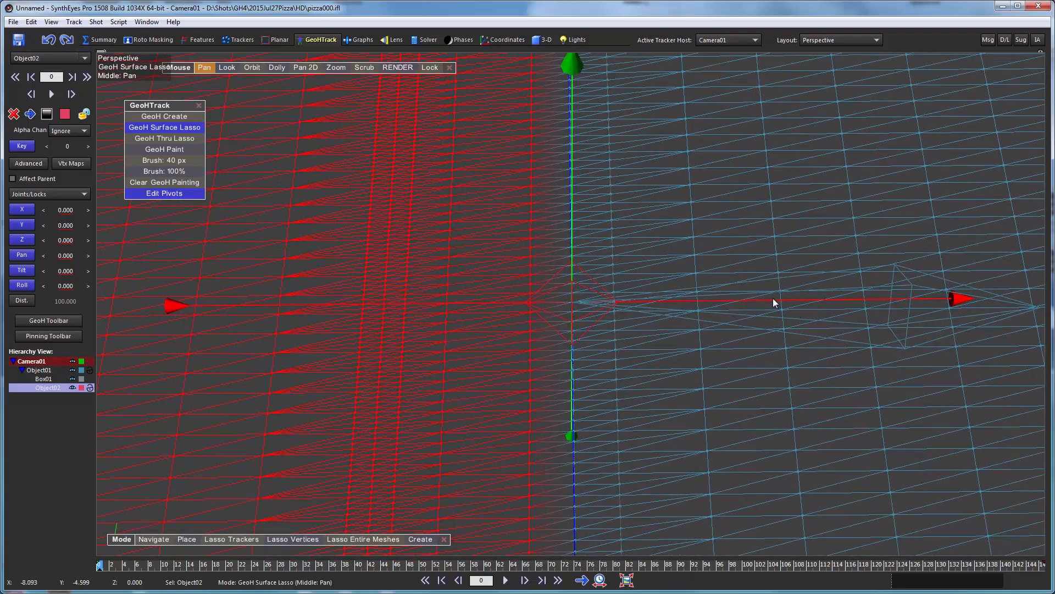
left_click_drag(773, 300, 770, 299)
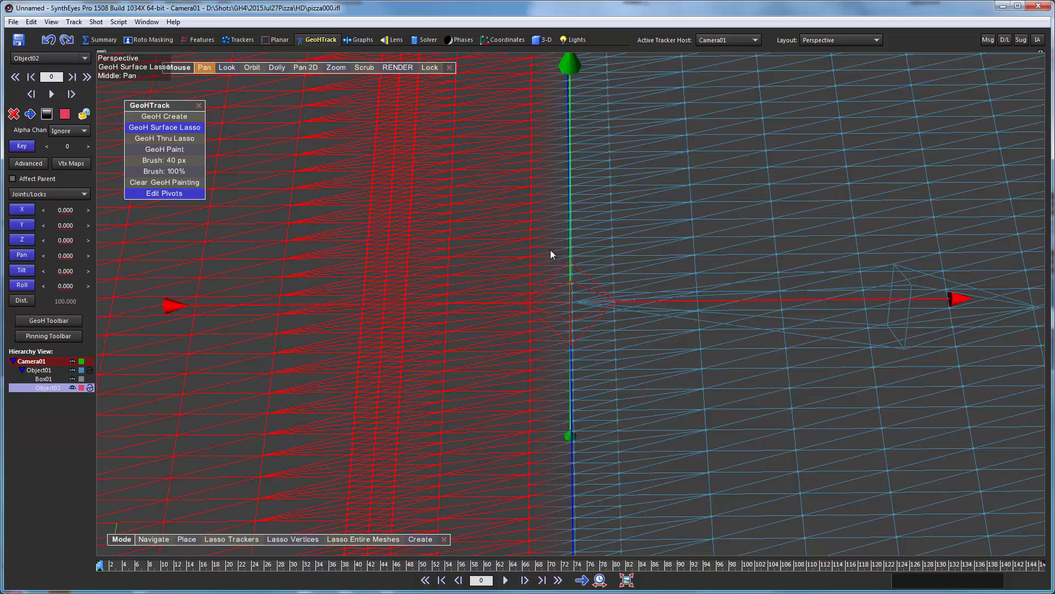
scroll(550, 248, "down", 6)
scroll(549, 222, "down", 6)
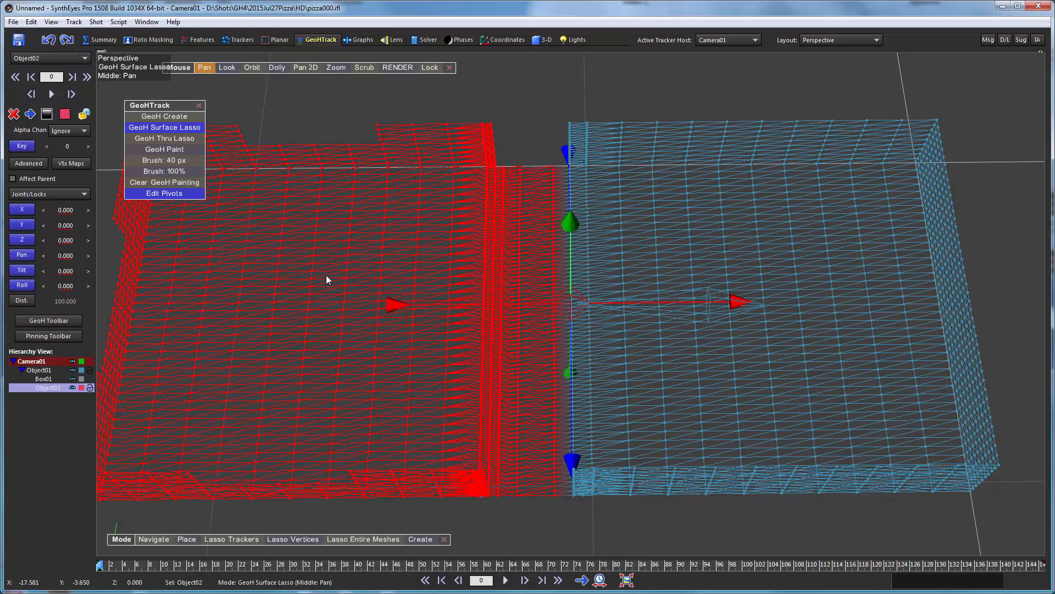
Step: Finish pivot editing and surface-lasso the left half up to its crease with the hinge strip, creating a child GeoH object of Object02
middle_click_drag(325, 275, 447, 270)
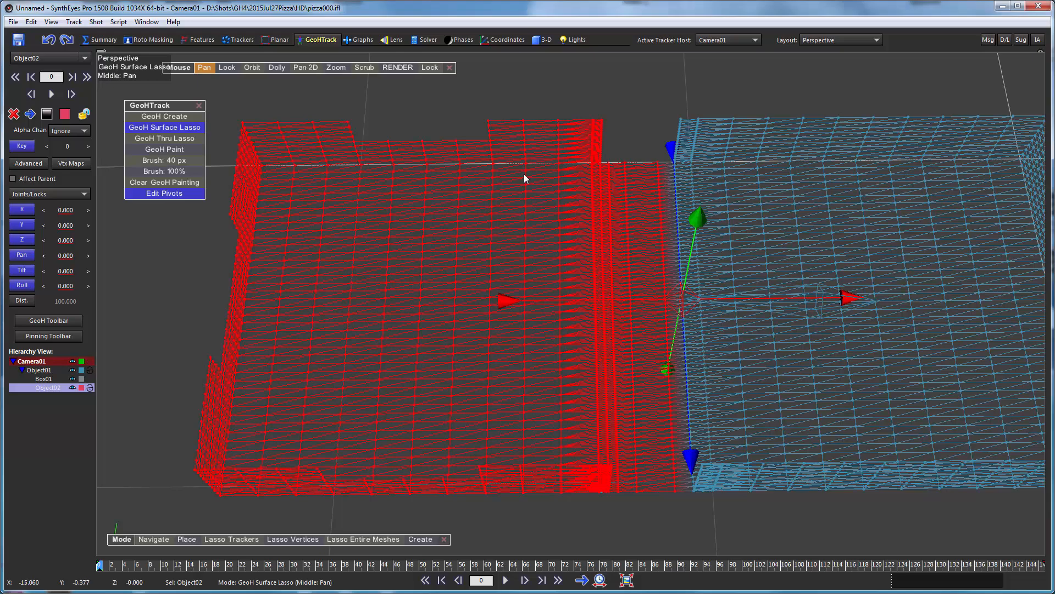
left_click_drag(248, 68, 229, 101)
left_click(164, 127)
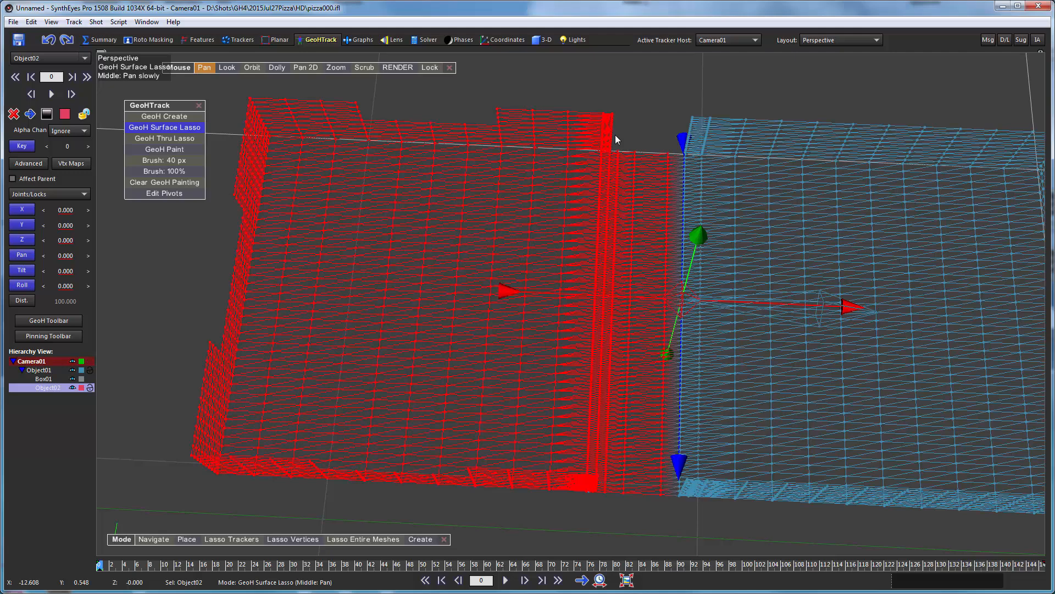
mouse_move(616, 134)
left_mouse_down("ctrl")
mouse_move(616, 98)
mouse_move(380, 86)
mouse_move(236, 93)
mouse_move(107, 413)
mouse_move(219, 488)
mouse_move(598, 515)
left_mouse_up("ctrl")
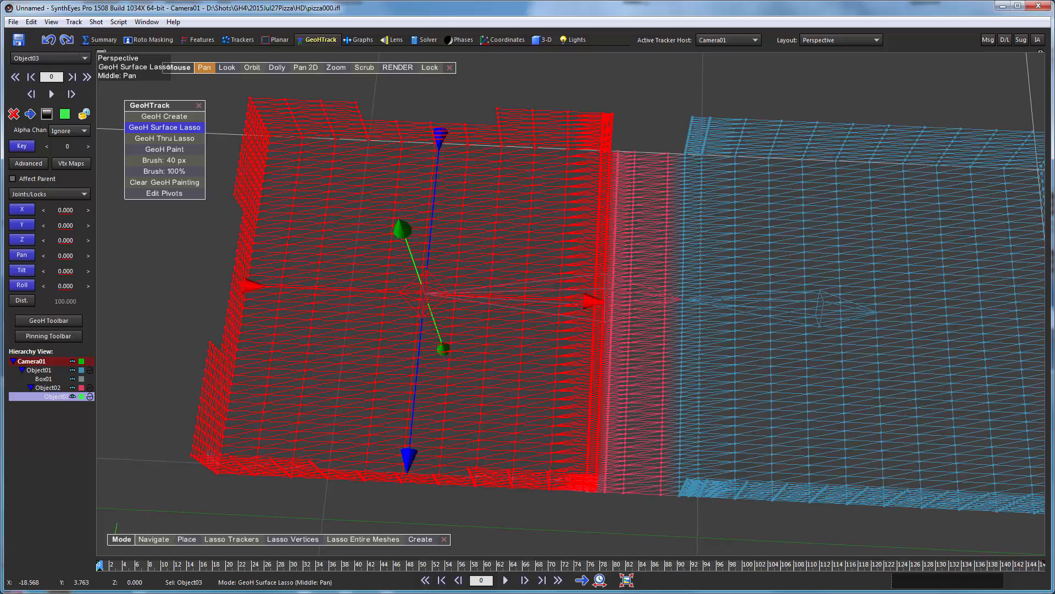
Step: Change Object02's colour to bright green to distinguish the hinge strip from the other parts
left_click(252, 67)
mouse_move(259, 77)
left_mouse_down()
mouse_move(471, 148)
mouse_move(851, 105)
mouse_move(874, 286)
mouse_move(890, 314)
mouse_move(945, 352)
mouse_move(572, 319)
mouse_move(220, 341)
left_mouse_up()
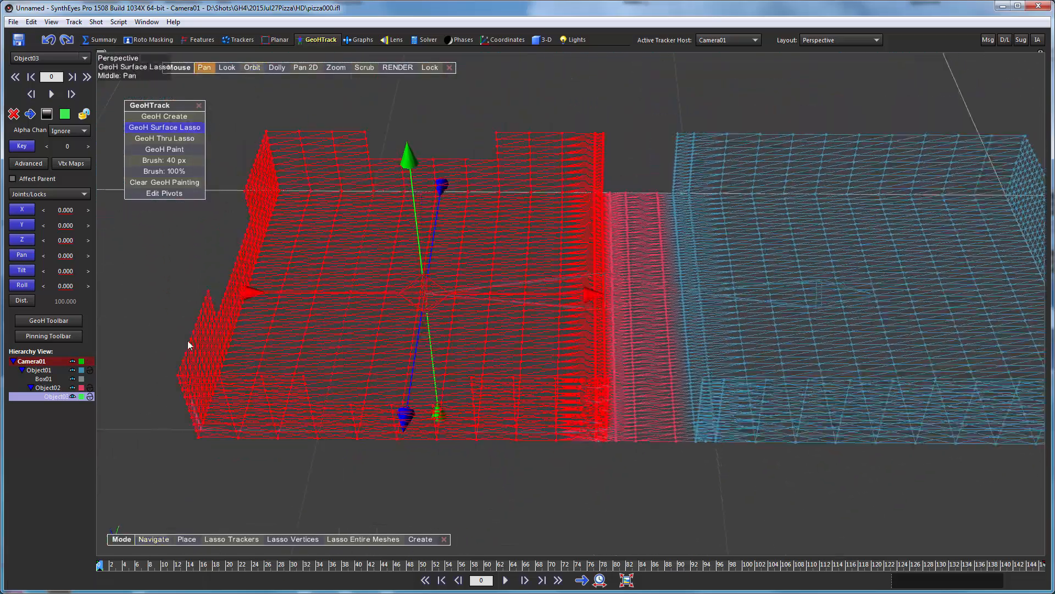
left_click(81, 387)
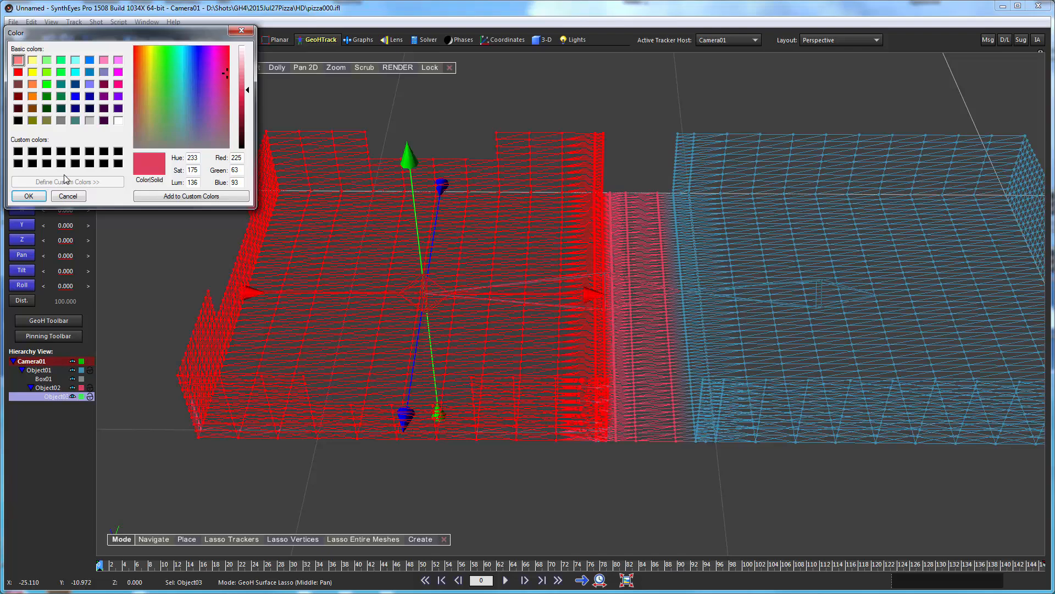
left_click(47, 84)
left_click(30, 196)
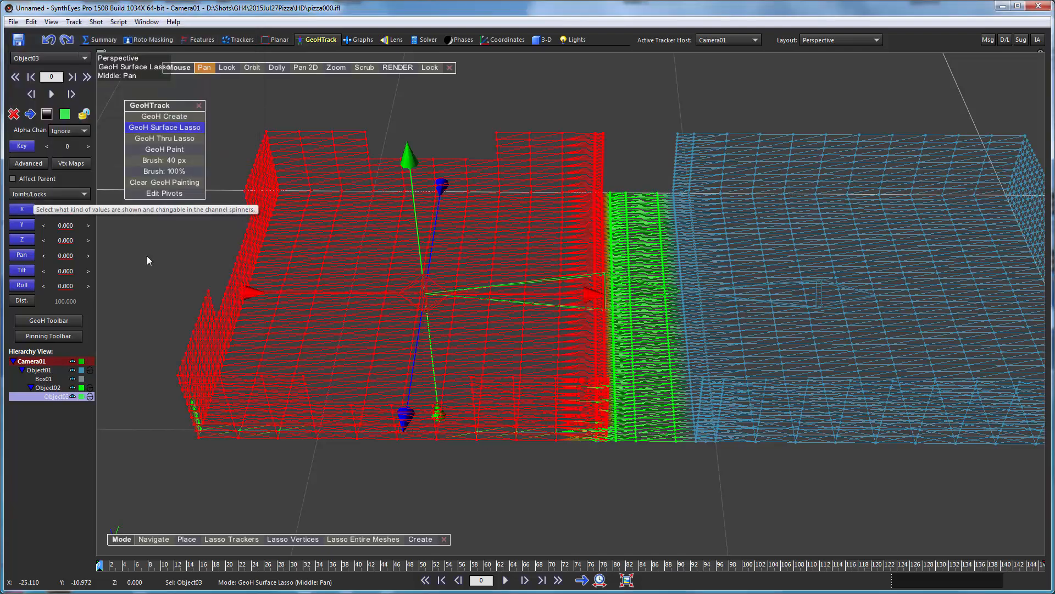
Step: Surface-lasso the missed green vertices on the left half's side wall and at its outer corner to add them to Object03
left_click(253, 67)
left_click_drag(311, 121, 250, 66)
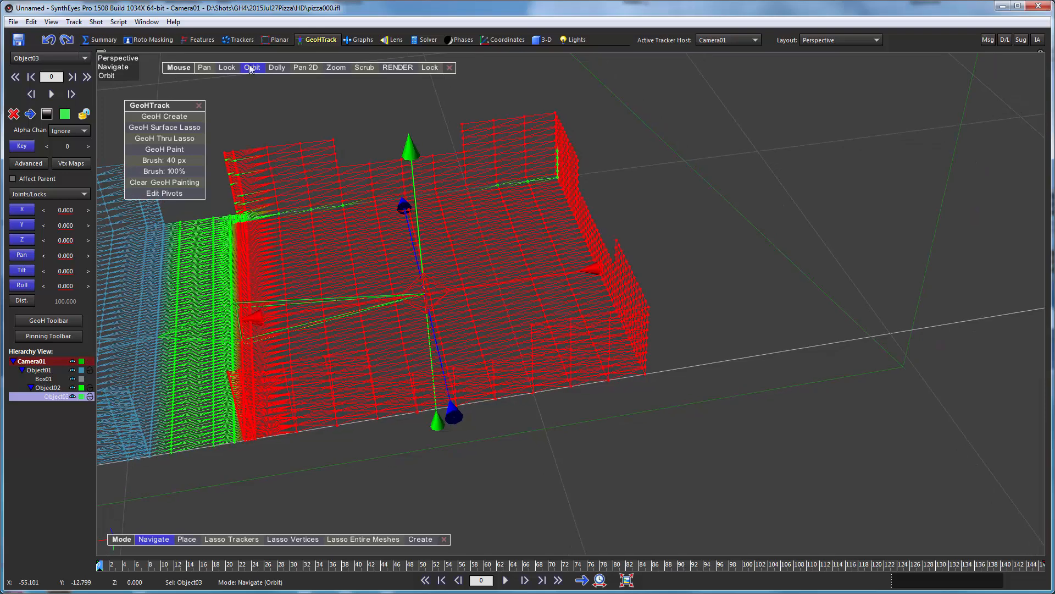
left_click(165, 127)
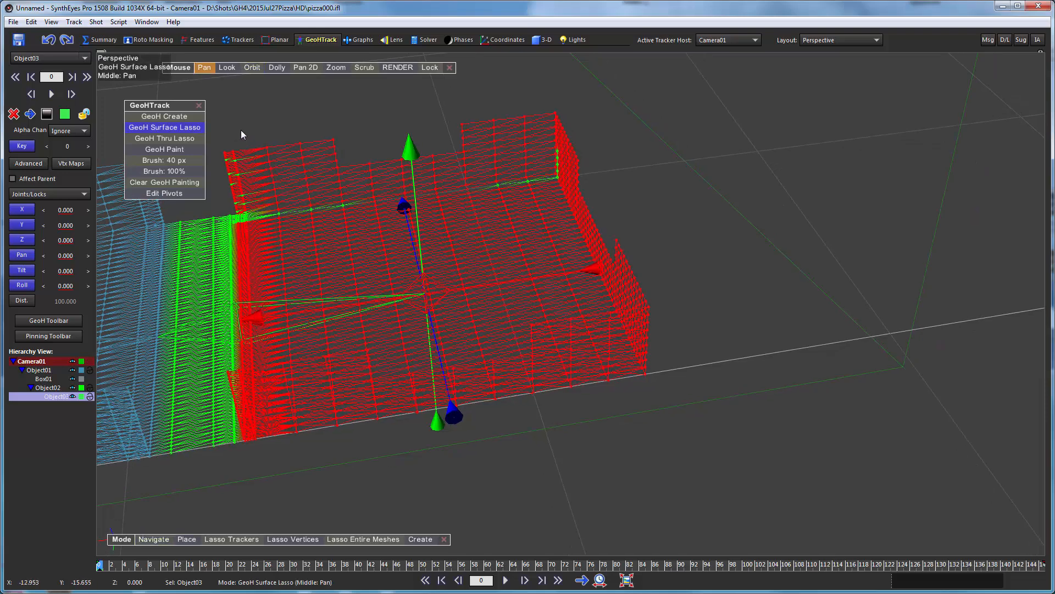
mouse_move(240, 131)
left_mouse_down()
mouse_move(216, 150)
mouse_move(235, 230)
mouse_move(302, 232)
mouse_move(297, 137)
mouse_move(280, 133)
left_mouse_up()
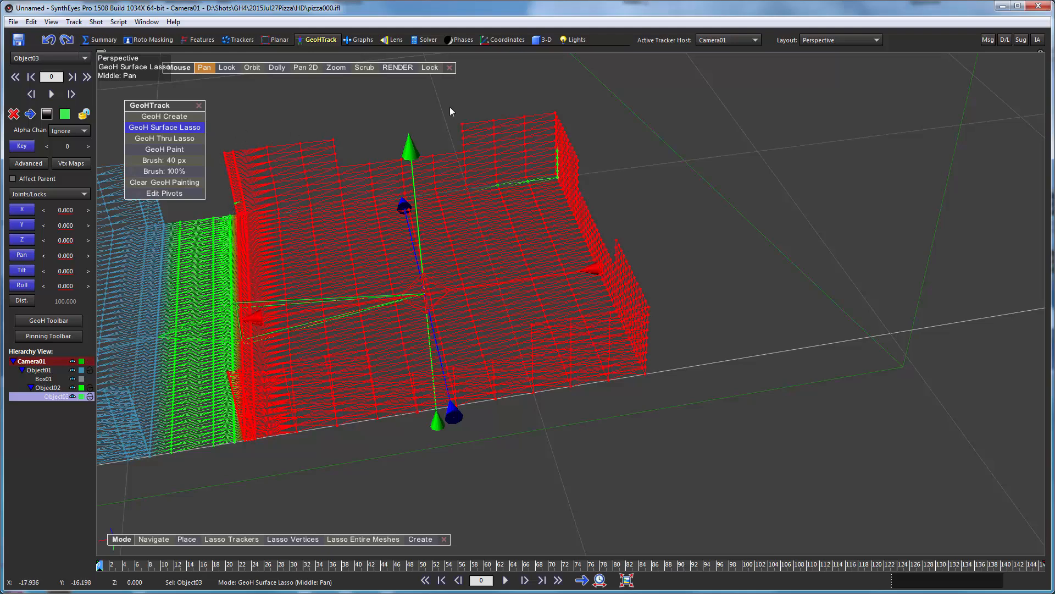
mouse_move(476, 110)
left_mouse_down()
mouse_move(464, 223)
mouse_move(556, 118)
mouse_move(496, 104)
left_mouse_up()
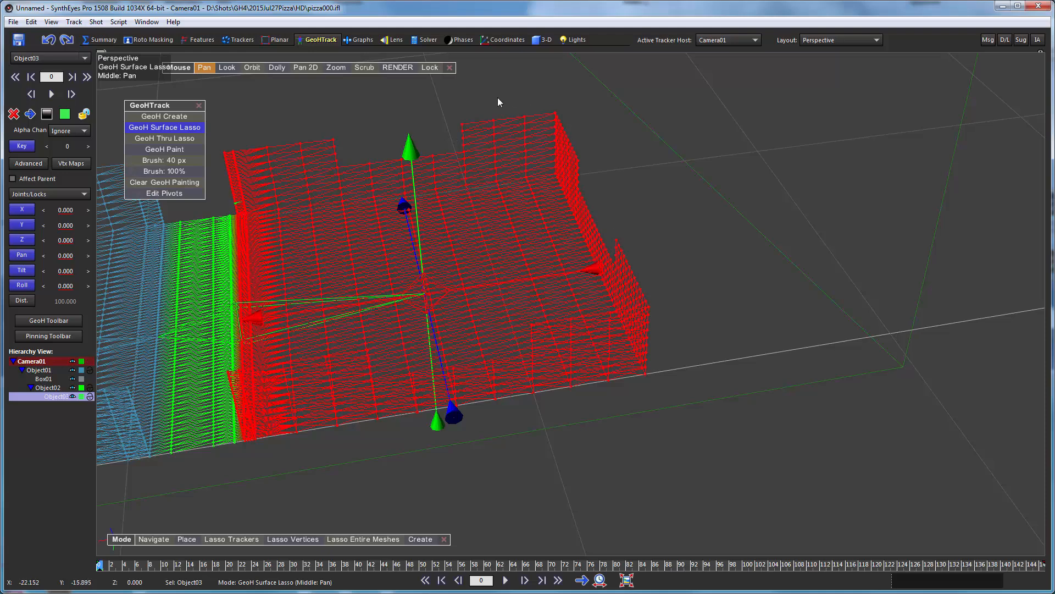
Step: Surface-lasso the leftover vertices where the side wall meets the hinge strip to add them to Object03
left_click(252, 67)
left_click_drag(219, 201, 226, 206)
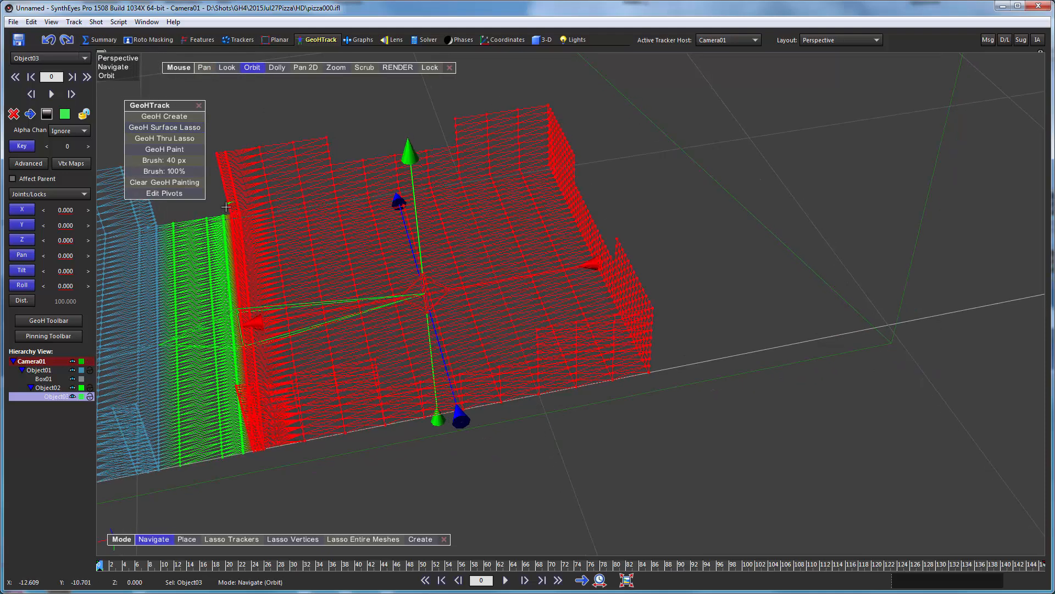
left_click(164, 128)
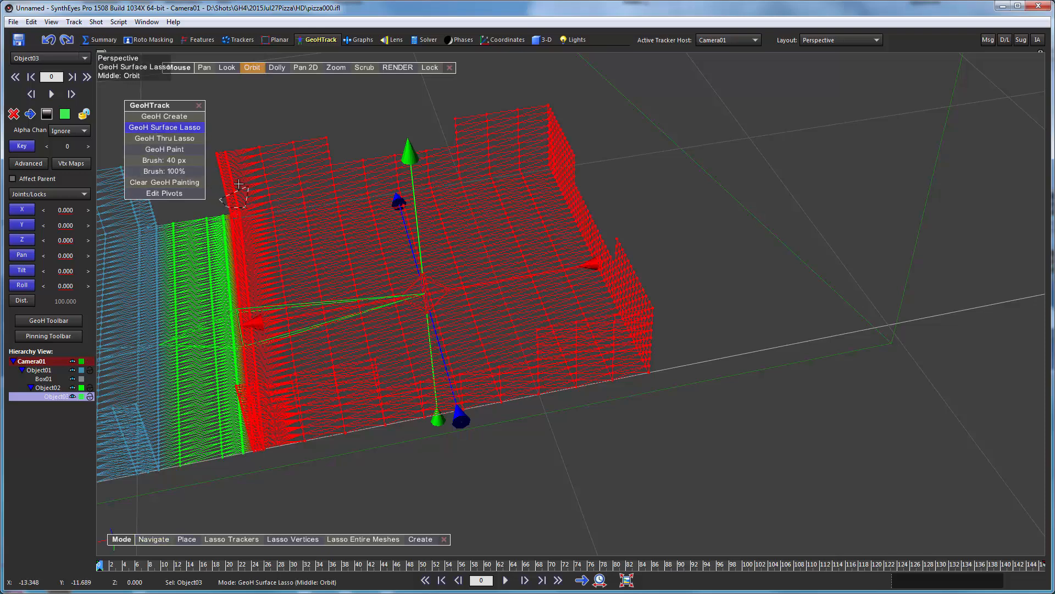
mouse_move(250, 71)
left_mouse_down()
mouse_move(499, 177)
mouse_move(553, 179)
mouse_move(1020, 113)
mouse_move(714, 82)
mouse_move(693, 110)
mouse_move(814, 336)
mouse_move(720, 291)
mouse_move(717, 312)
mouse_move(1026, 269)
mouse_move(901, 237)
mouse_move(855, 201)
mouse_move(871, 202)
mouse_move(854, 205)
left_mouse_up()
left_click(164, 127)
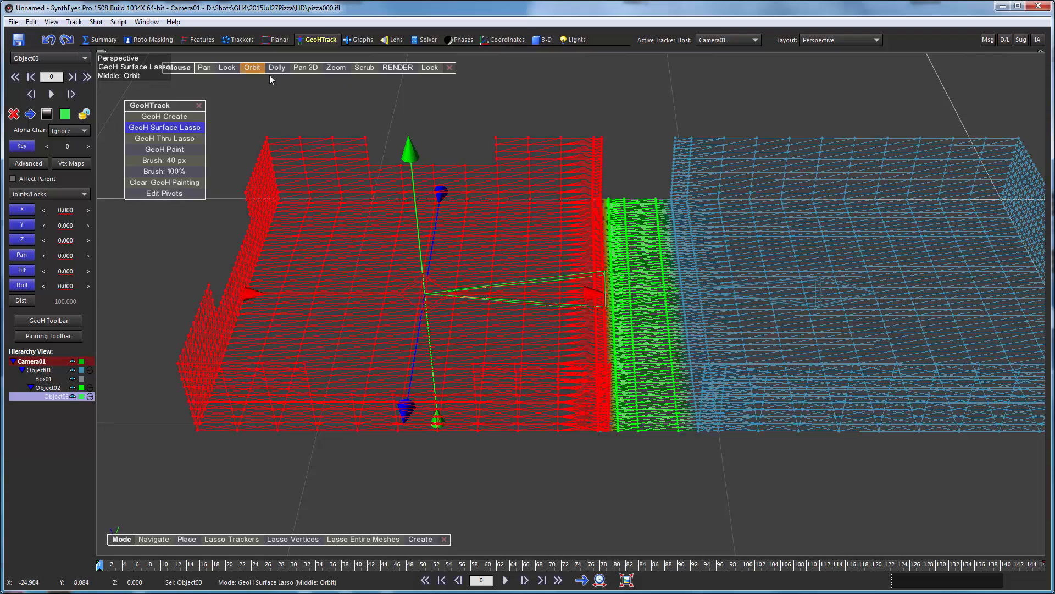
Step: Move Object03's pivot along its red axis onto the crease between the left half and the hinge strip, then end pivot editing
left_click(249, 67)
left_click_drag(242, 96, 249, 287)
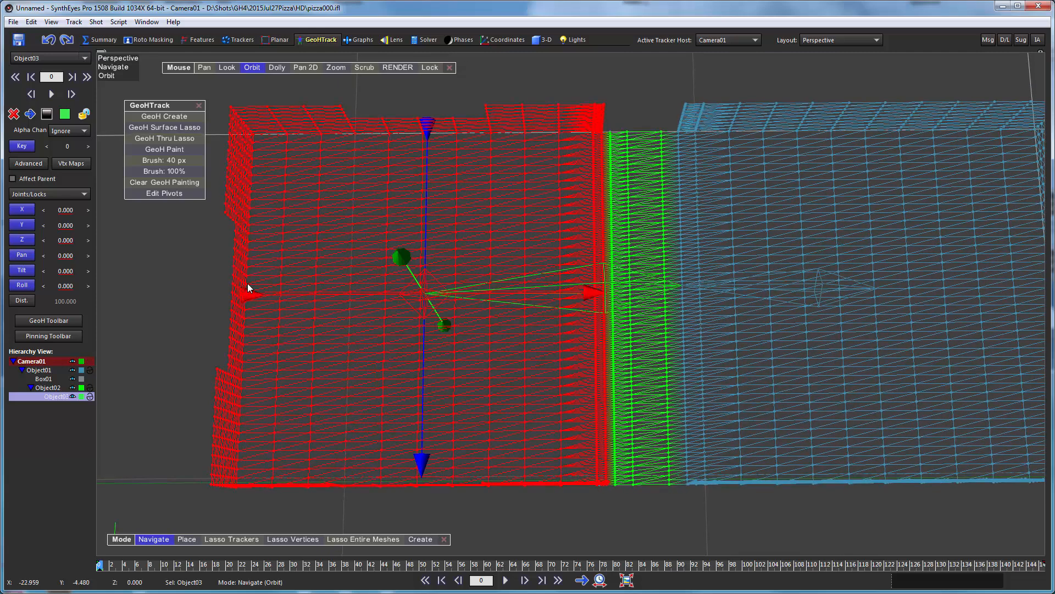
left_click(248, 67)
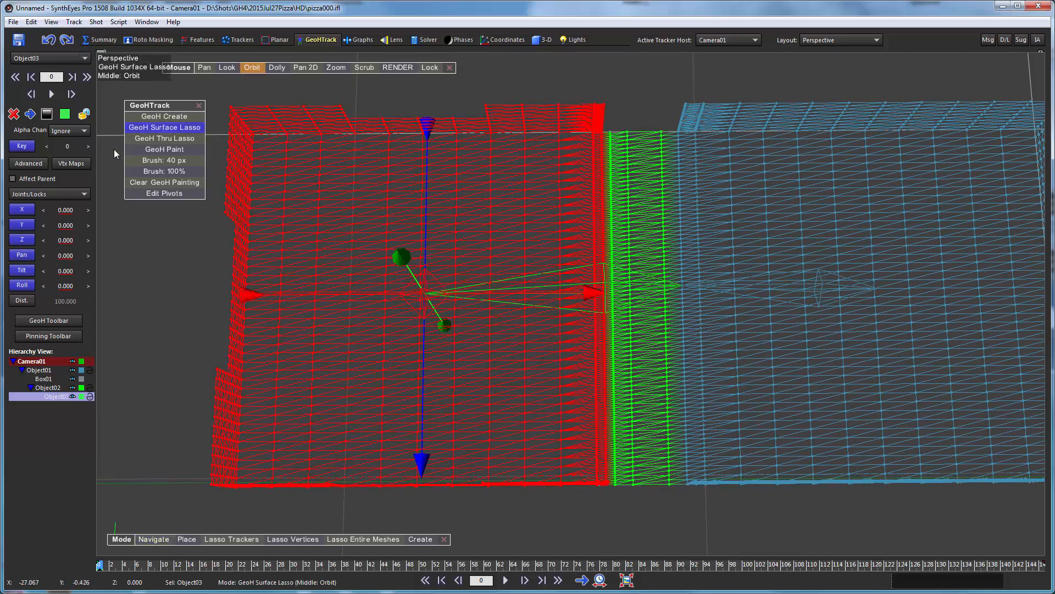
left_click(150, 194)
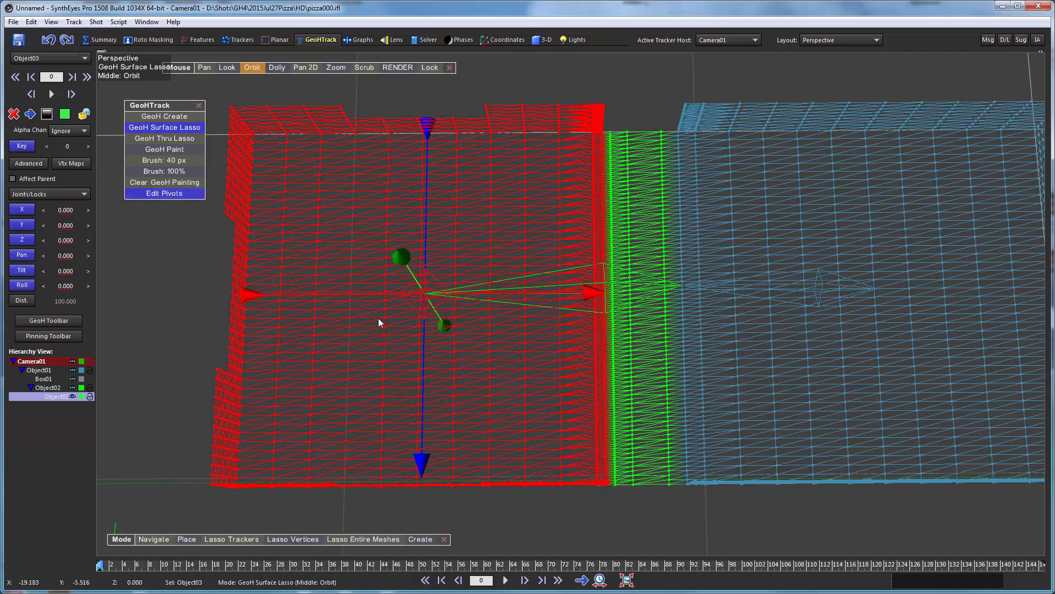
left_click_drag(360, 298, 539, 302)
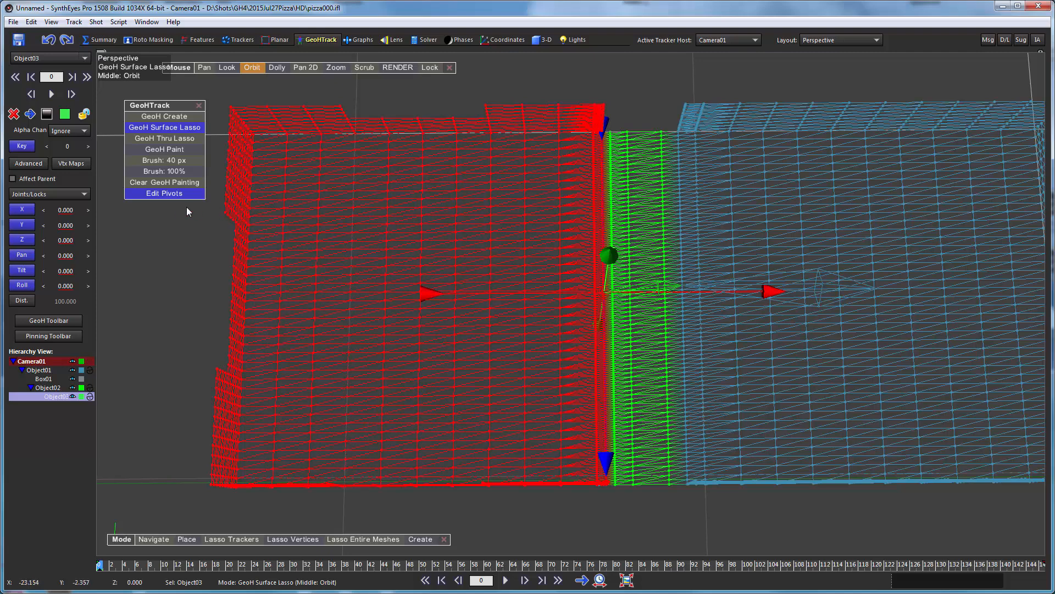
left_click(165, 194)
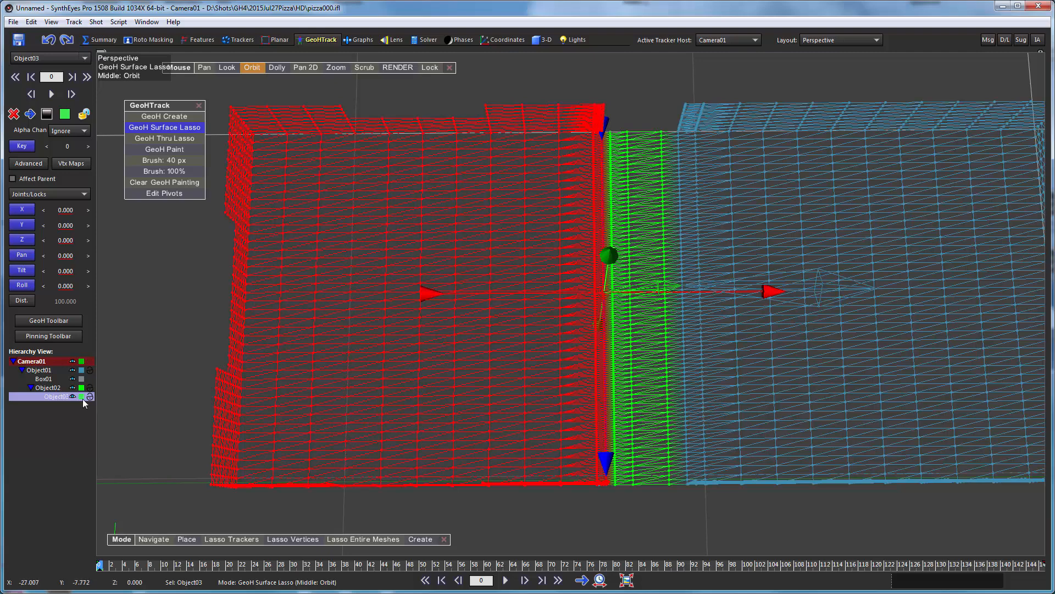
Step: Select Object01, Object02 and Object03 in turn to review the vertices and pivot belonging to each
left_click(37, 370)
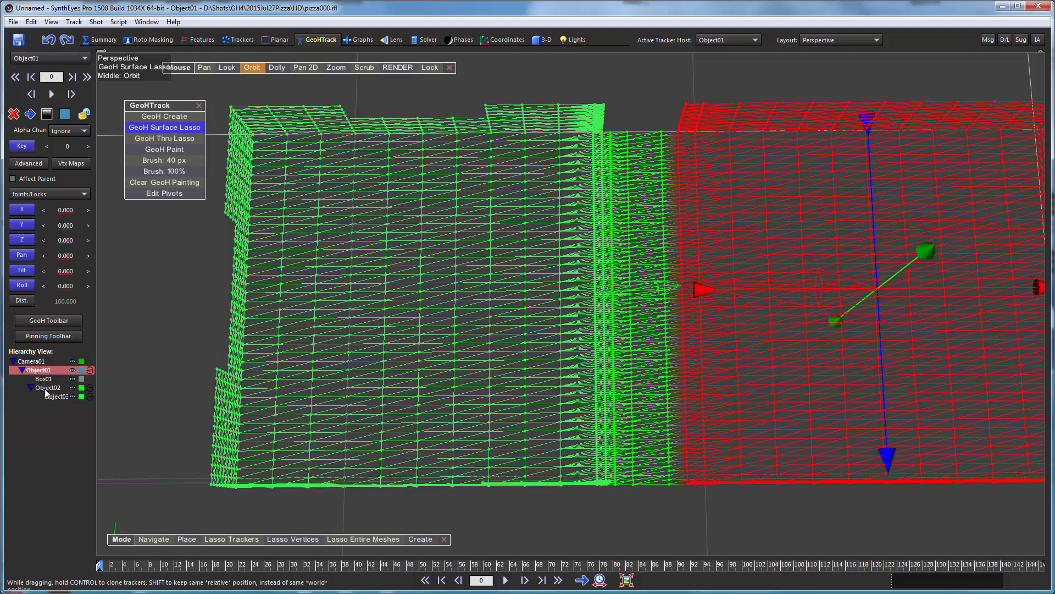
left_click(46, 388)
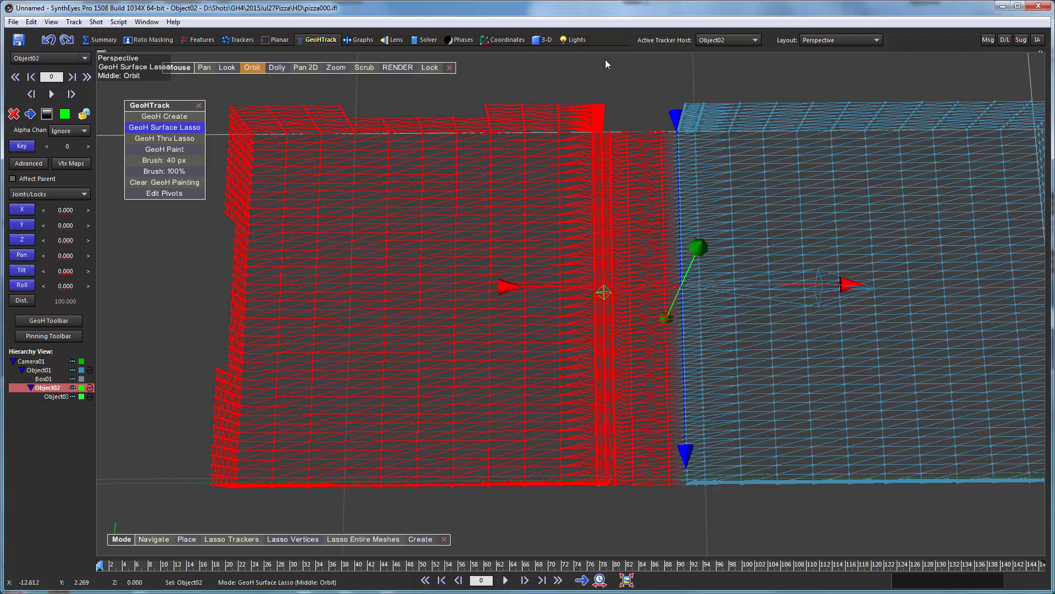
left_click(55, 396)
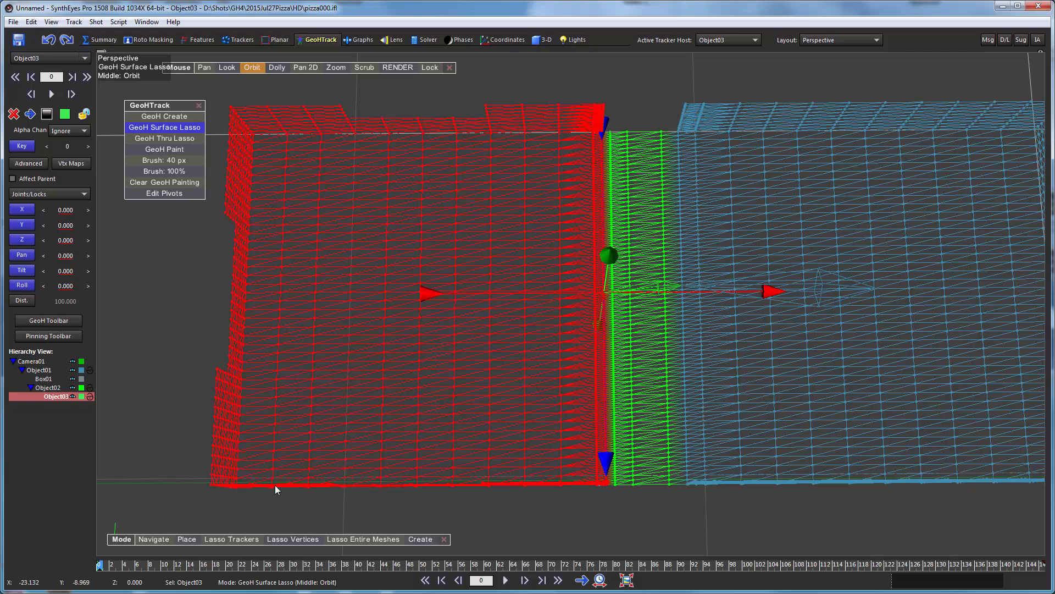
Step: Clear the selection and change Object03's colour to bright pink (red 255, green 0, blue 128)
left_click(162, 422)
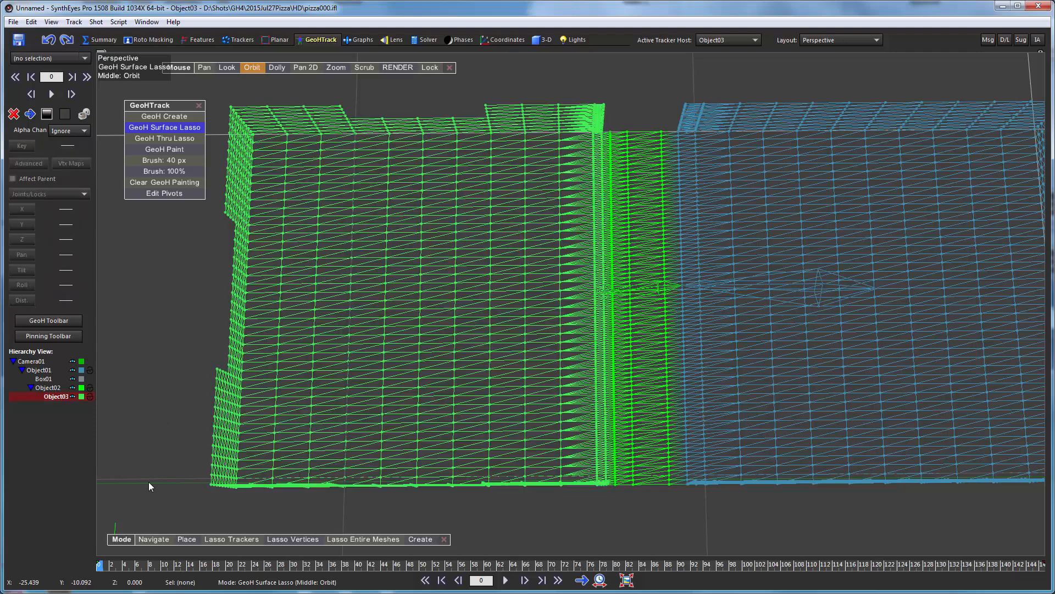
left_click(82, 397)
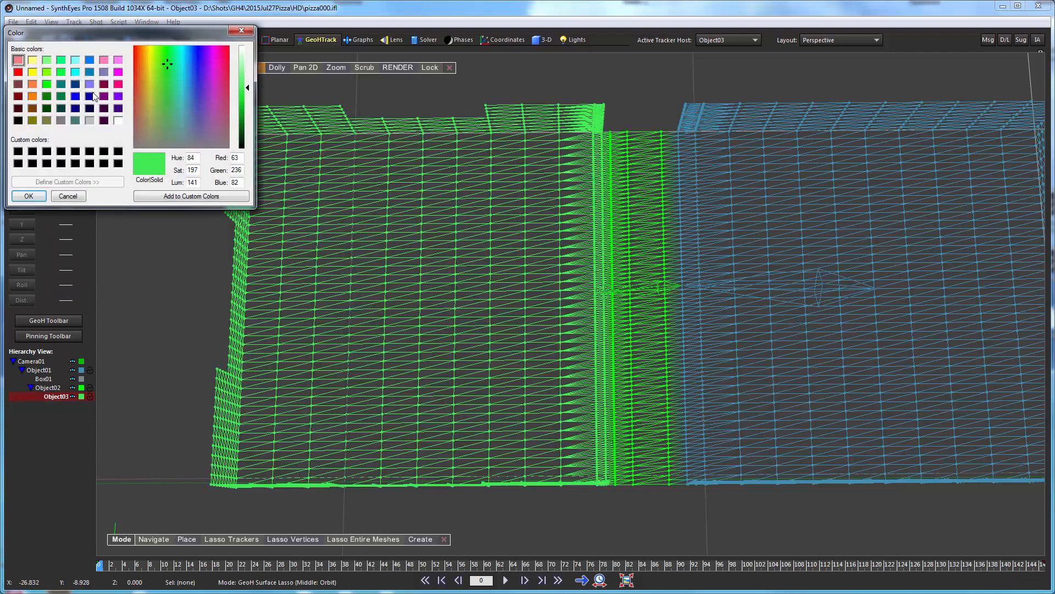
left_click(117, 84)
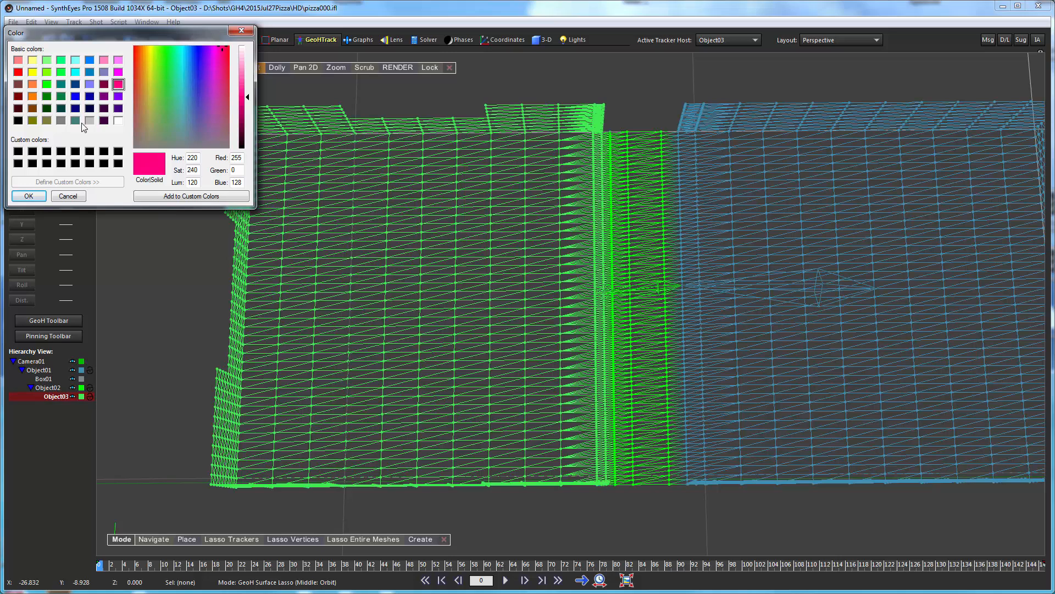
left_click(27, 196)
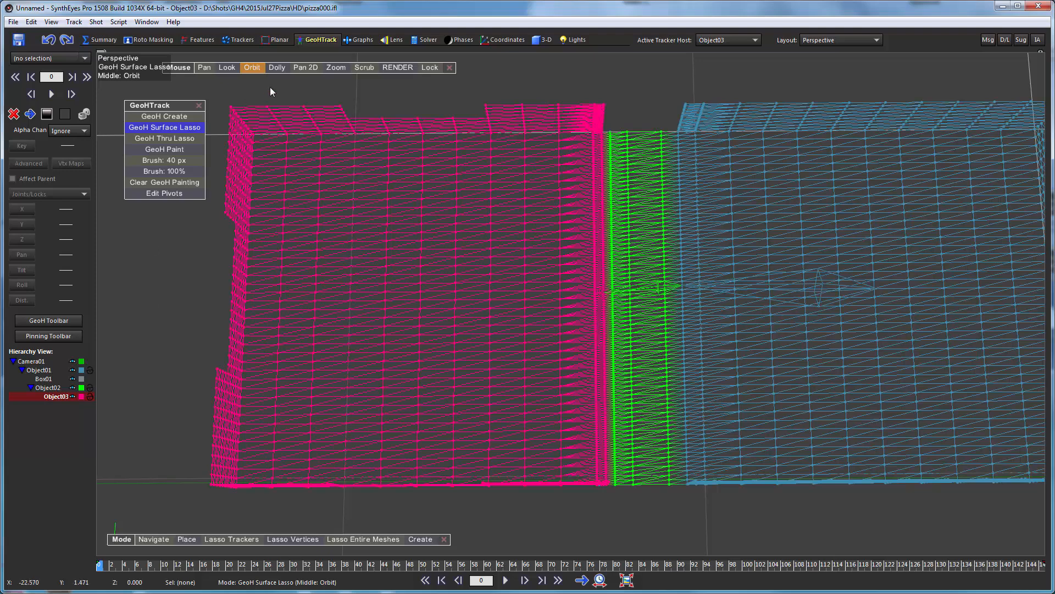
Step: Close the floating GeoH tracking palette and select the root object, Object01
left_click(199, 105)
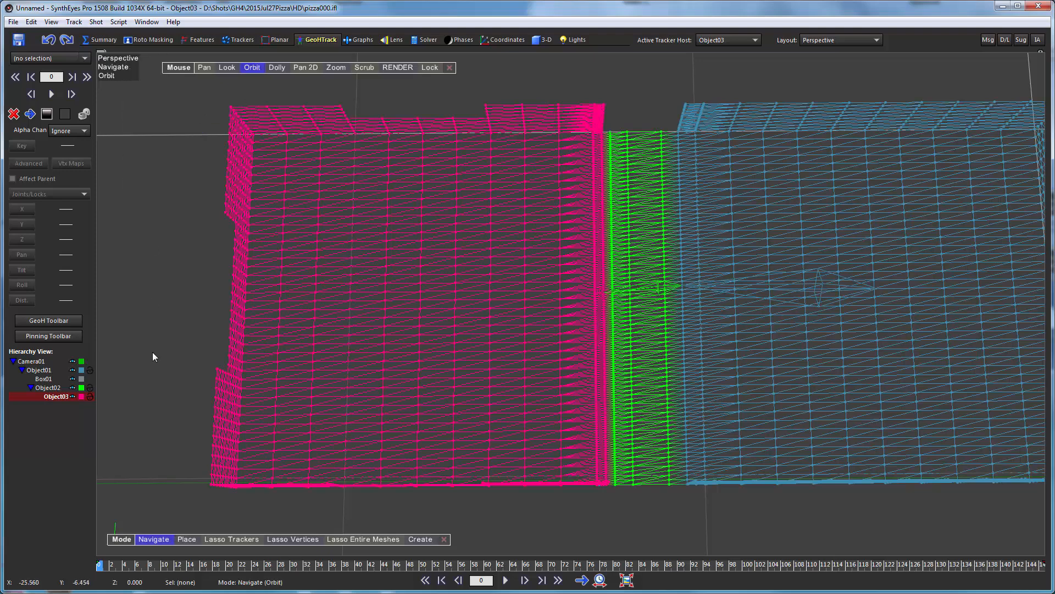
left_click(38, 370)
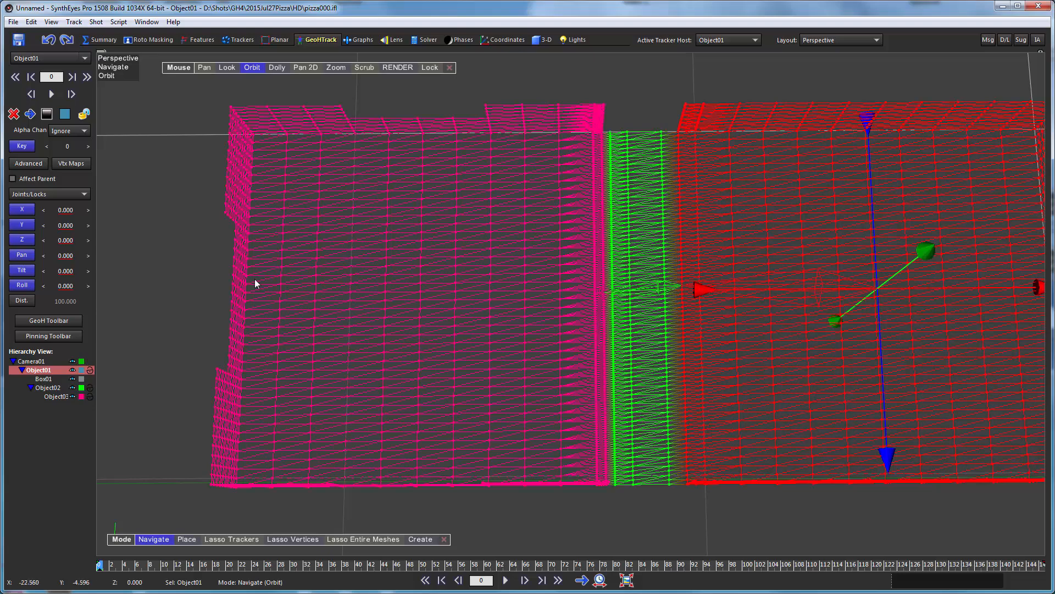
Step: Unlock the X, Y, Z, Pan, Tilt and Roll joints of the root object, Object01
left_click(22, 210)
left_click(22, 225)
left_click(21, 241)
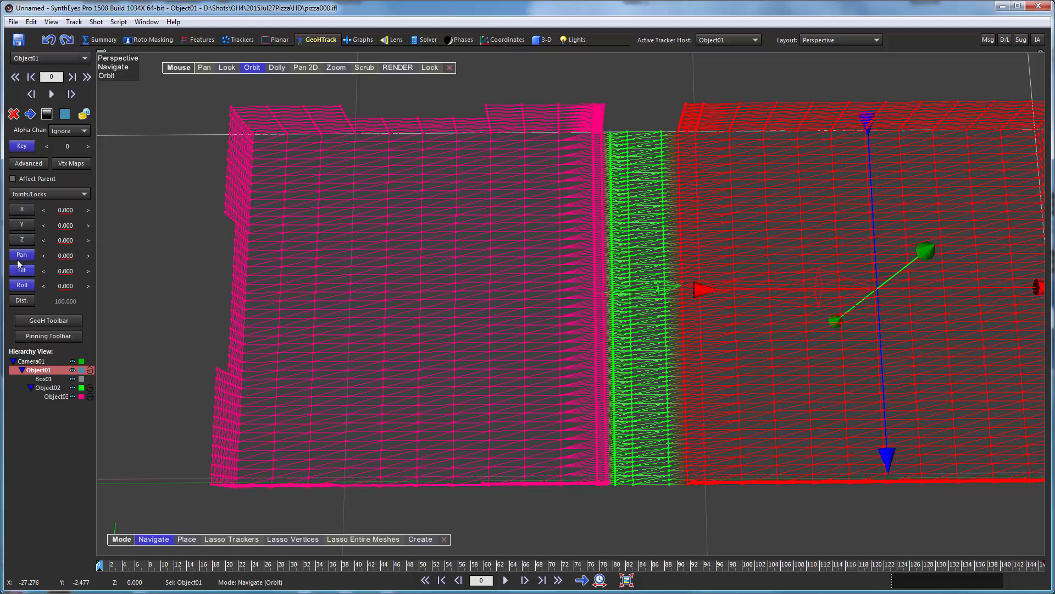
left_click(20, 257)
left_click(19, 270)
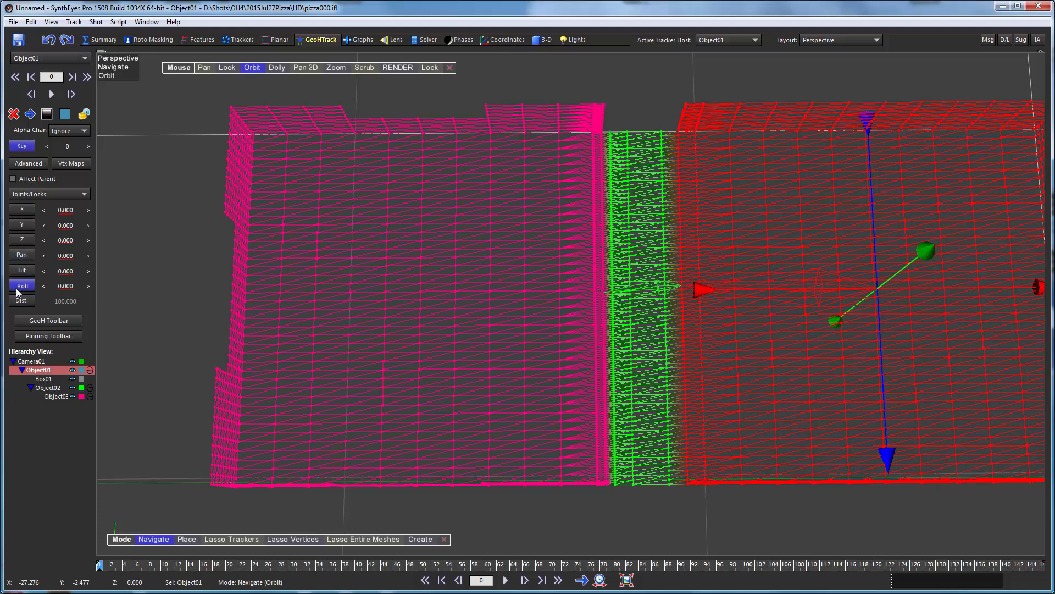
left_click(19, 285)
Step: Test Object01's unlocked joints by scrubbing its X and Pan values and reverting the trial motion
left_click_drag(64, 210, 19, 214)
key("ctrl+z")
mouse_move(67, 256)
left_mouse_down()
mouse_move(212, 258)
mouse_move(67, 256)
left_mouse_up()
Step: Try out the joint motion of Object02 and Object03, including with Affect Parent enabled, and restore their original state
left_click(47, 388)
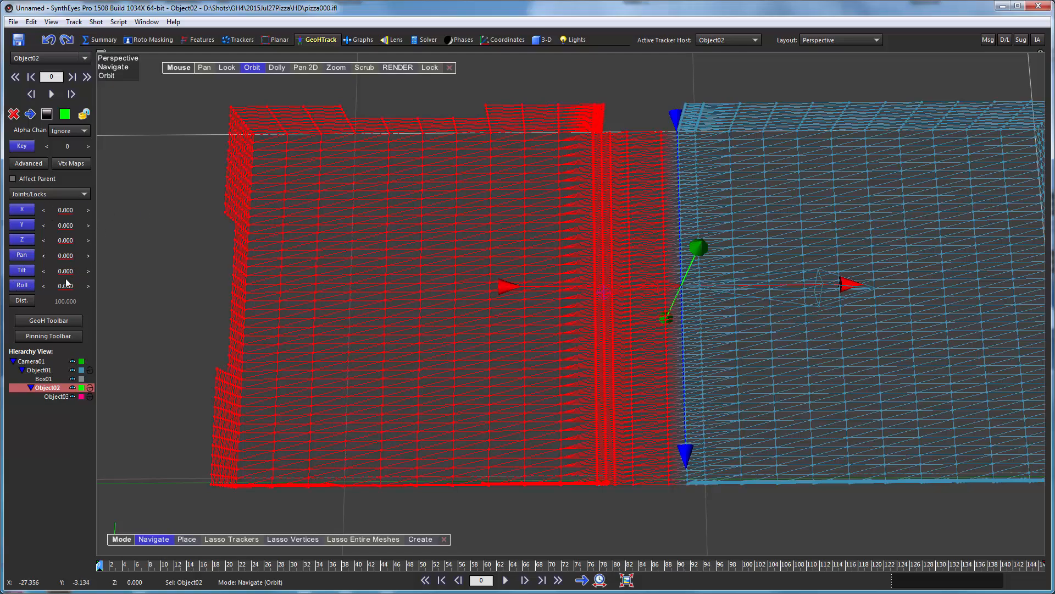
left_click_drag(64, 286, 67, 257)
left_click(55, 397)
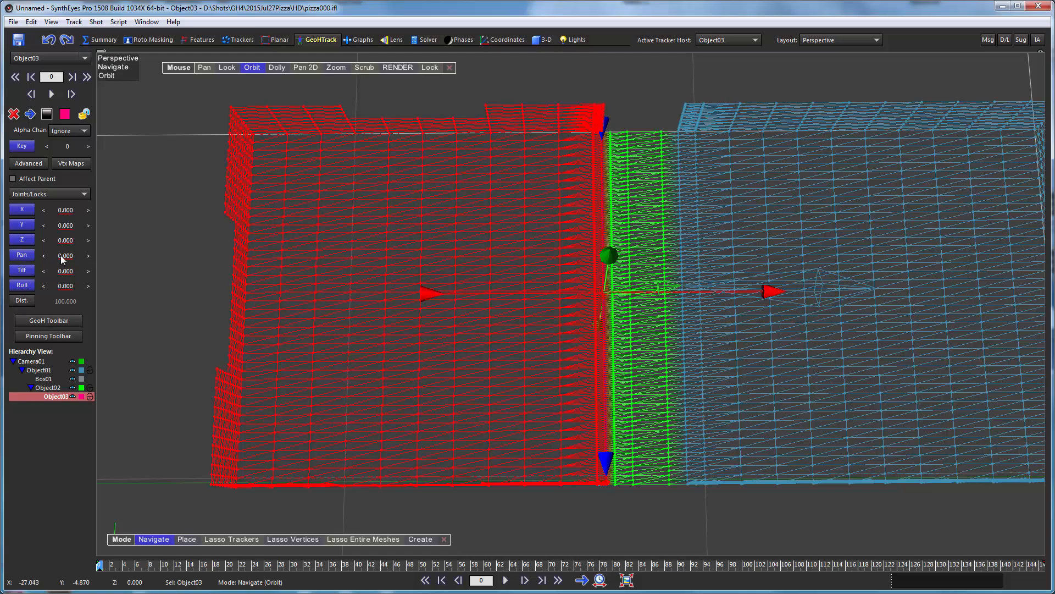
mouse_move(62, 260)
left_mouse_down()
mouse_move(210, 245)
mouse_move(980, 262)
mouse_move(739, 286)
mouse_move(66, 259)
left_mouse_up()
left_click(12, 179)
left_click(42, 387)
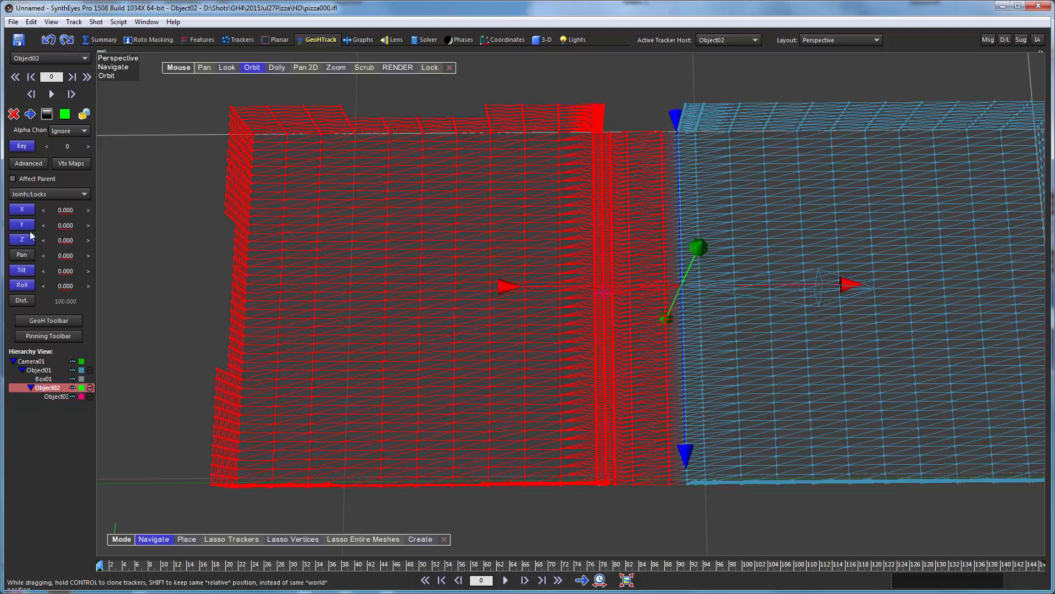
left_click(12, 179)
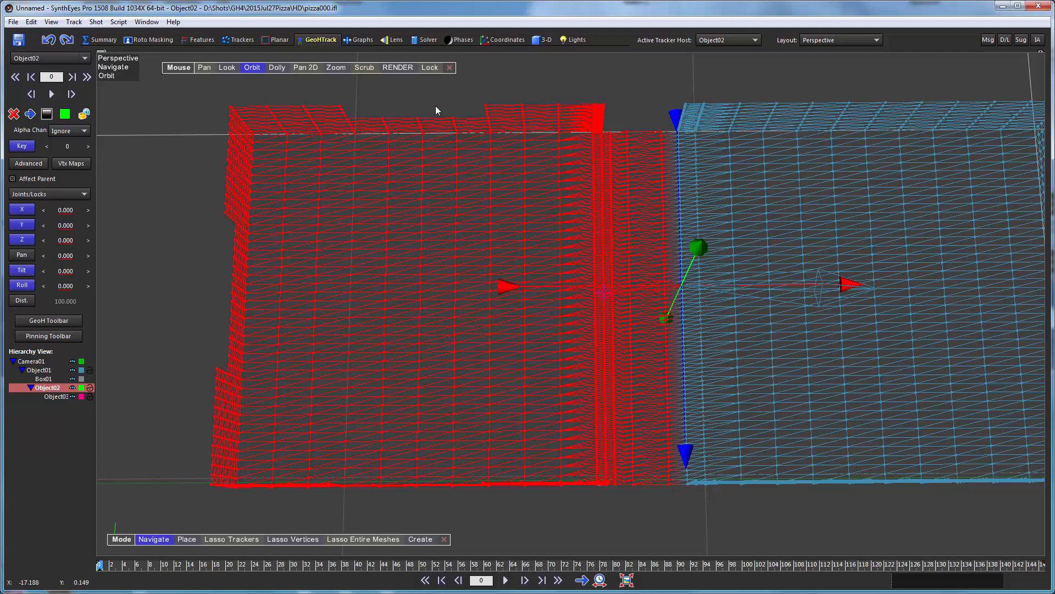
Step: Lock the perspective view to the camera footage, select Object01, and open the pinning tools over the flowers
left_click(430, 68)
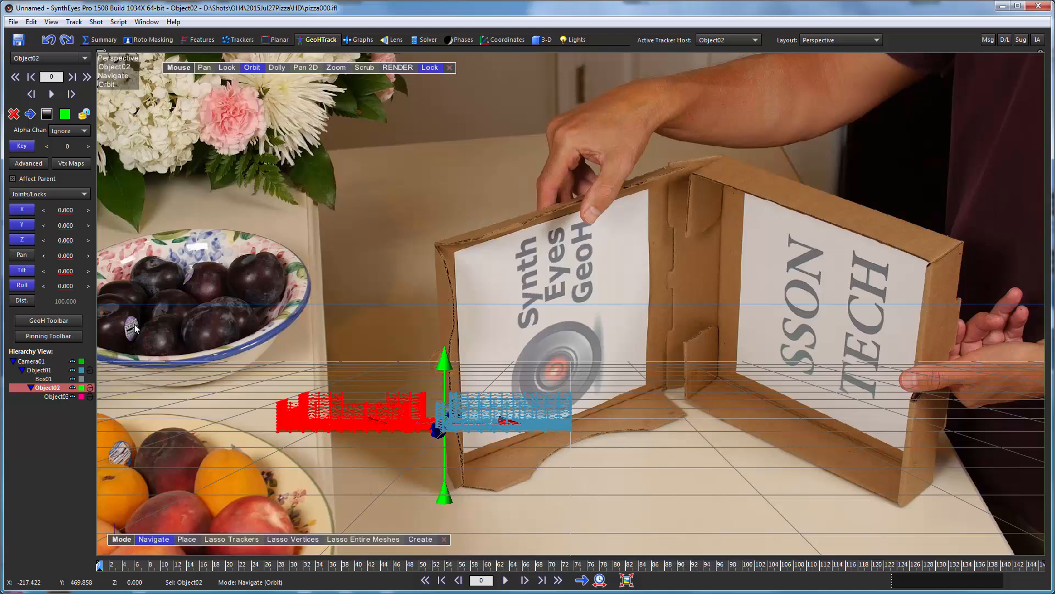
left_click(30, 369)
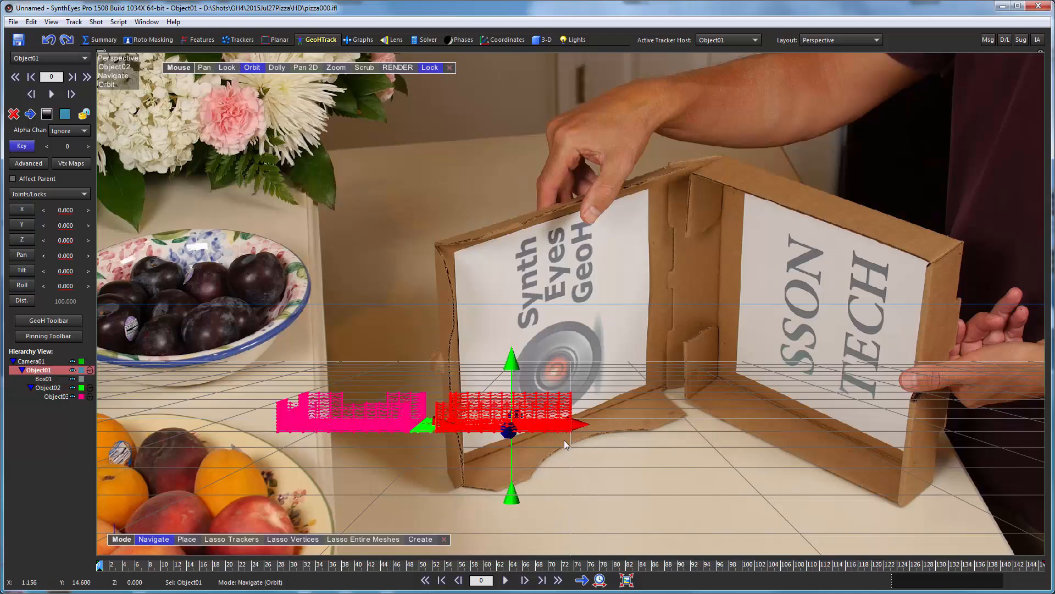
left_click(49, 337)
left_click_drag(260, 139, 173, 131)
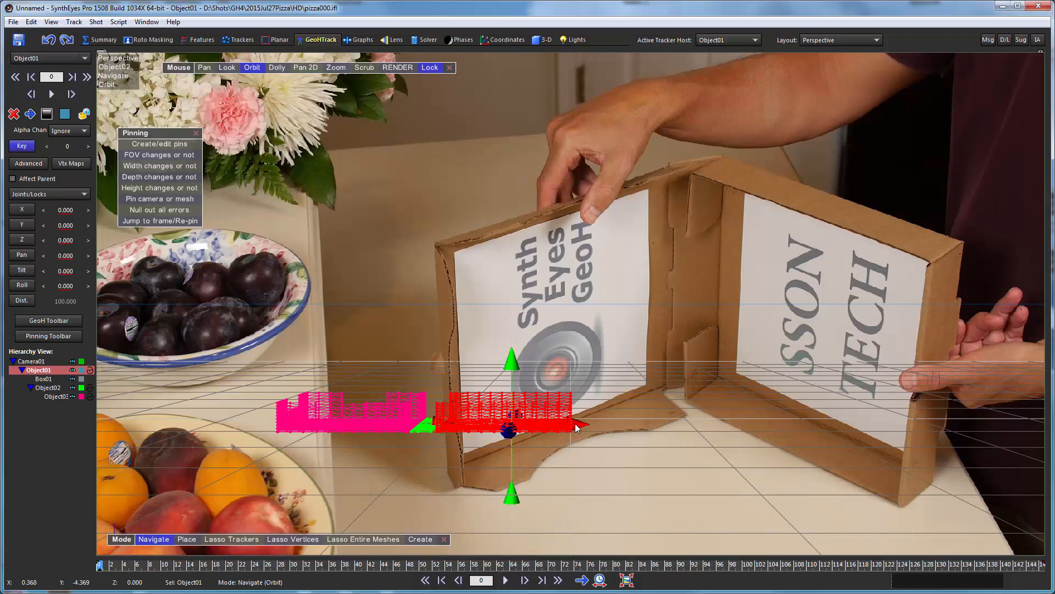
Step: Move and rotate Object01 roughly over the filmed box, about X 11.13, Y 8.32, Z 9.90, pan 98.3, tilt 41.9, roll -110.2
left_click_drag(575, 423, 831, 483)
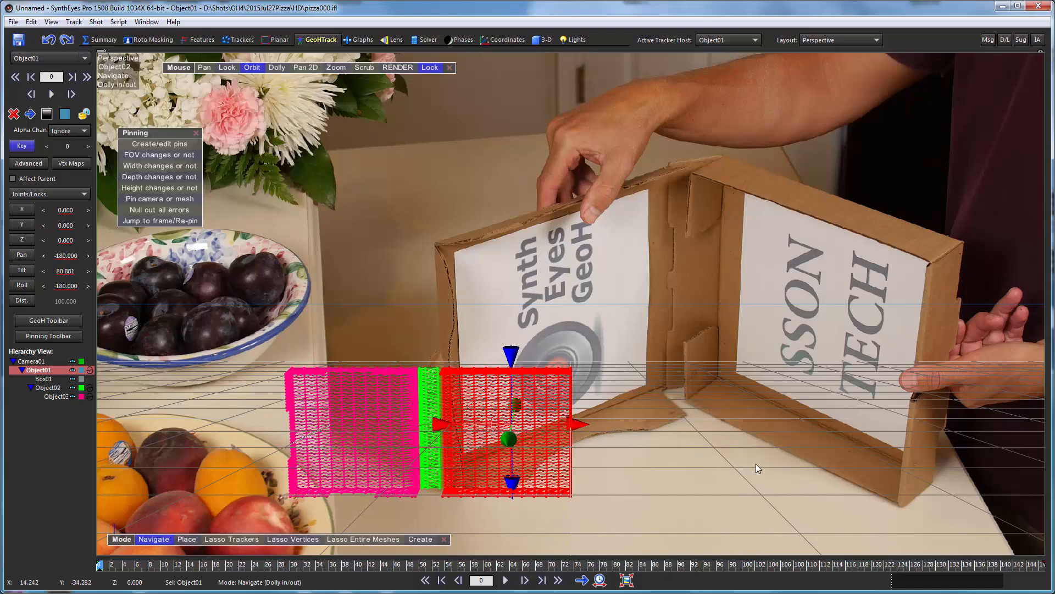
left_click_drag(513, 355, 715, 465)
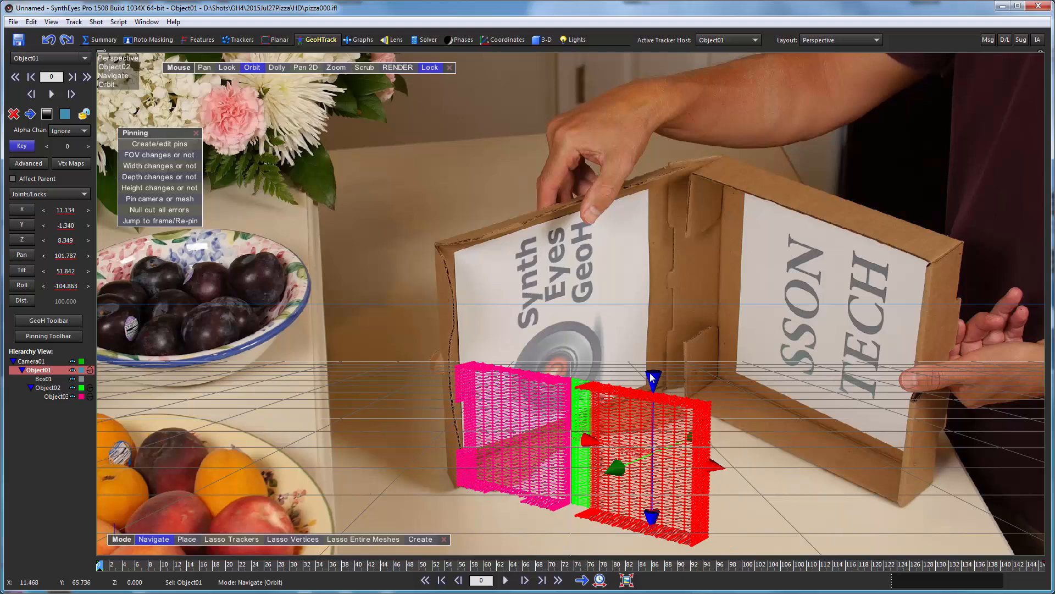
left_click_drag(651, 377, 649, 277)
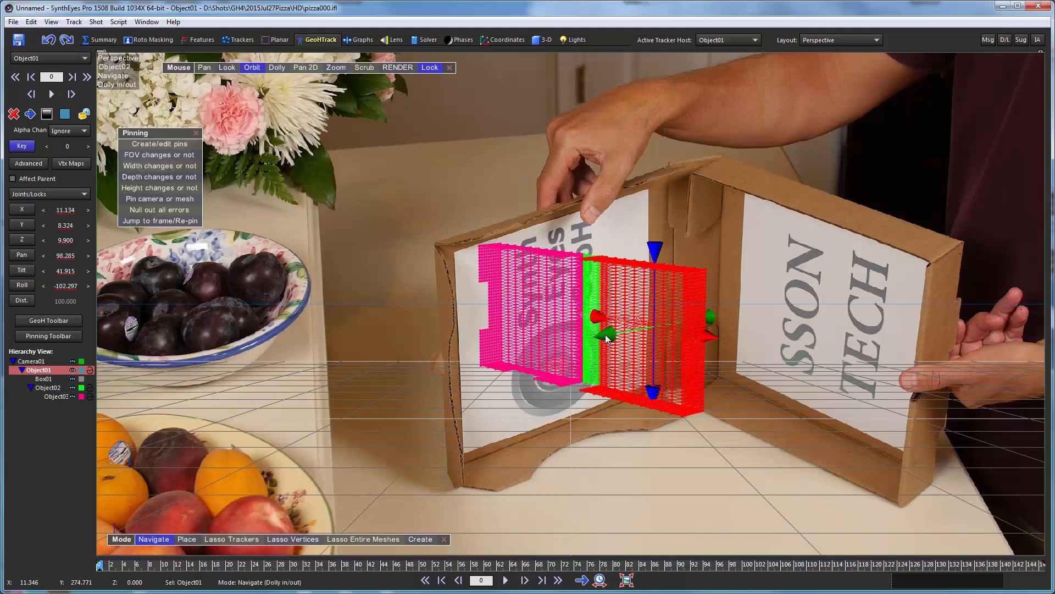
left_click_drag(610, 336, 622, 338)
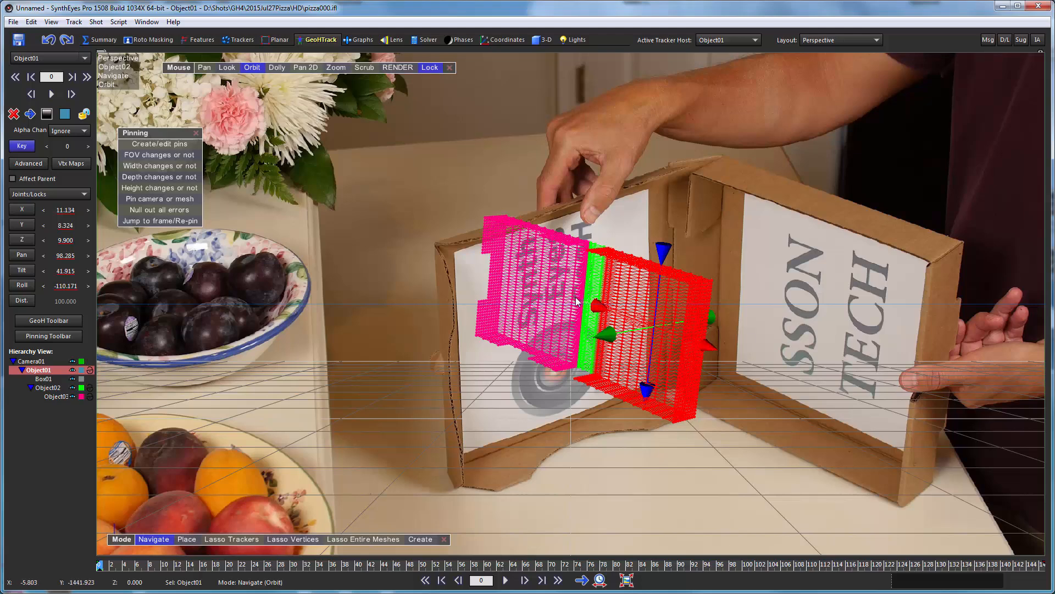
Step: With Object01 selected, start creating pins and pin the blue half's lower free-end corner to the filmed box's lower right corner
left_click(37, 378)
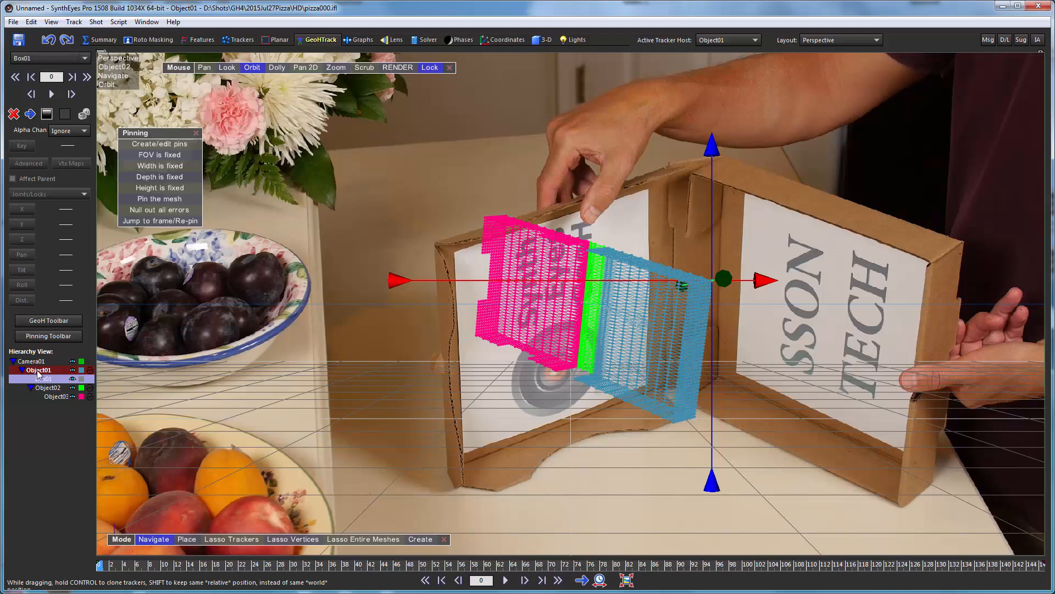
left_click(38, 371)
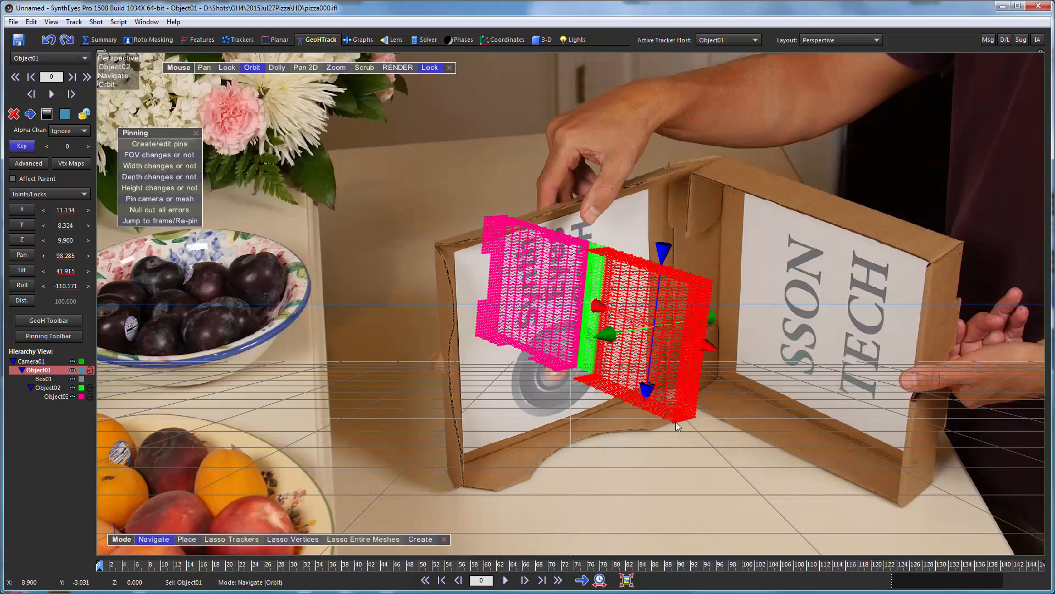
left_click(160, 146)
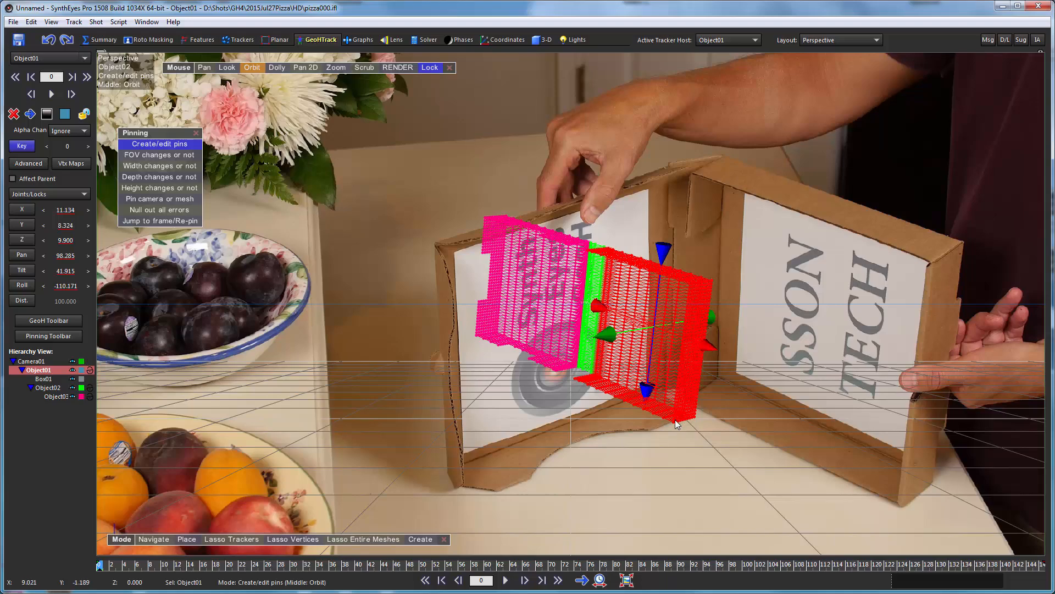
left_click_drag(676, 427, 901, 503)
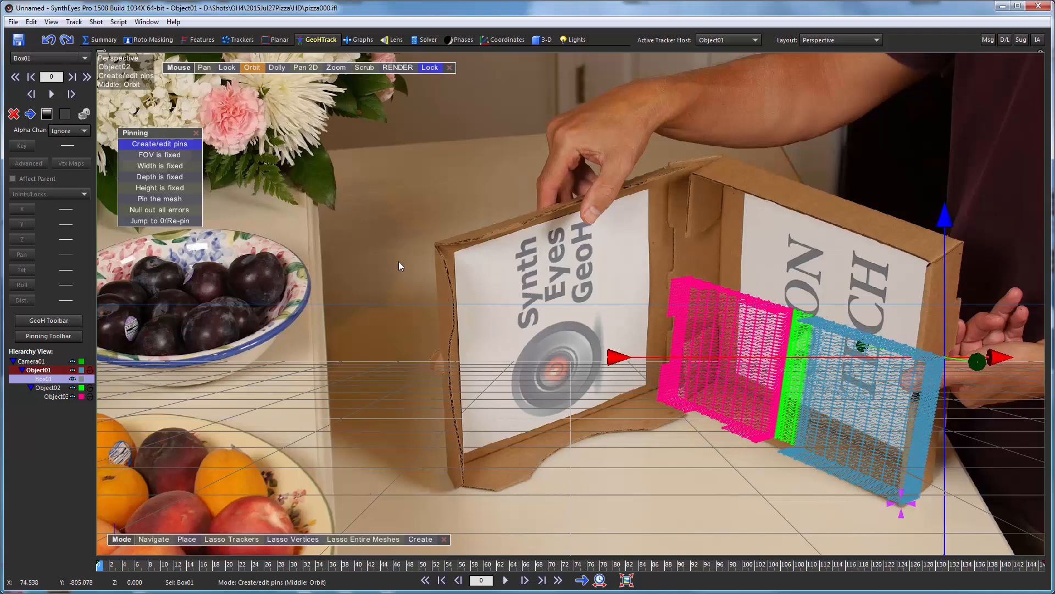
Step: Allow the field of view to change during pinning, and check the pin by stepping to frame 4 and back to 0
left_click(145, 158)
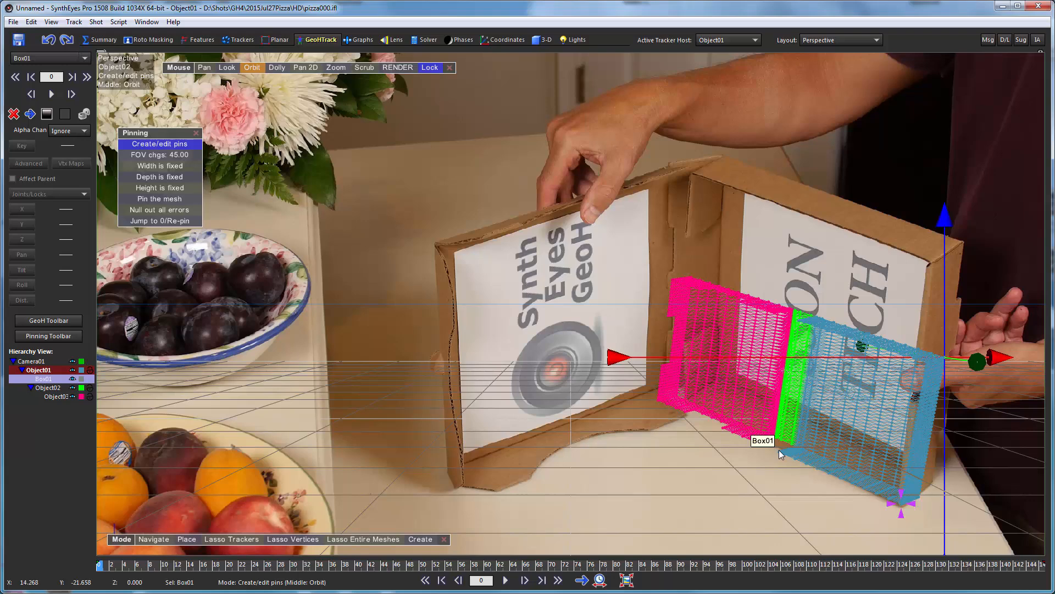
key("d")
key("d")
key("d")
key("d")
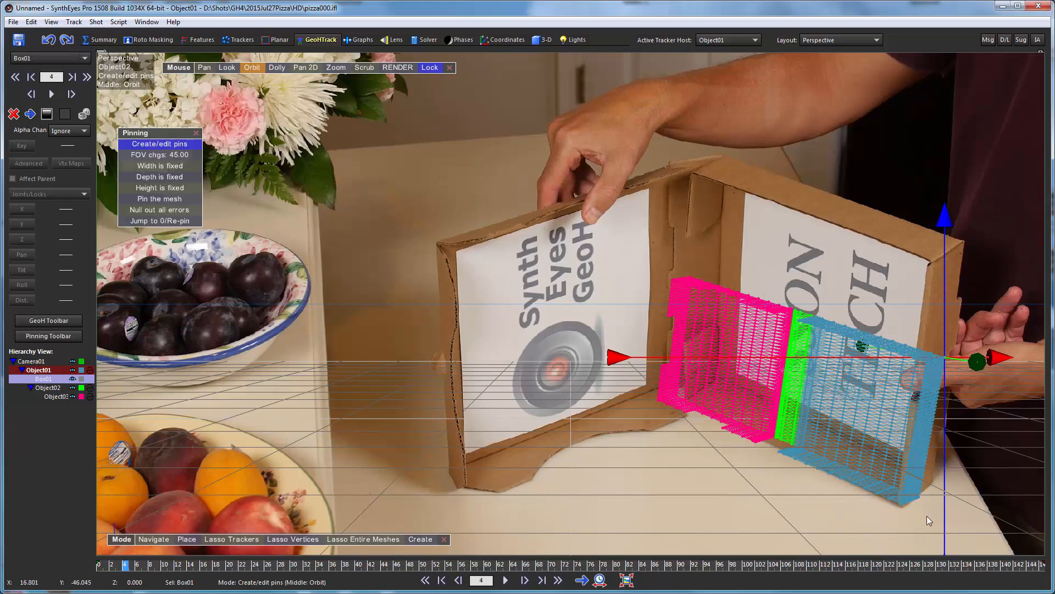
key("shift+a")
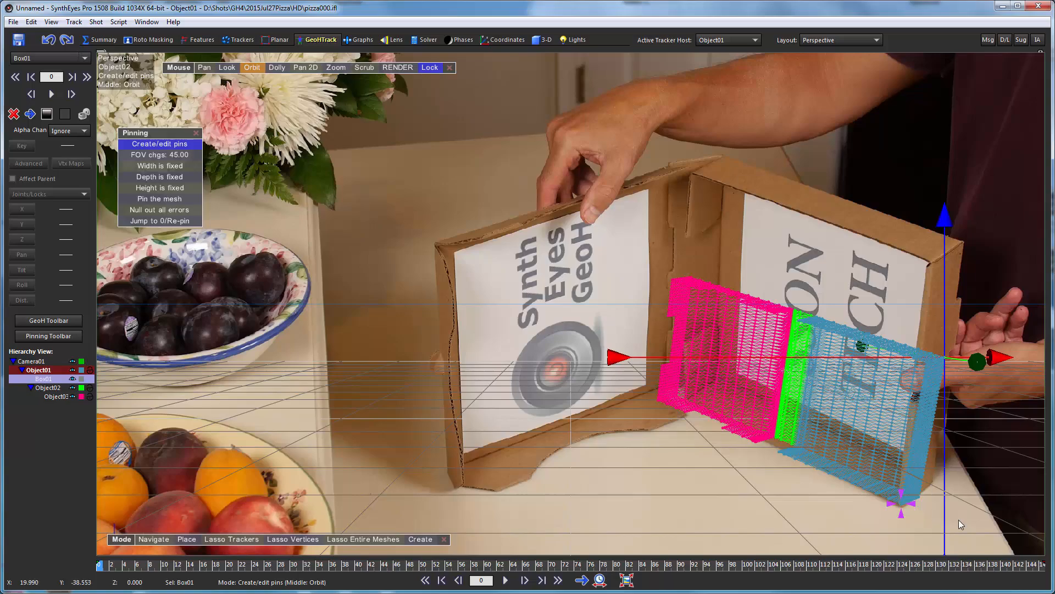
Step: Pin the blue half's lower hinge-side corner to the matching box corner in the footage, and re-seat the first pin
scroll(950, 516, "up", 12)
scroll(879, 419, "up", 3)
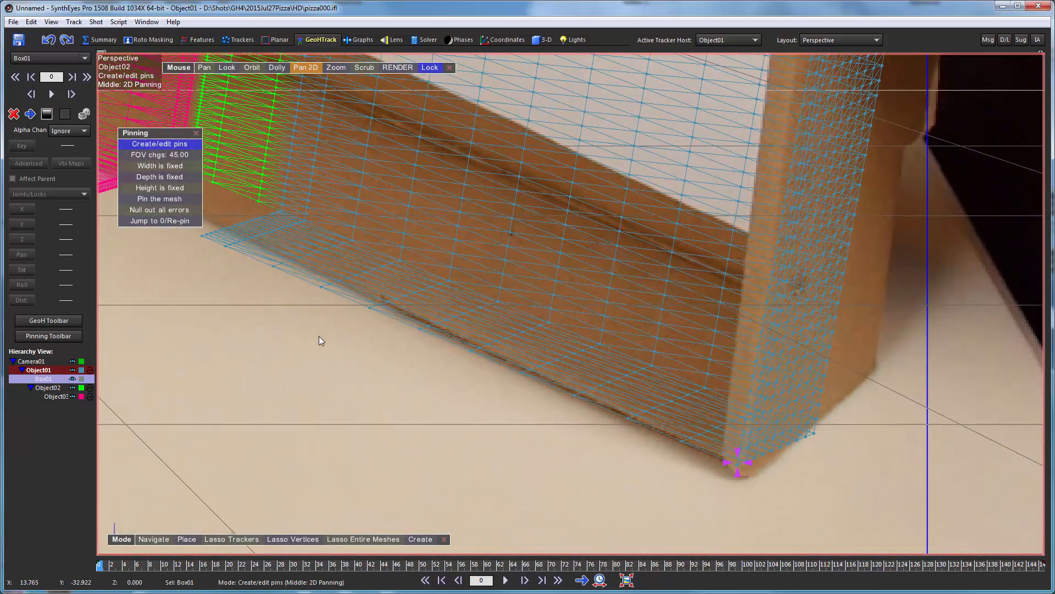
middle_click_drag(318, 335, 615, 391)
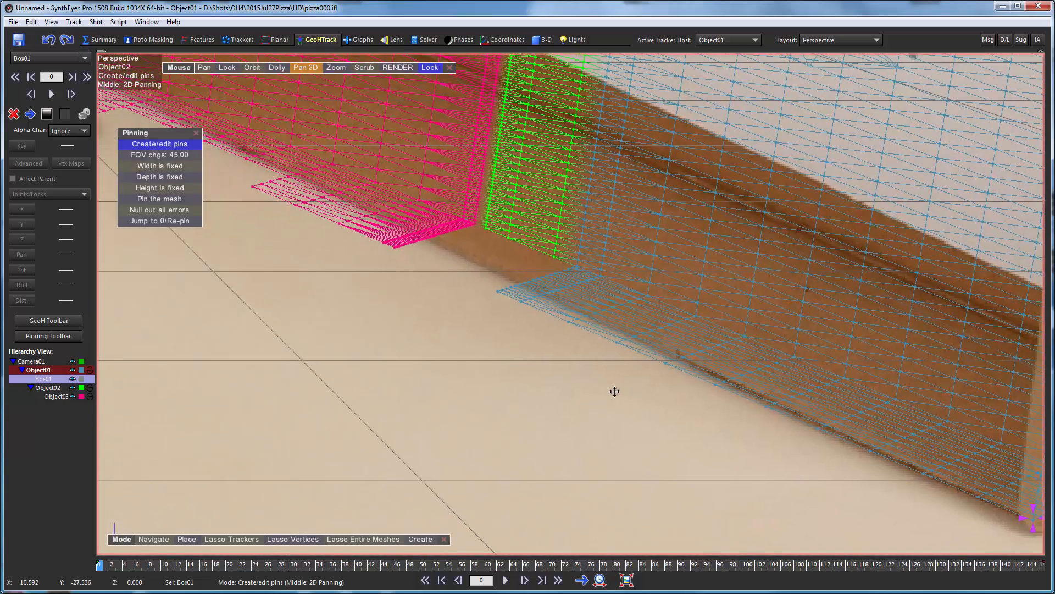
scroll(451, 340, "down", 12)
scroll(451, 339, "up", 5)
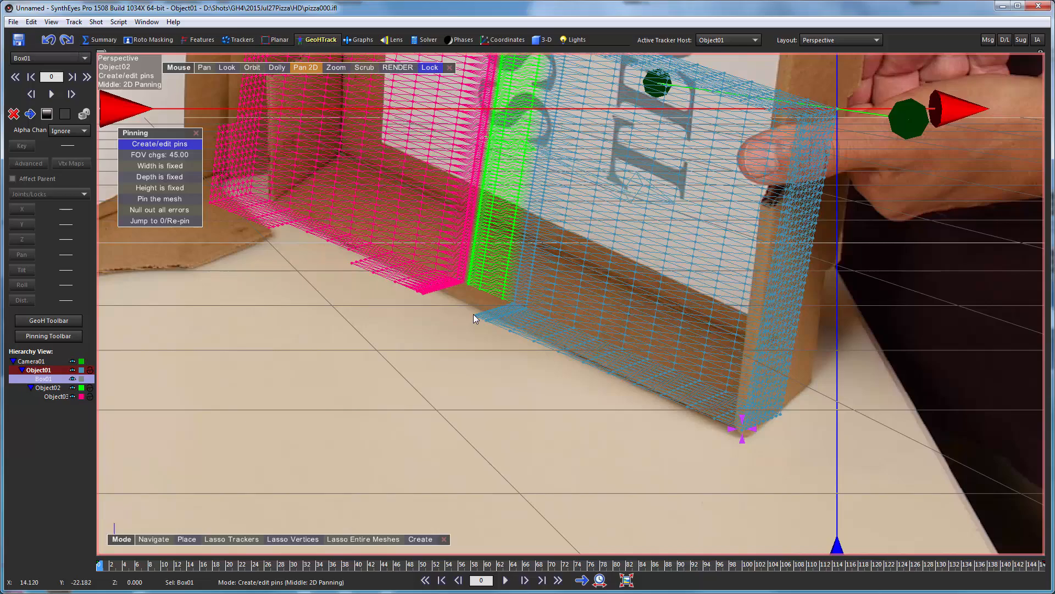
left_click_drag(473, 314, 269, 204)
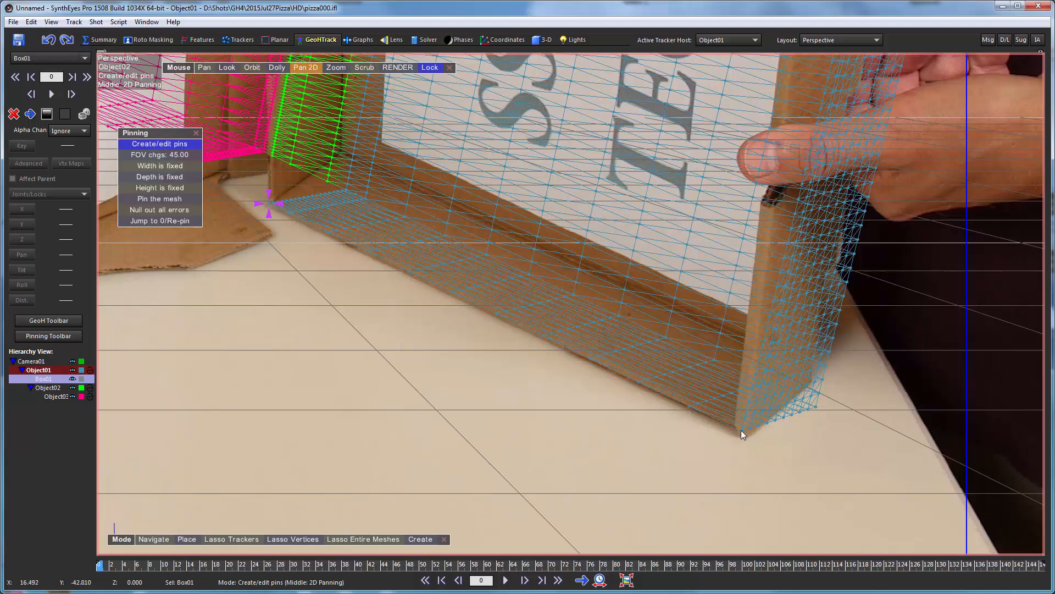
left_click(741, 430)
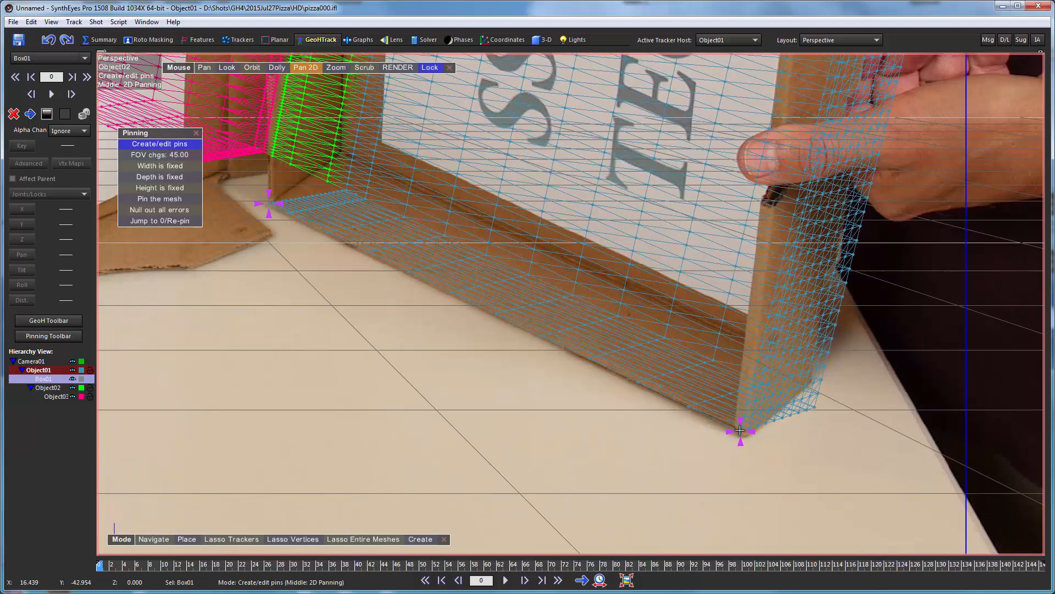
Step: Pin the inner and outer upper corners at the blue half's free end to the matching box corners in the footage
scroll(745, 347, "down", 5)
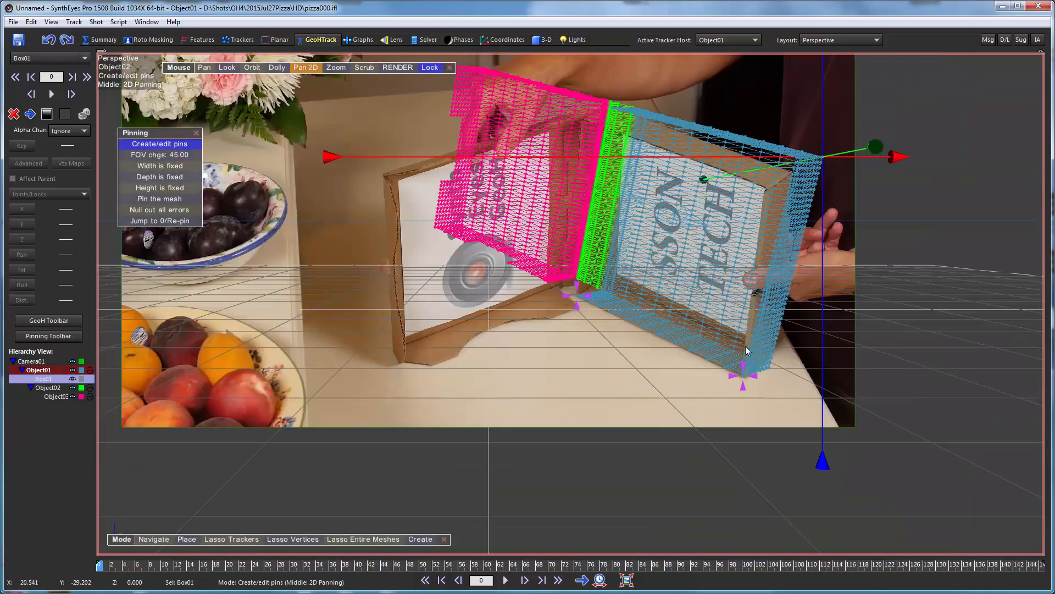
scroll(745, 345, "up", 5)
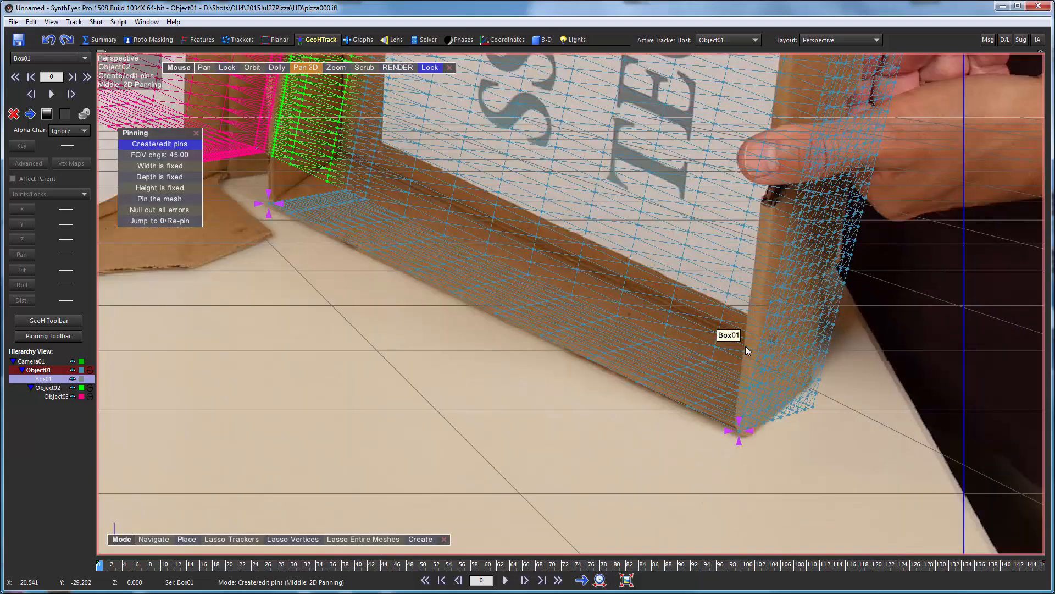
scroll(743, 418, "up", 2)
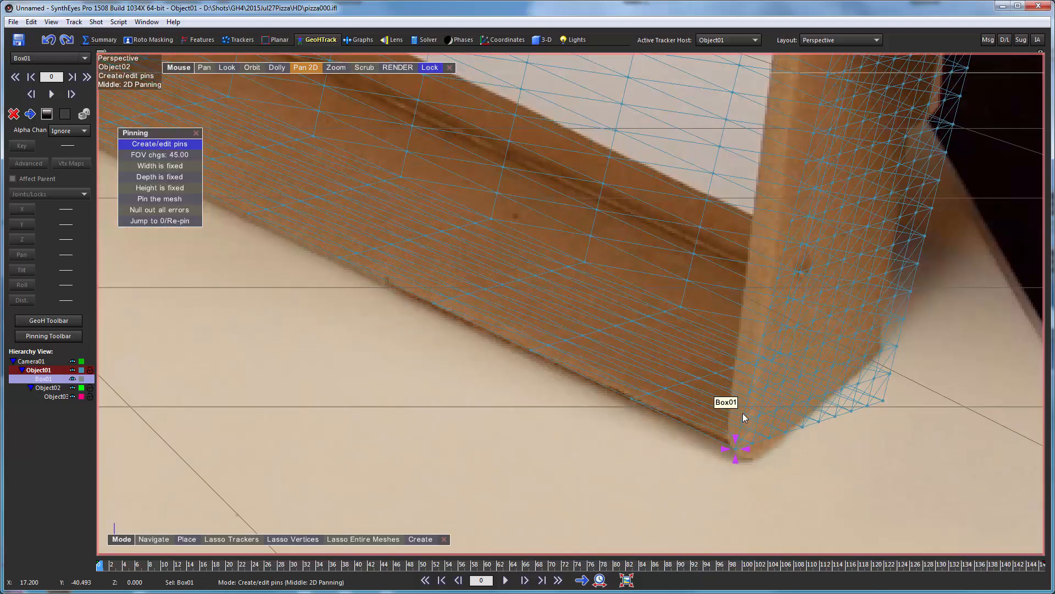
scroll(737, 404, "down", 5)
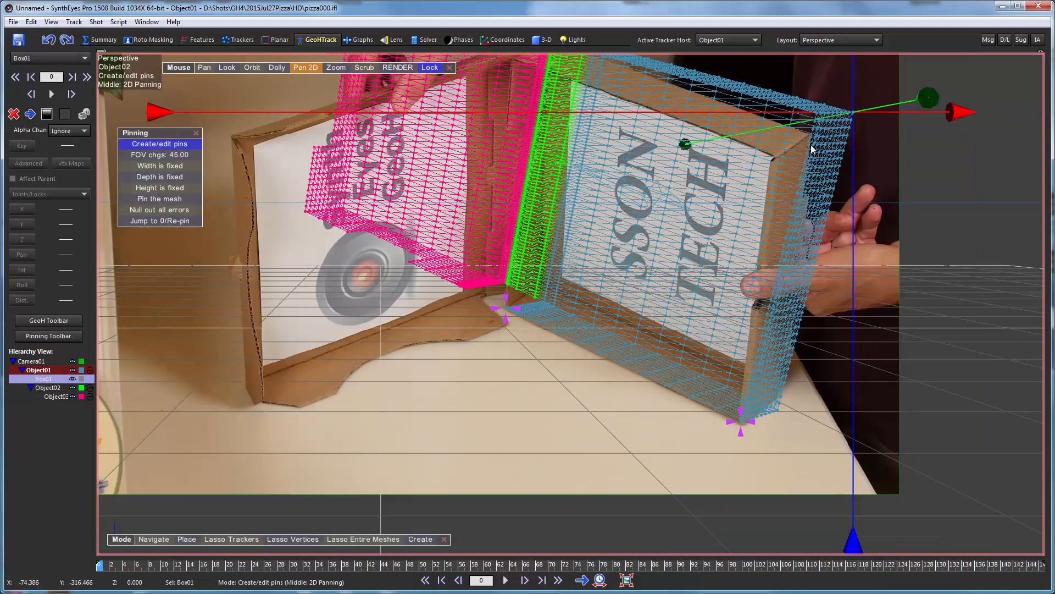
scroll(819, 125, "up", 3)
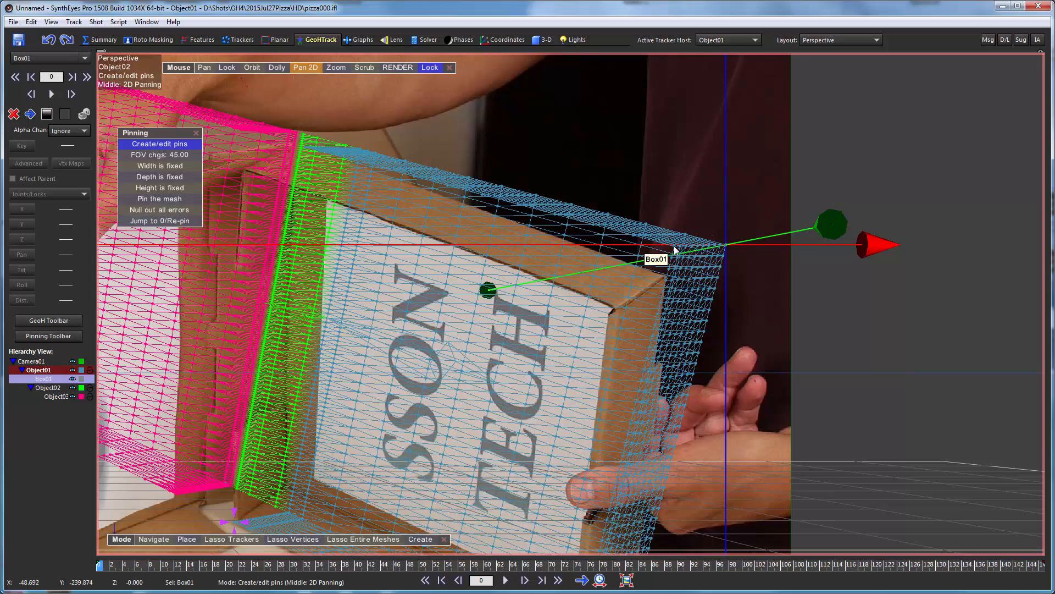
left_click_drag(675, 250, 611, 309)
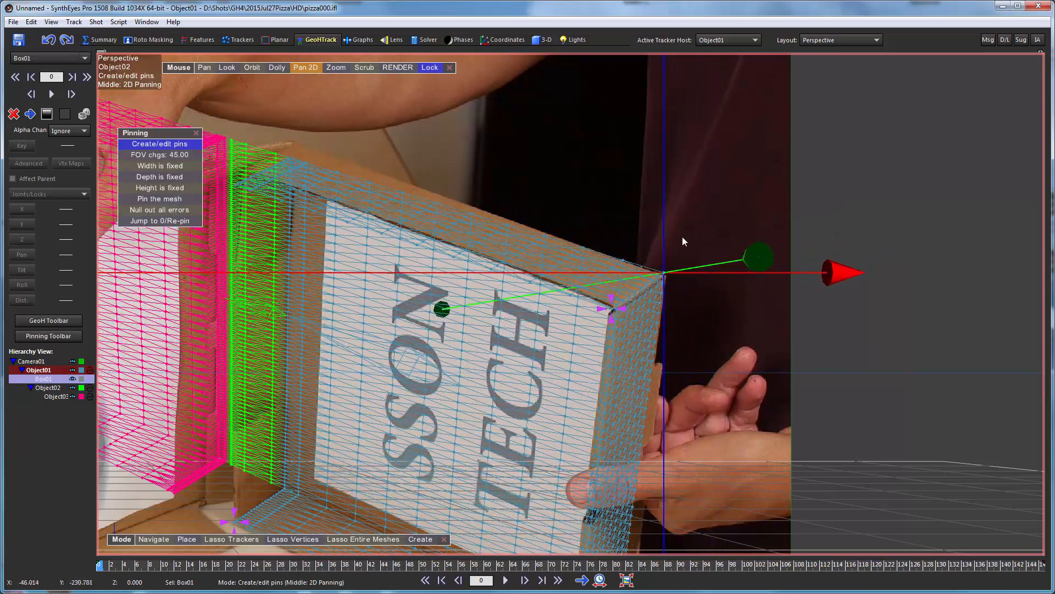
scroll(684, 262, "up", 6)
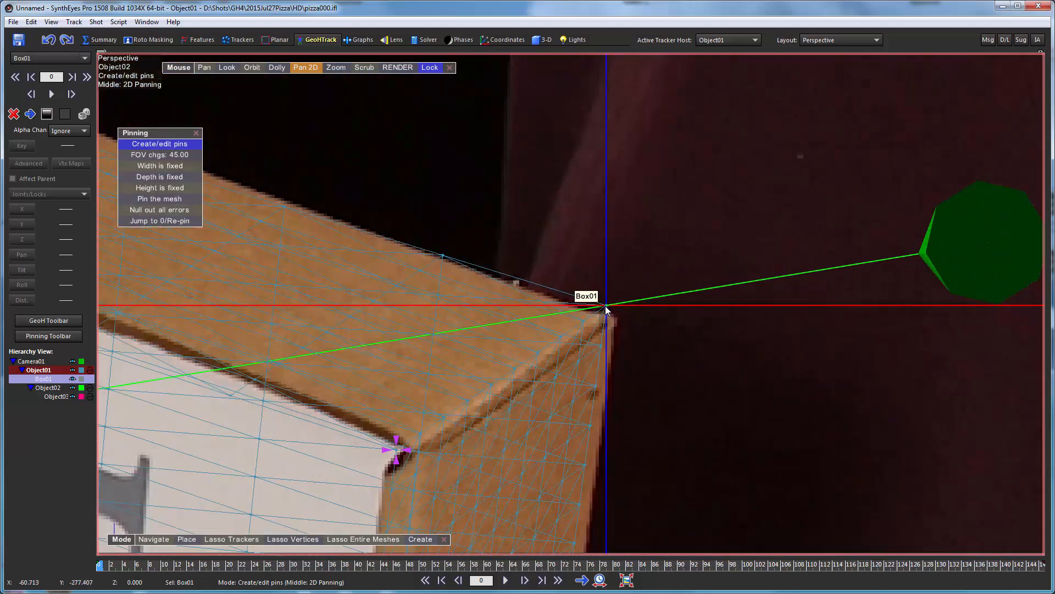
left_click_drag(605, 306, 612, 318)
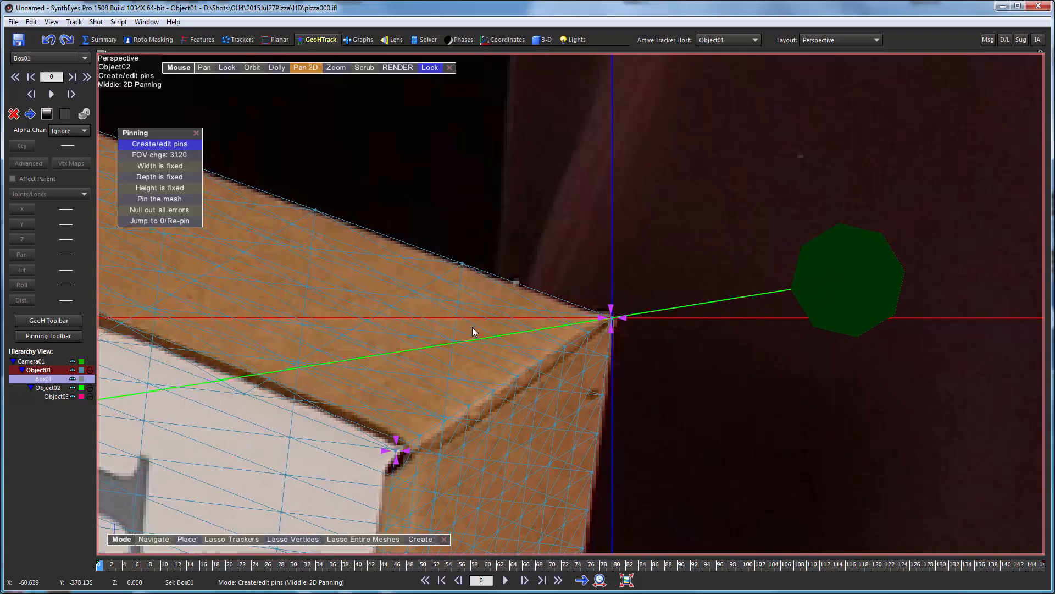
Step: Pin the blue half's outer upper corner beside the hinge to the matching top corner of the filmed box
scroll(483, 218, "down", 5)
middle_click_drag(331, 151, 845, 240)
scroll(649, 183, "up", 4)
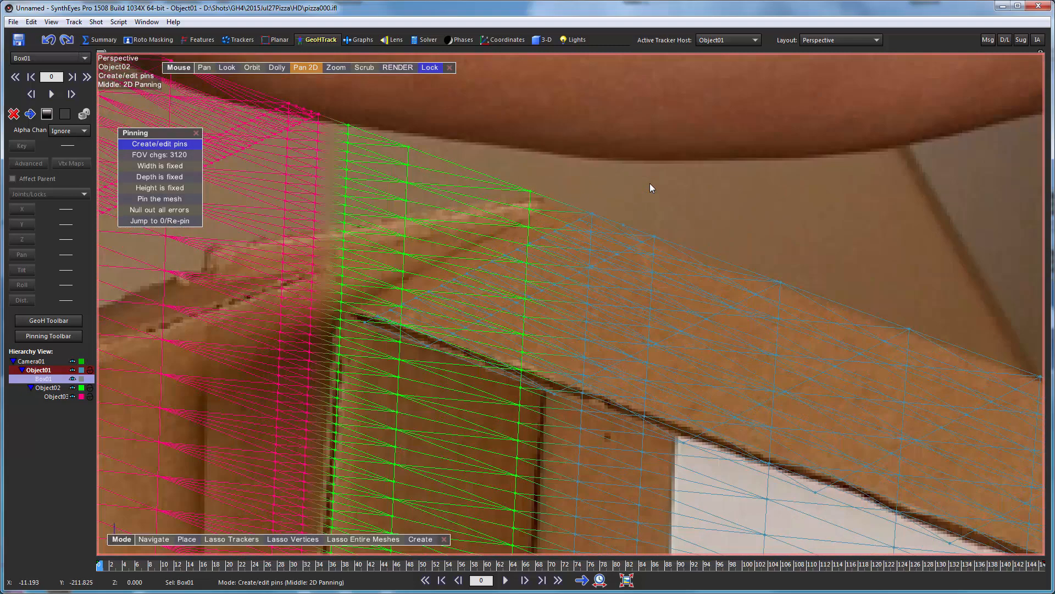
left_click(591, 212)
left_click_drag(591, 212, 542, 204)
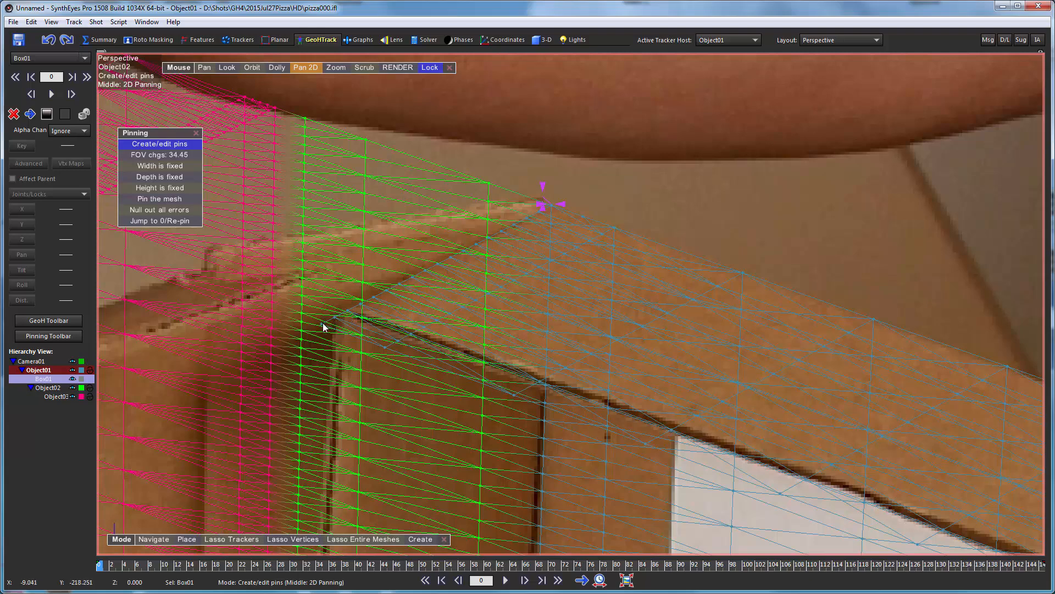
Step: Pin the blue half's open-edge upper corner and its back lower corner beside the hinge to the matching corners of the filmed box
mouse_move(333, 317)
left_mouse_down()
mouse_move(341, 308)
mouse_move(323, 324)
left_mouse_up()
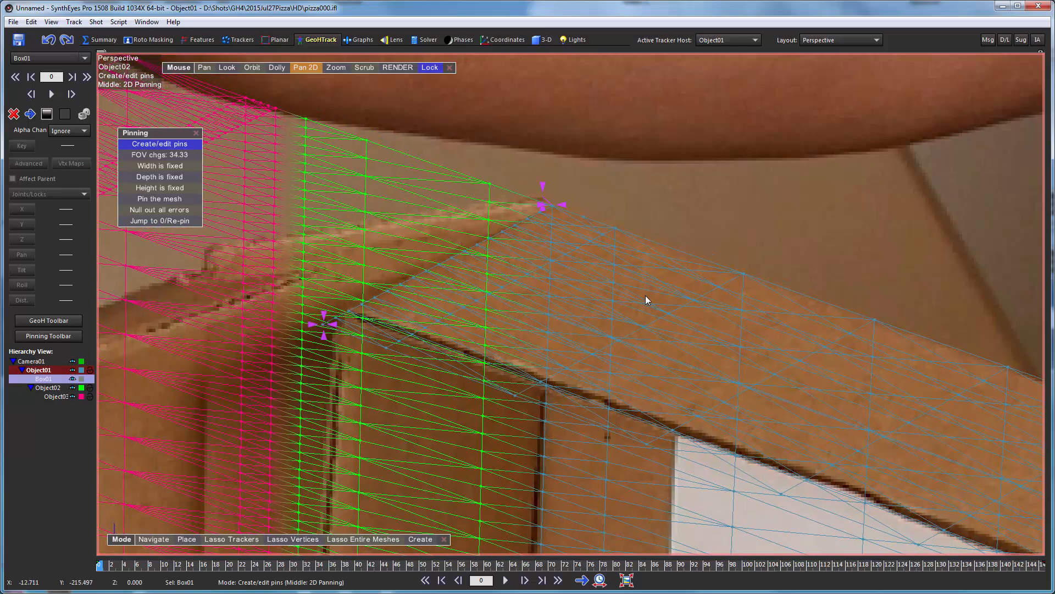
scroll(626, 266, "down", 5)
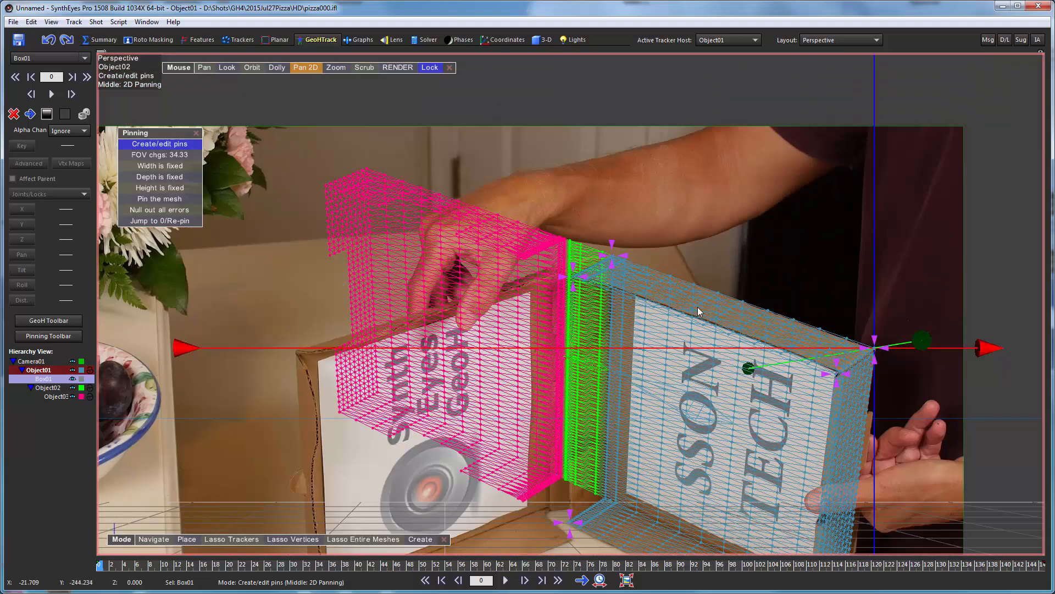
scroll(628, 288, "up", 2)
scroll(624, 289, "down", 4)
scroll(607, 467, "up", 3)
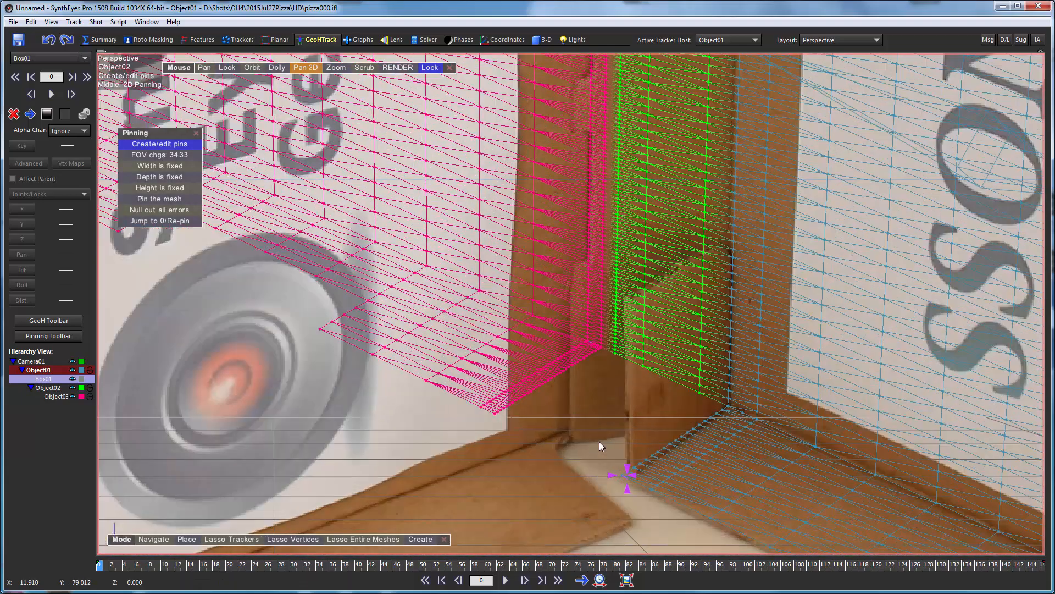
scroll(715, 399, "up", 2)
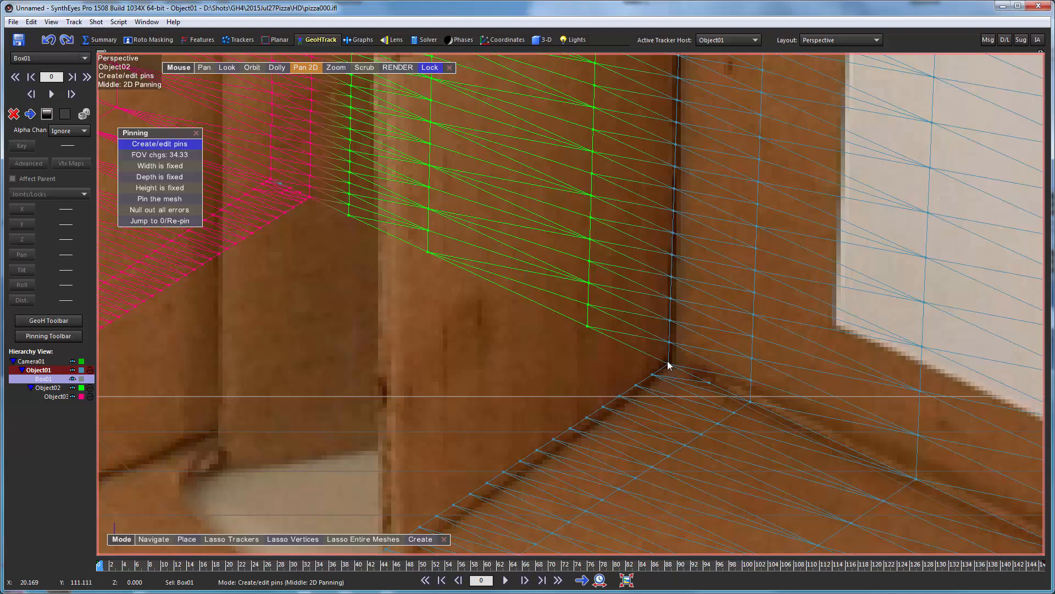
left_click_drag(668, 361, 673, 363)
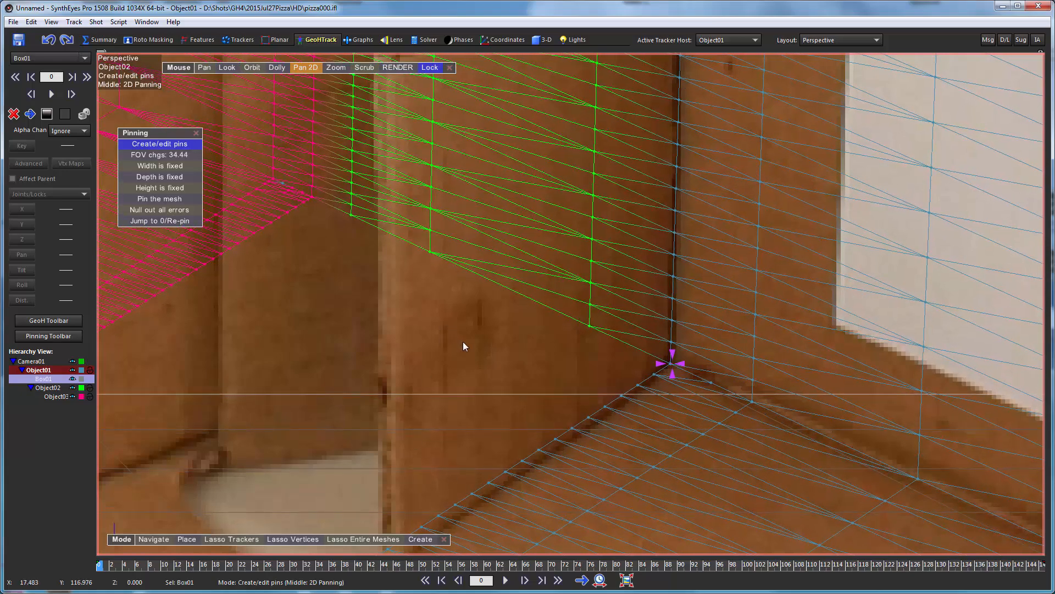
Step: Fine-tune the two lower pins beside the hinge so the blue half's bottom edge follows the cardboard edge in the footage
middle_click_drag(463, 341, 409, 241)
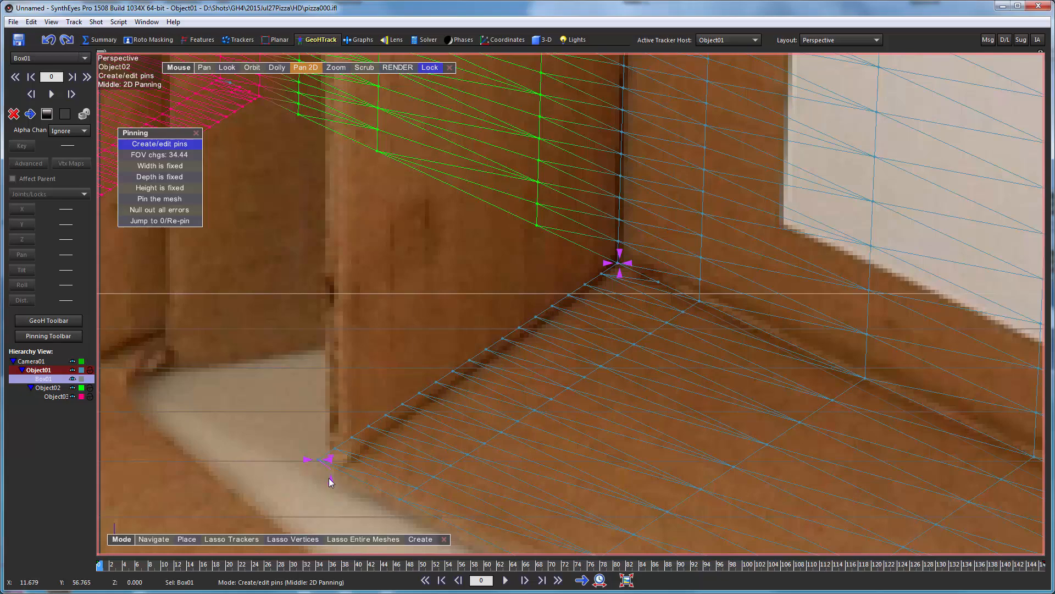
left_click_drag(329, 477, 341, 500)
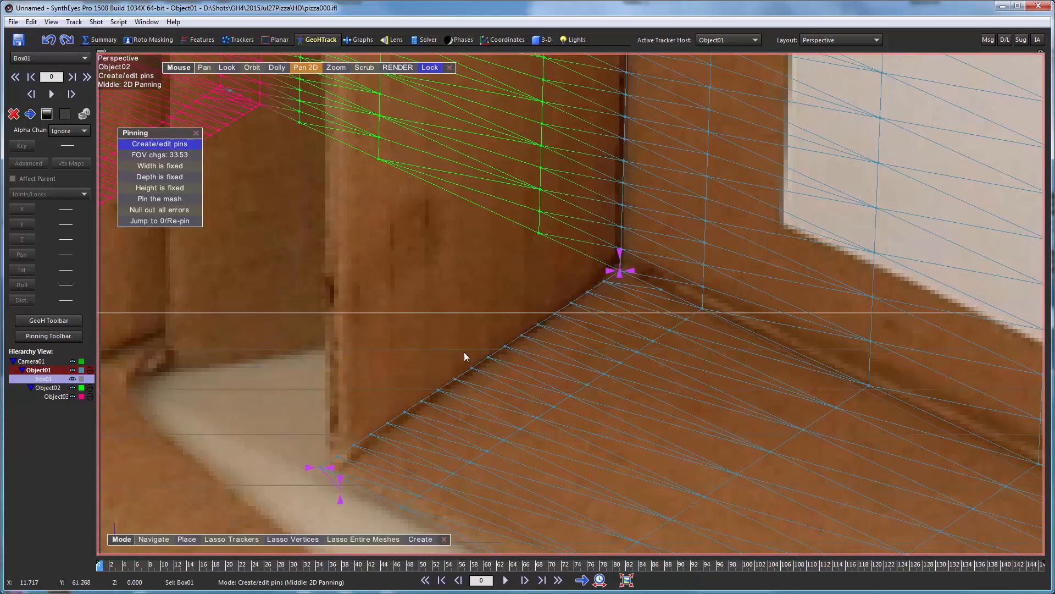
left_click_drag(620, 254, 612, 244)
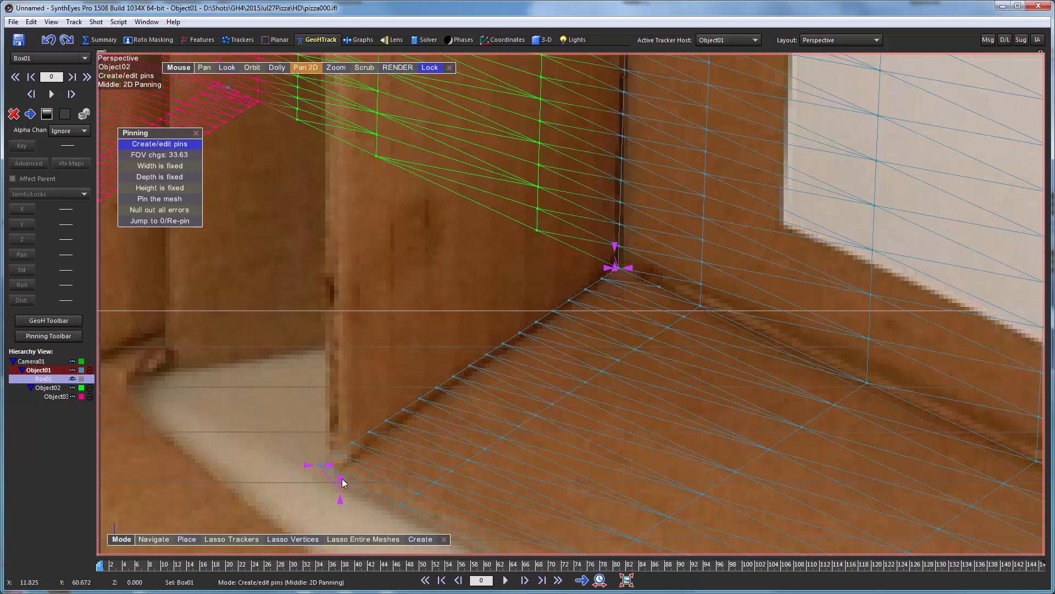
left_click_drag(341, 482, 348, 489)
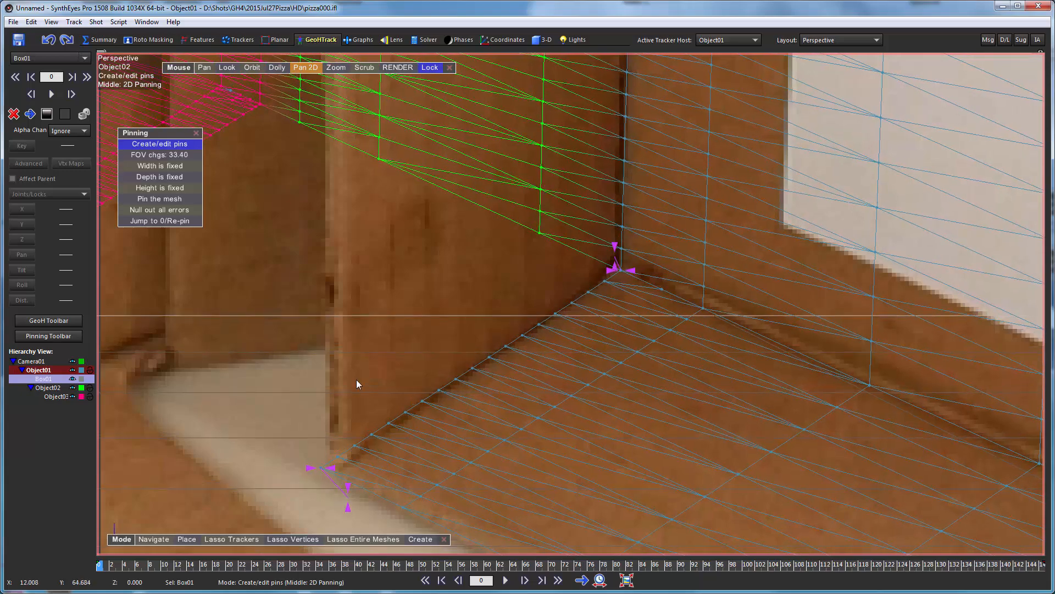
Step: Pin the blue half's back lower corner at the free end to the matching bottom corner of the filmed box
scroll(513, 289, "down", 5)
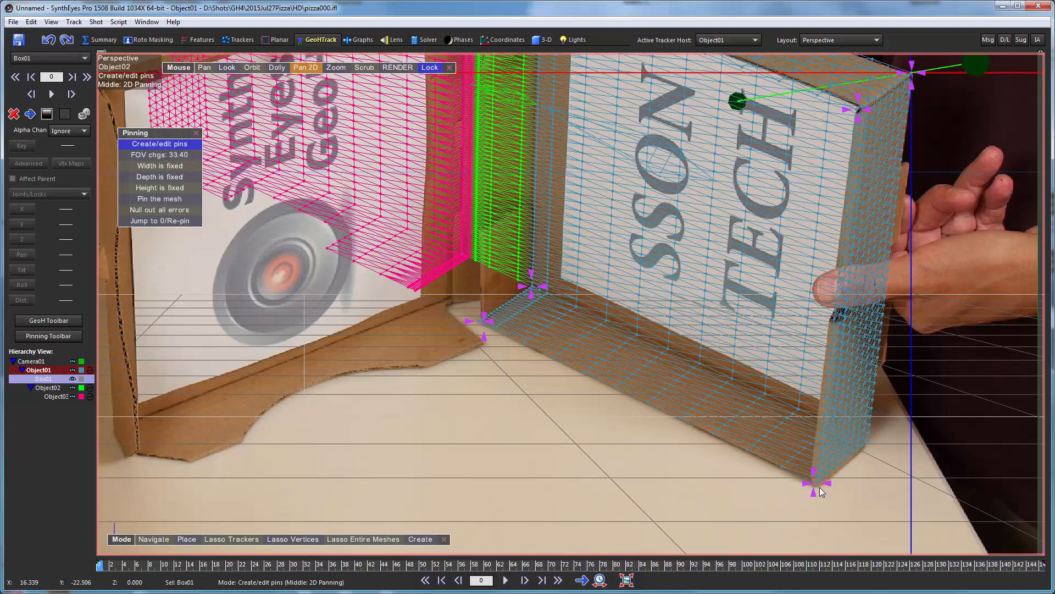
scroll(872, 443, "up", 6)
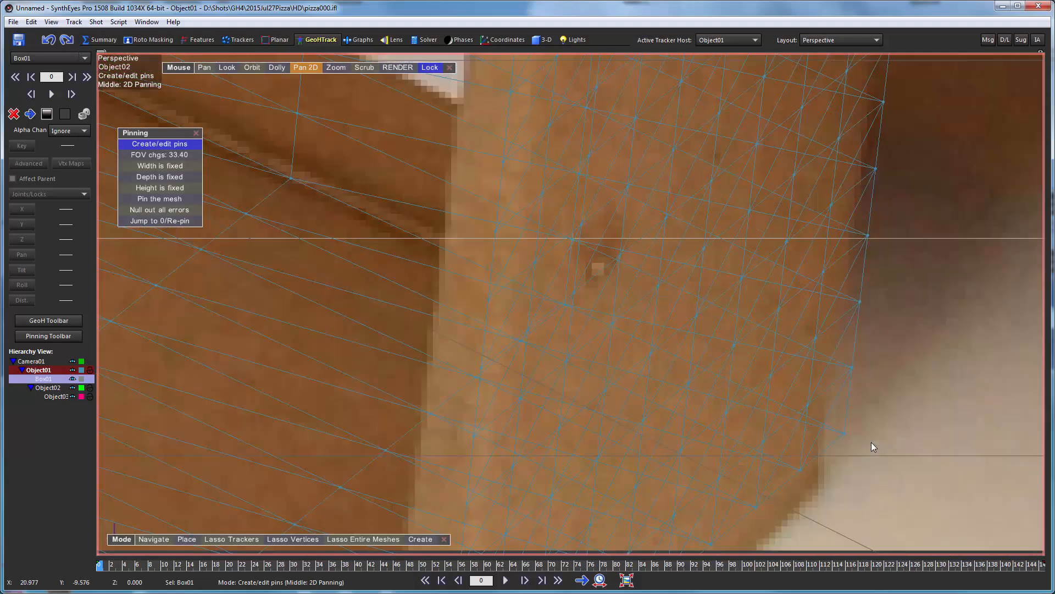
middle_click_drag(834, 336, 833, 317)
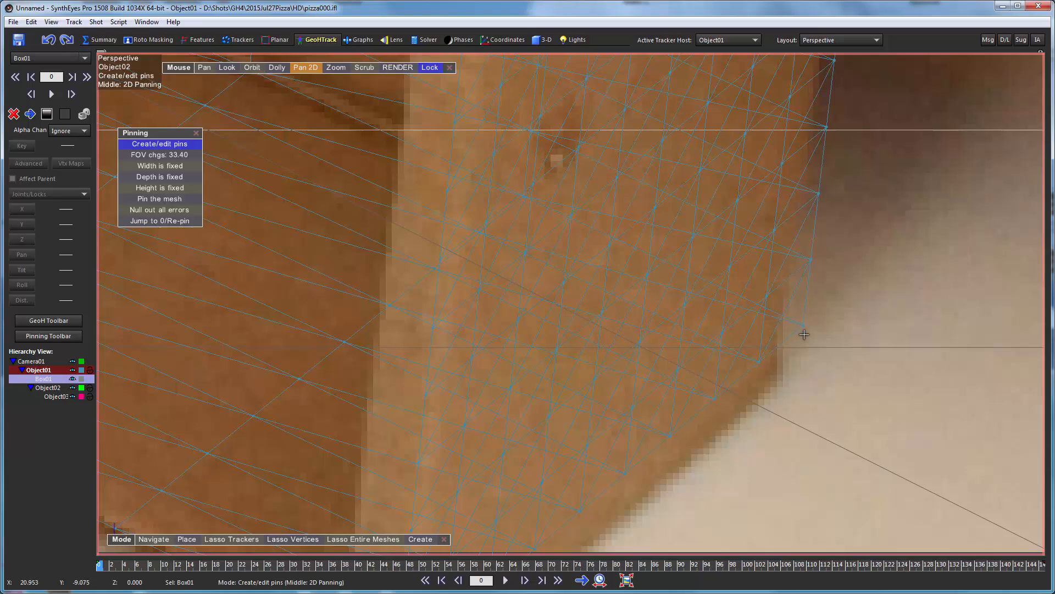
left_click_drag(803, 326, 755, 427)
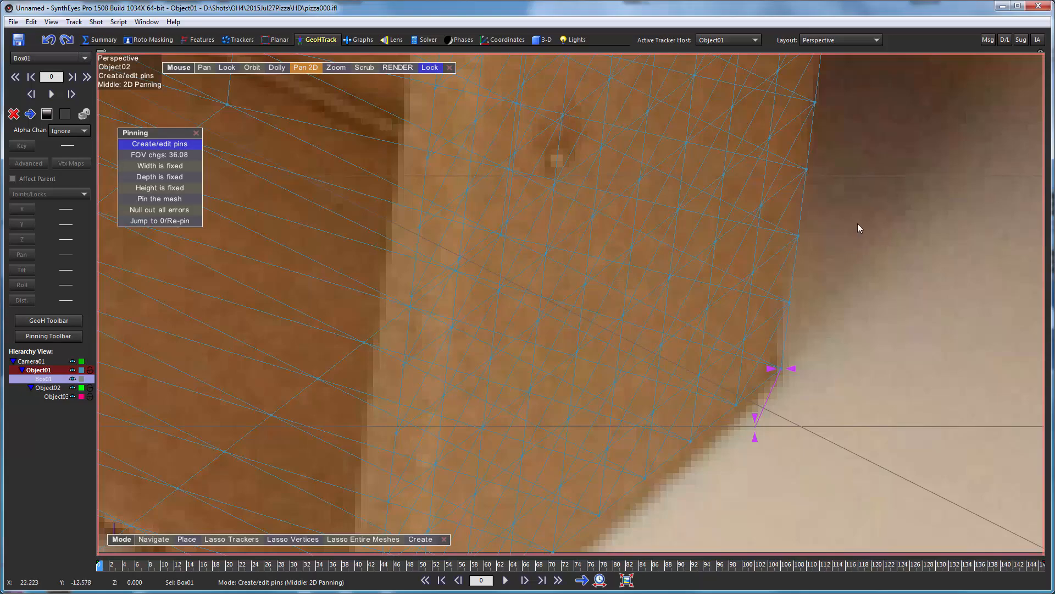
scroll(856, 223, "down", 4)
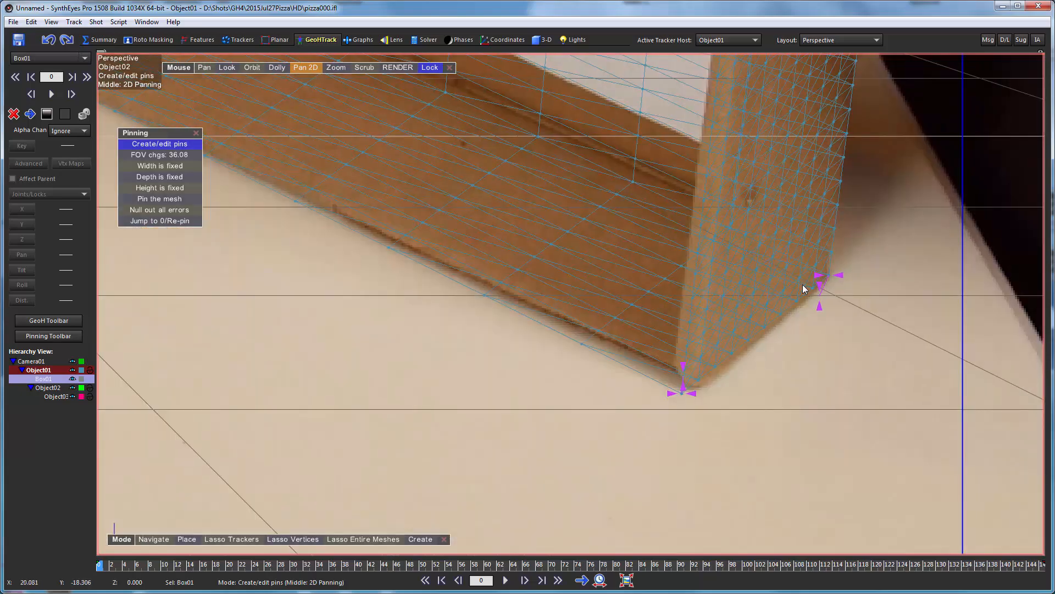
scroll(880, 178, "up", 5)
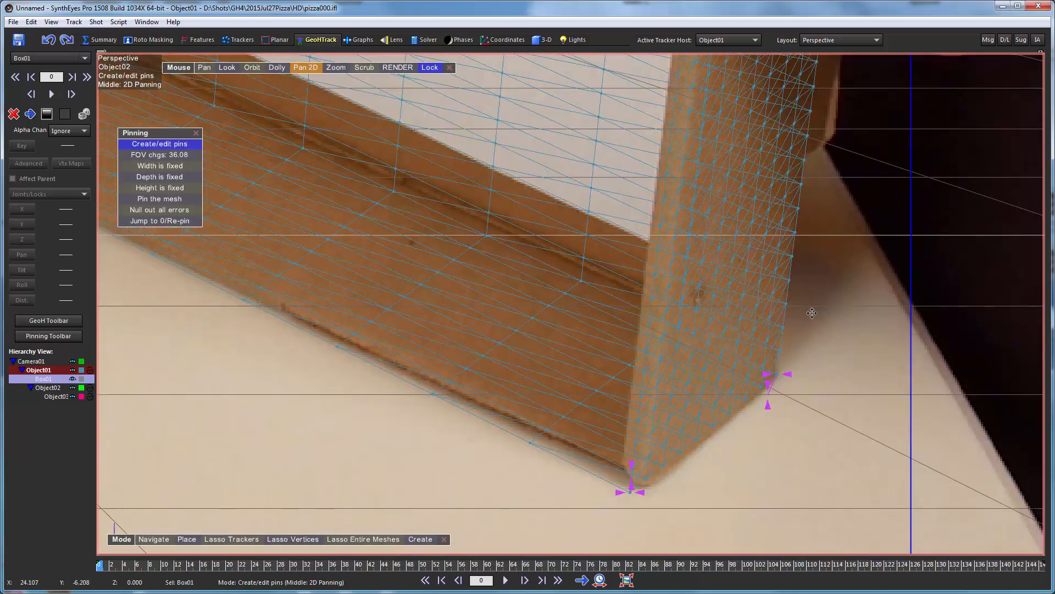
Step: Re-seat the two upper pins at the blue half's free end on the filmed box corners
scroll(852, 110, "down", 5)
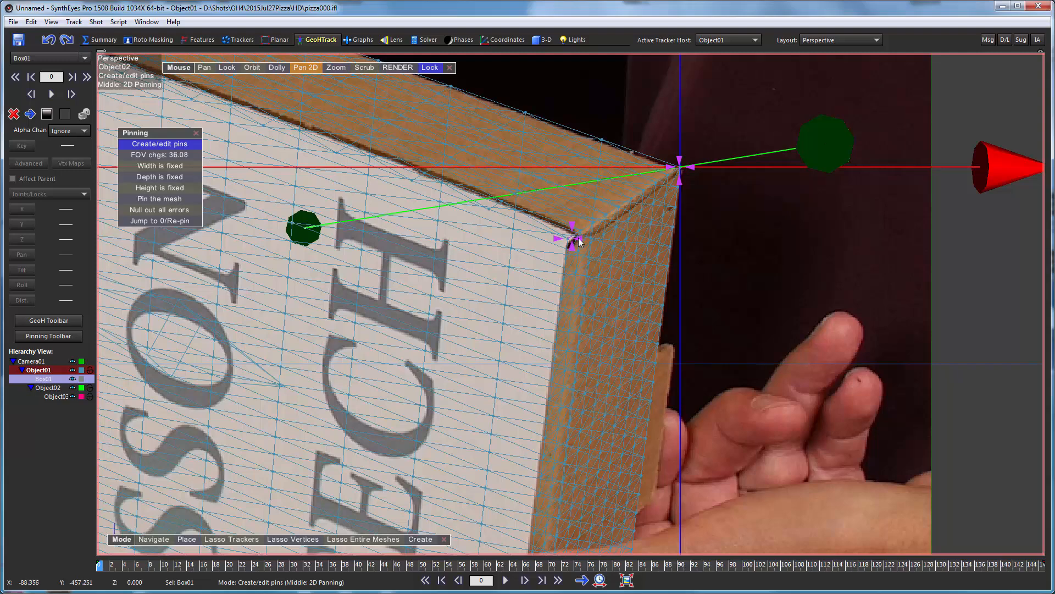
left_click_drag(579, 240, 586, 234)
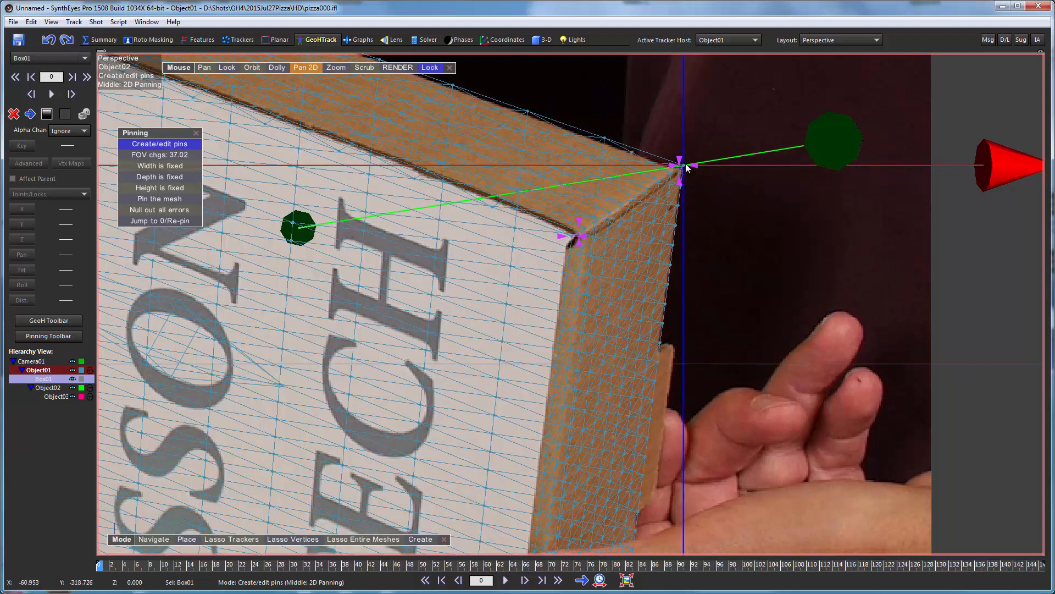
left_click_drag(679, 187, 682, 187)
scroll(489, 121, "up", 6)
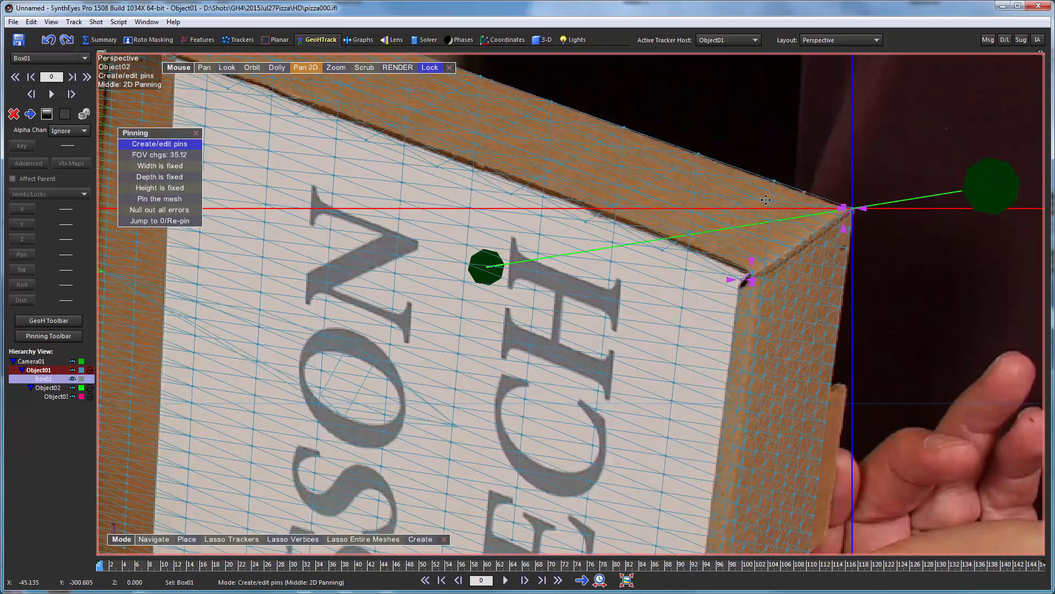
Step: Re-seat the pin on the blue half's back upper corner beside the hinge
scroll(387, 96, "down", 3)
middle_click_drag(492, 150, 679, 286)
scroll(479, 147, "up", 4)
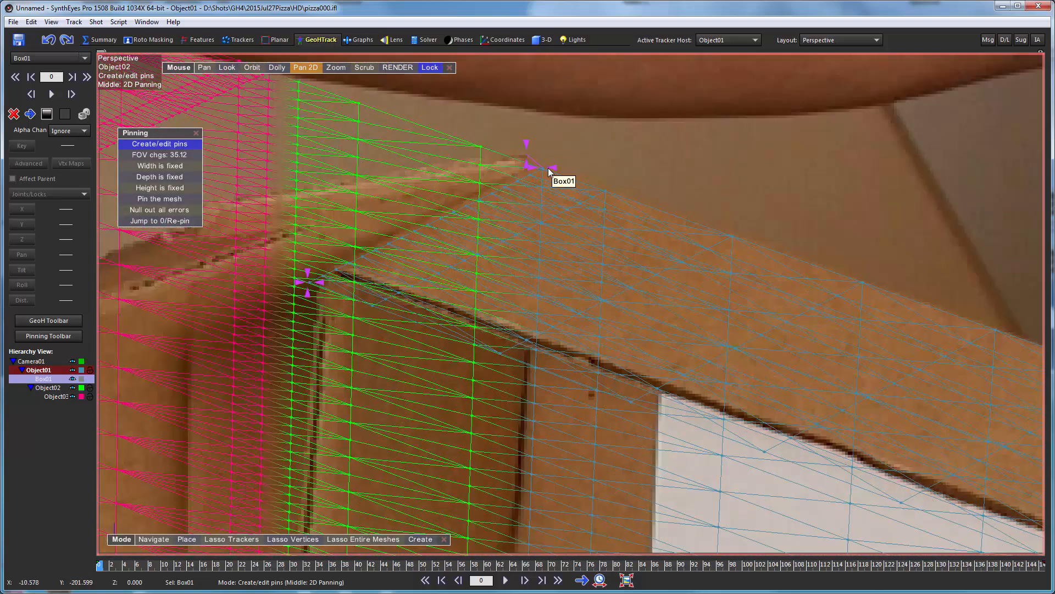
left_click_drag(543, 165, 540, 161)
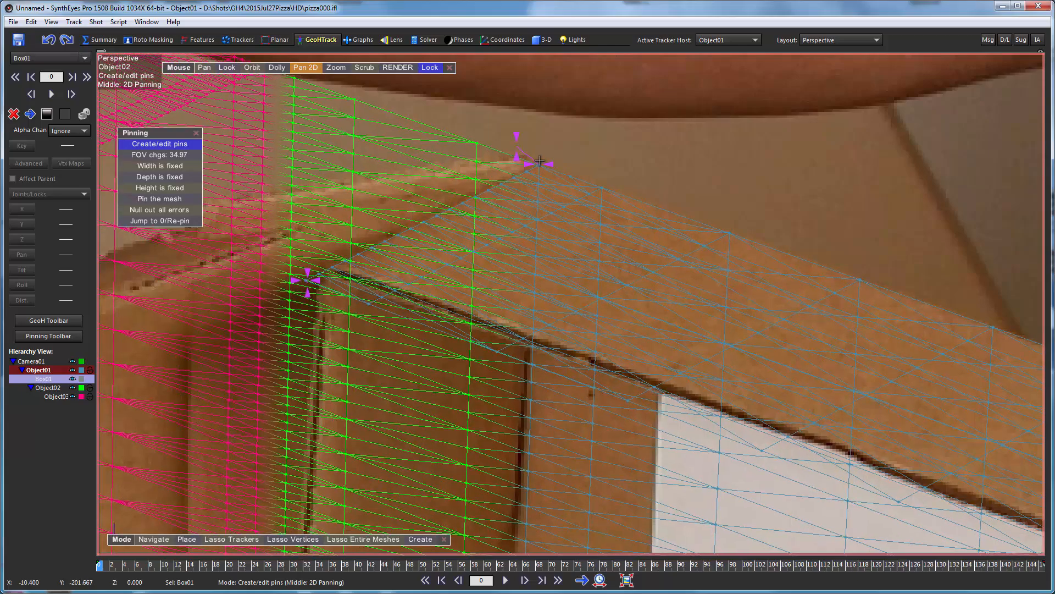
Step: Check the blue half's fit against the filmed box, null out all pin errors, and close the Pinning toolbar
scroll(617, 163, "down", 8)
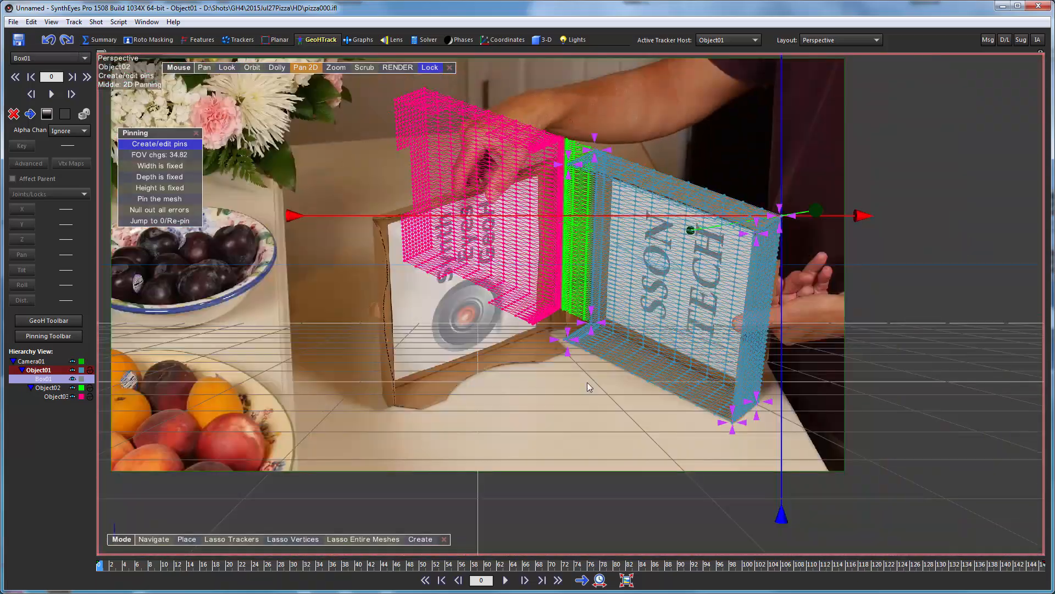
scroll(587, 381, "up", 7)
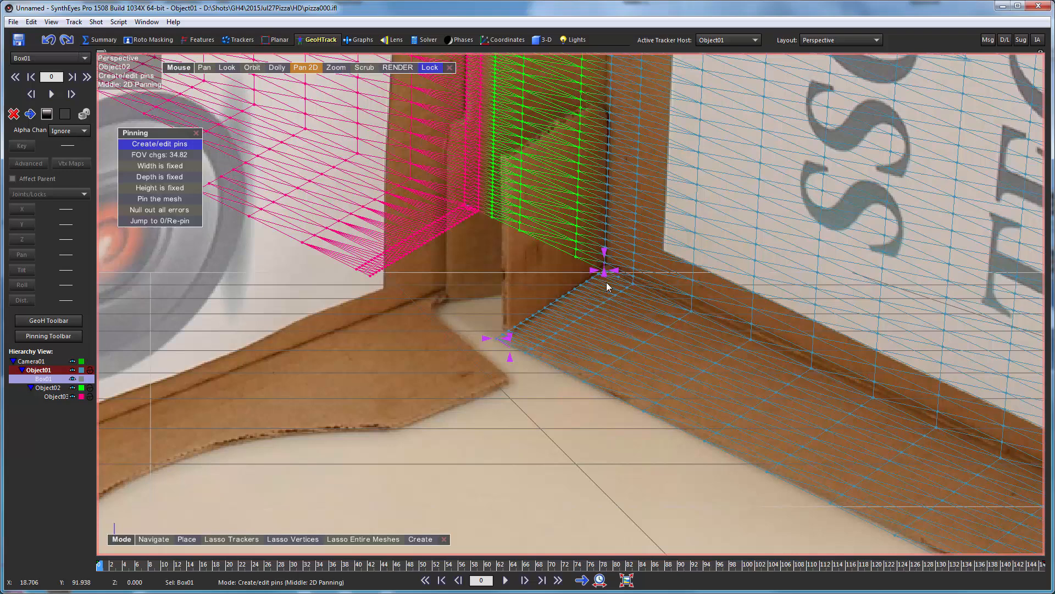
scroll(607, 277, "down", 3)
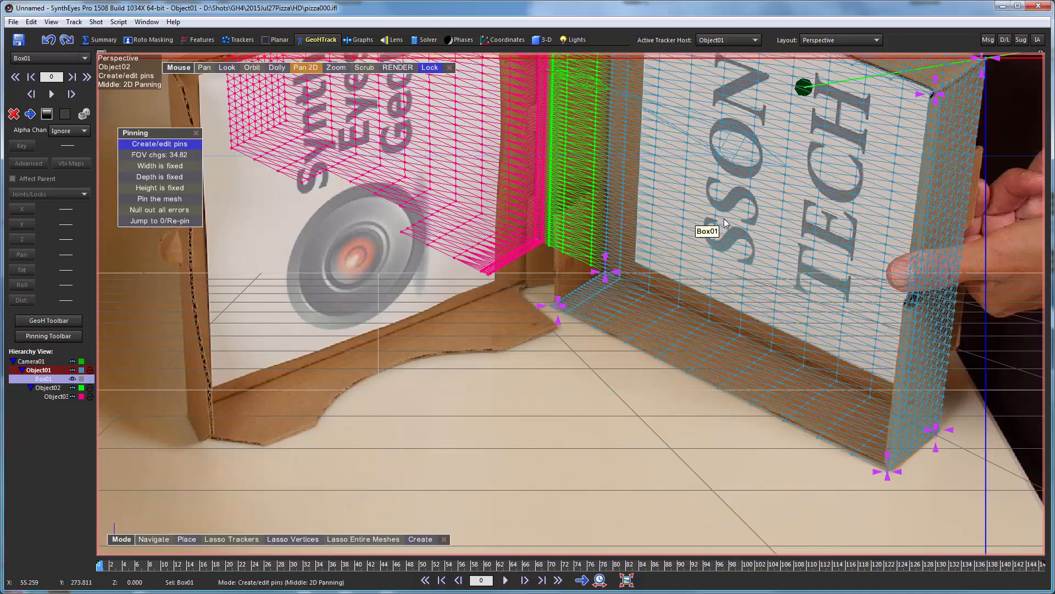
scroll(795, 192, "down", 2)
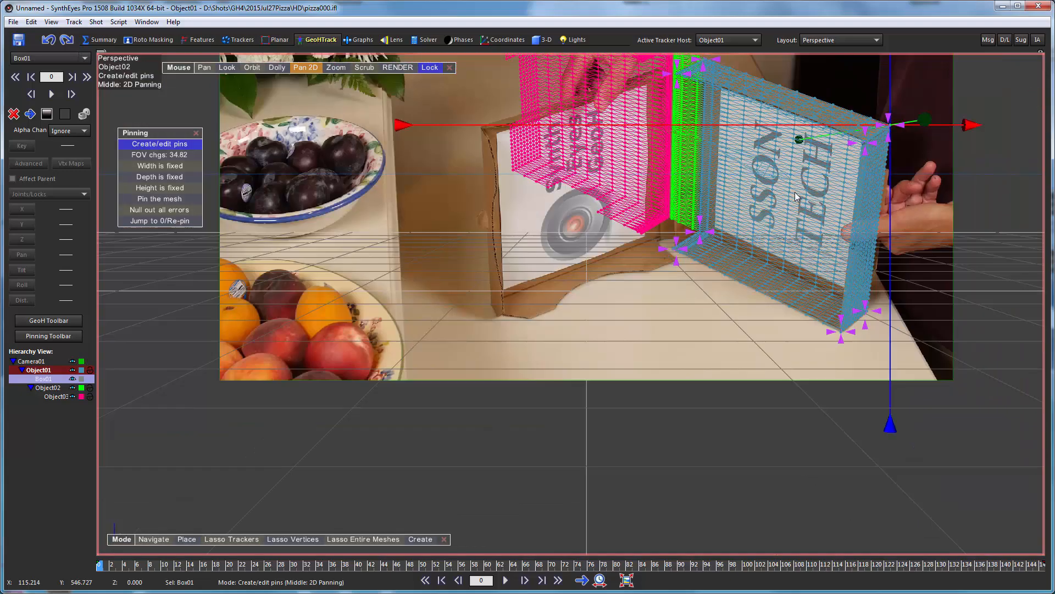
scroll(772, 209, "up", 2)
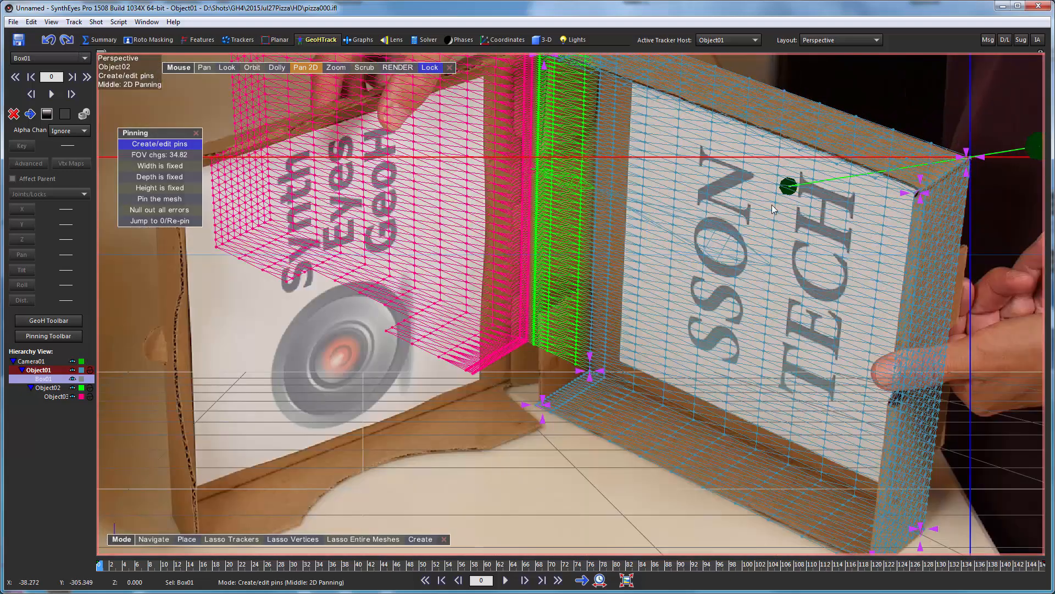
scroll(754, 221, "down", 1)
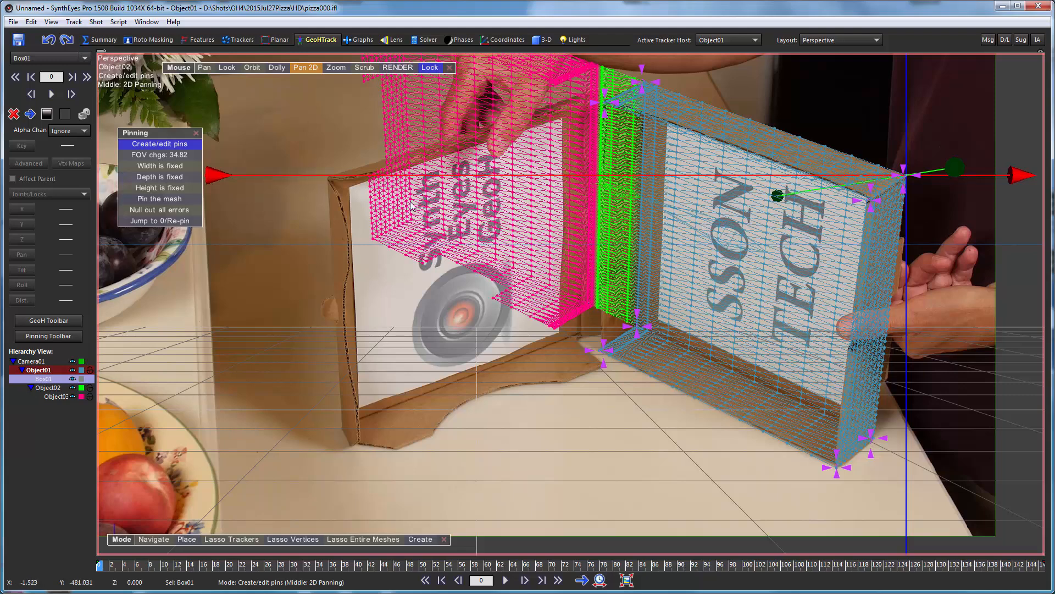
left_click(157, 210)
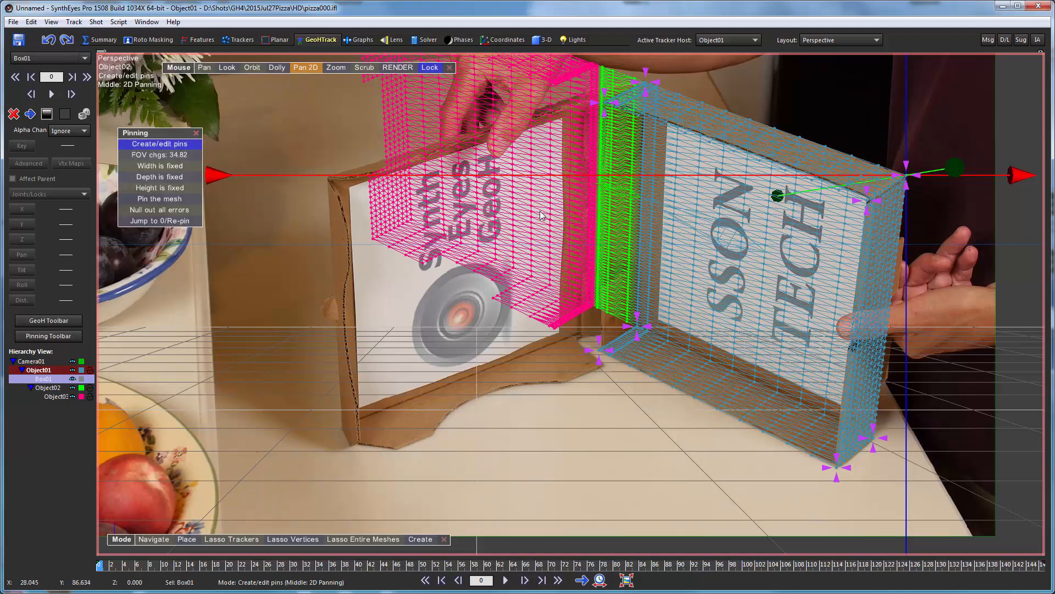
left_click(197, 134)
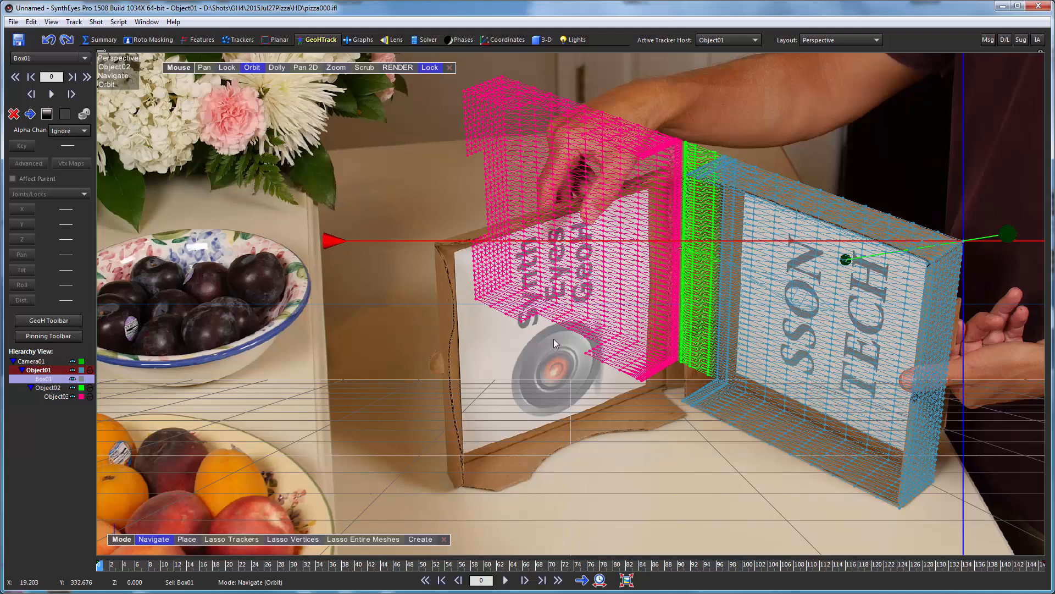
Step: Select Object02 and set its Pan to -61.750 at frame 0, swinging the hinge and far half onto the filmed box
left_click(51, 387)
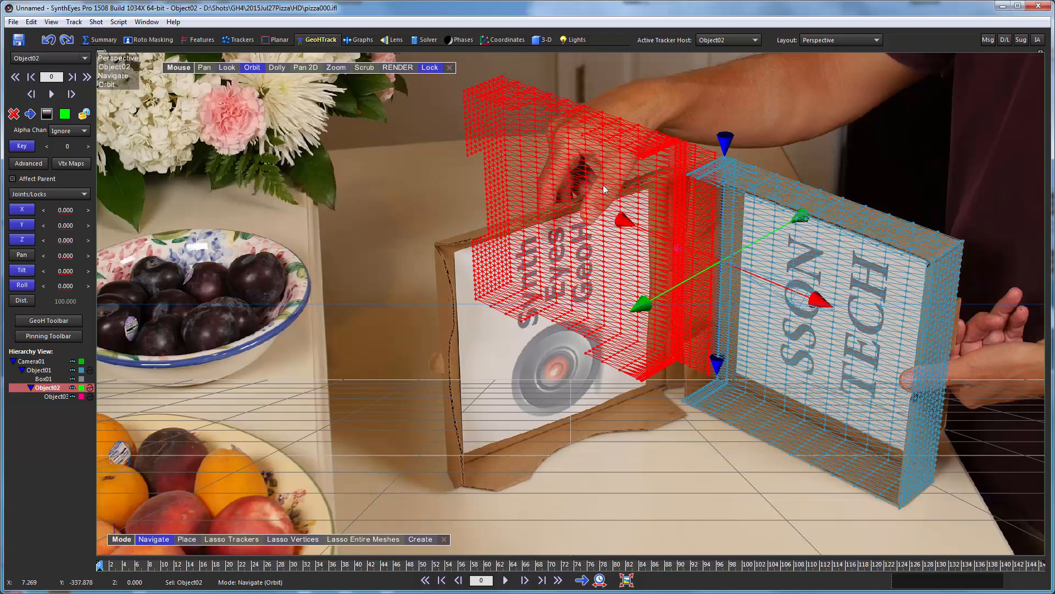
scroll(777, 302, "down", 2)
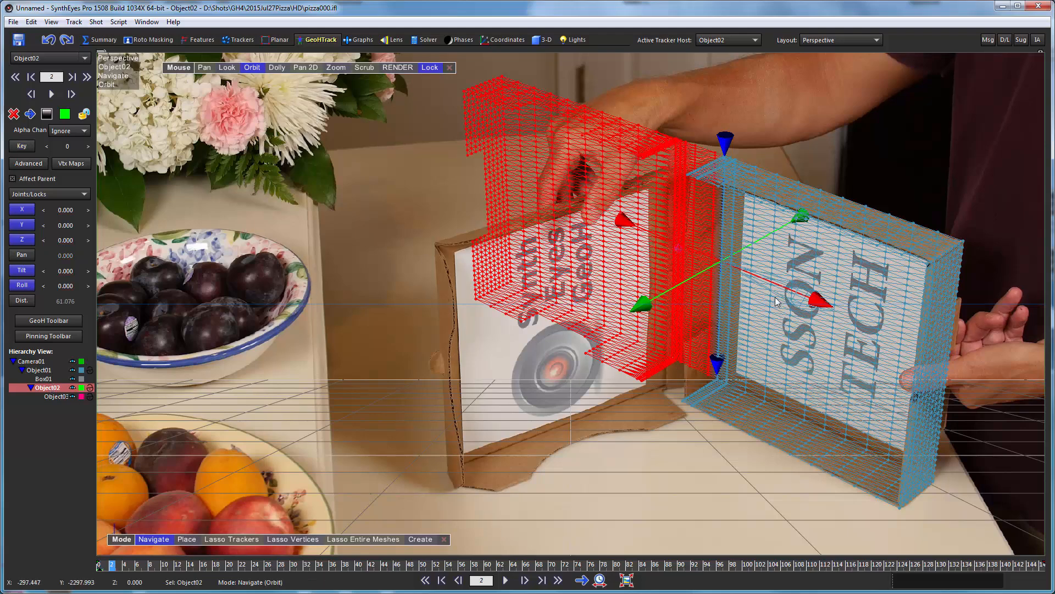
scroll(777, 302, "up", 2)
scroll(776, 301, "up", 8, "ctrl")
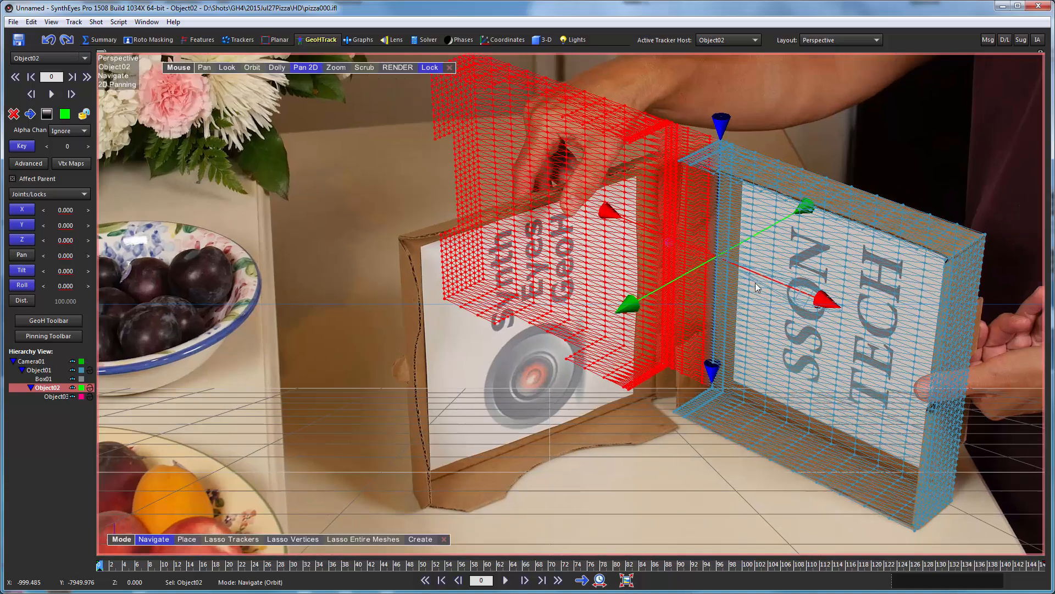
middle_click_drag(680, 198, 669, 322)
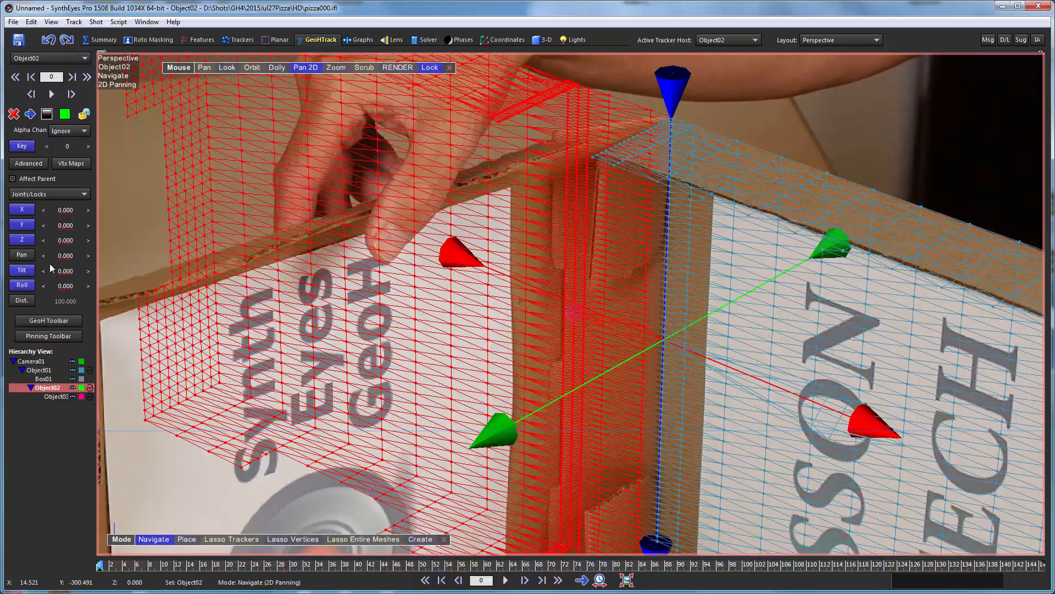
left_click_drag(64, 261, 46, 260)
left_click_drag(996, 326, 967, 318)
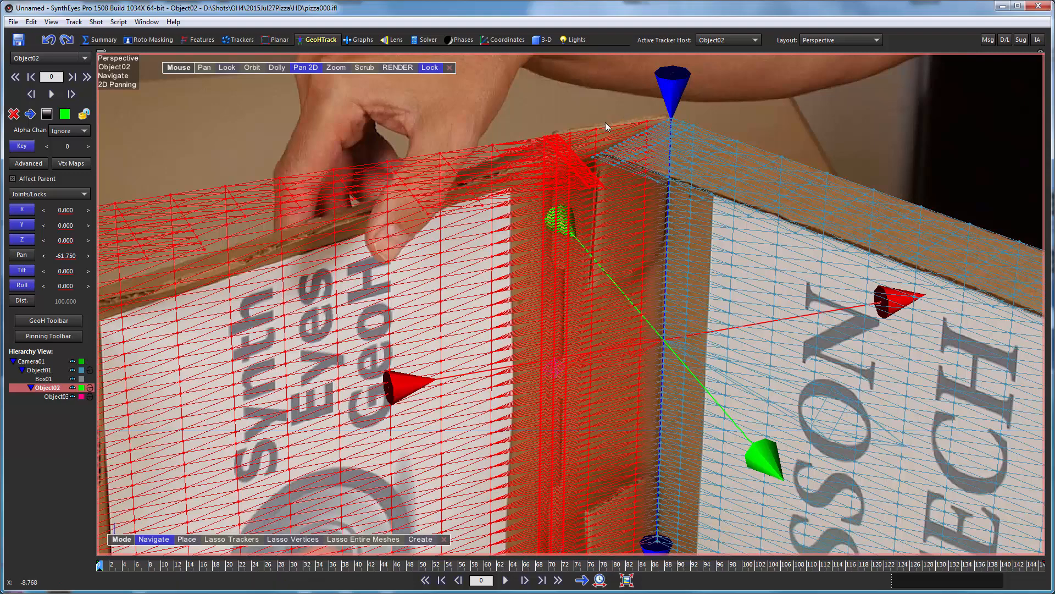
scroll(618, 98, "up", 5)
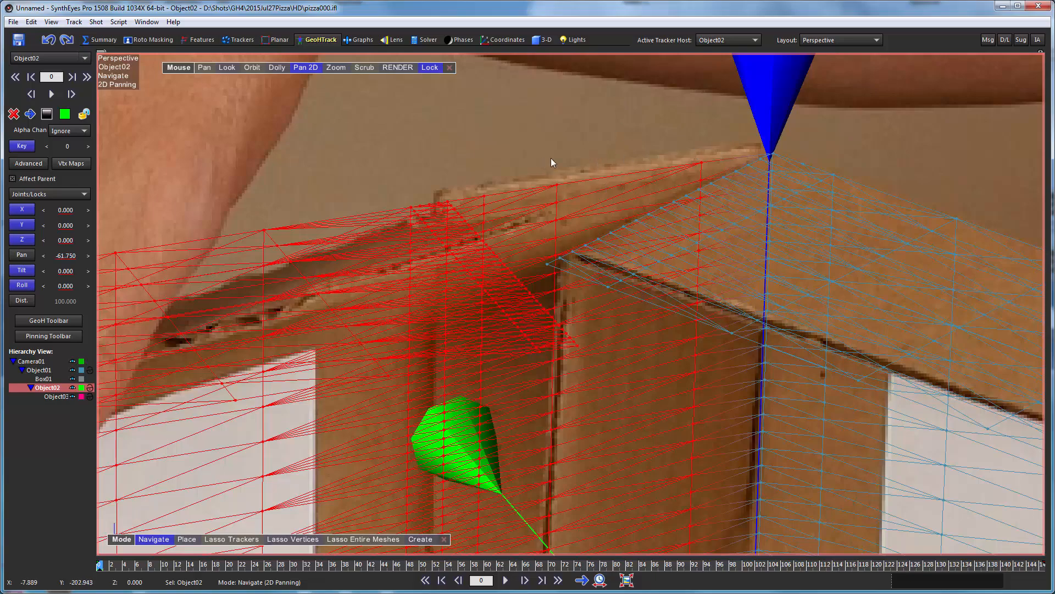
scroll(582, 249, "down", 8)
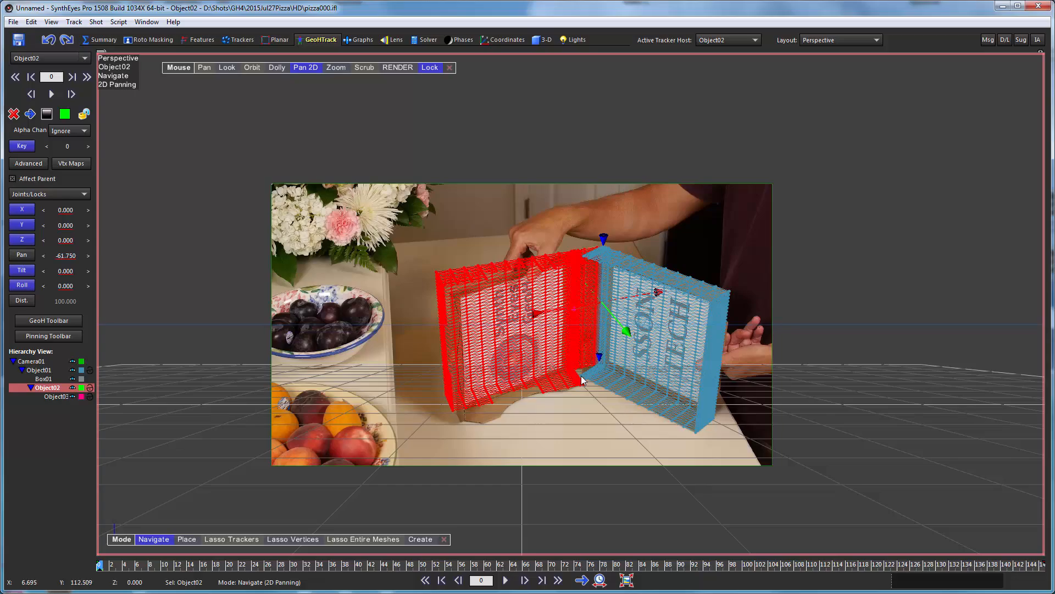
Step: Examine how the hinge and far half fit the filmed box along the hinge gap, flaps and upper corners at frame 0
scroll(582, 379, "up", 8)
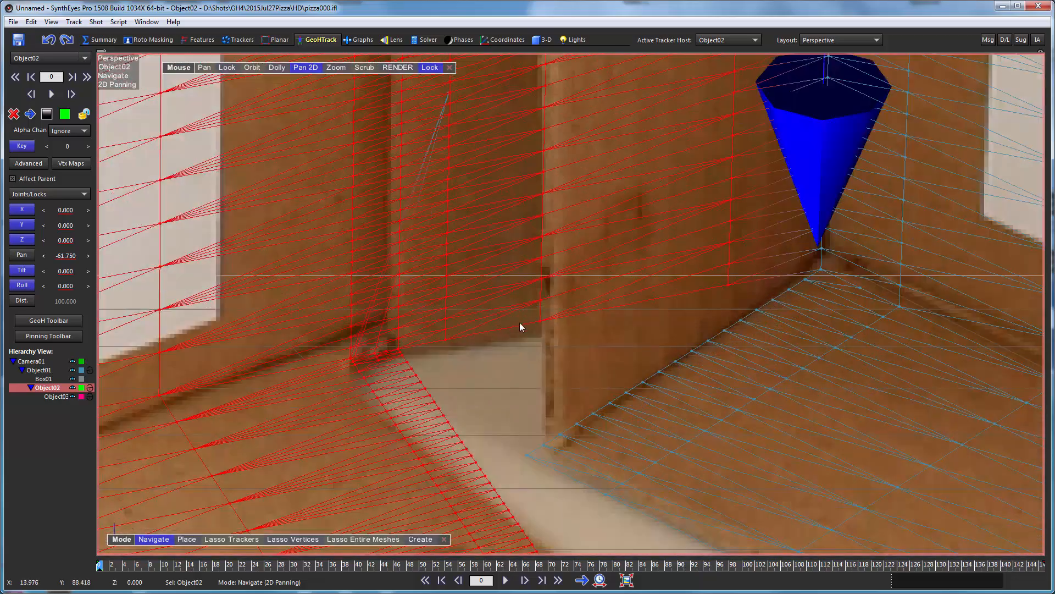
scroll(401, 344, "down", 6)
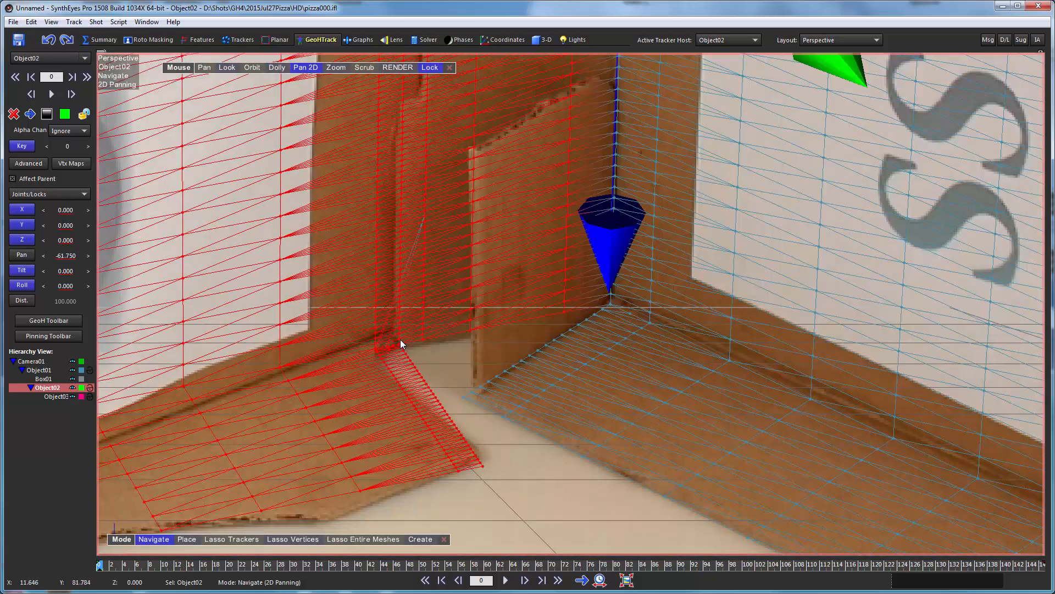
scroll(415, 324, "up", 3)
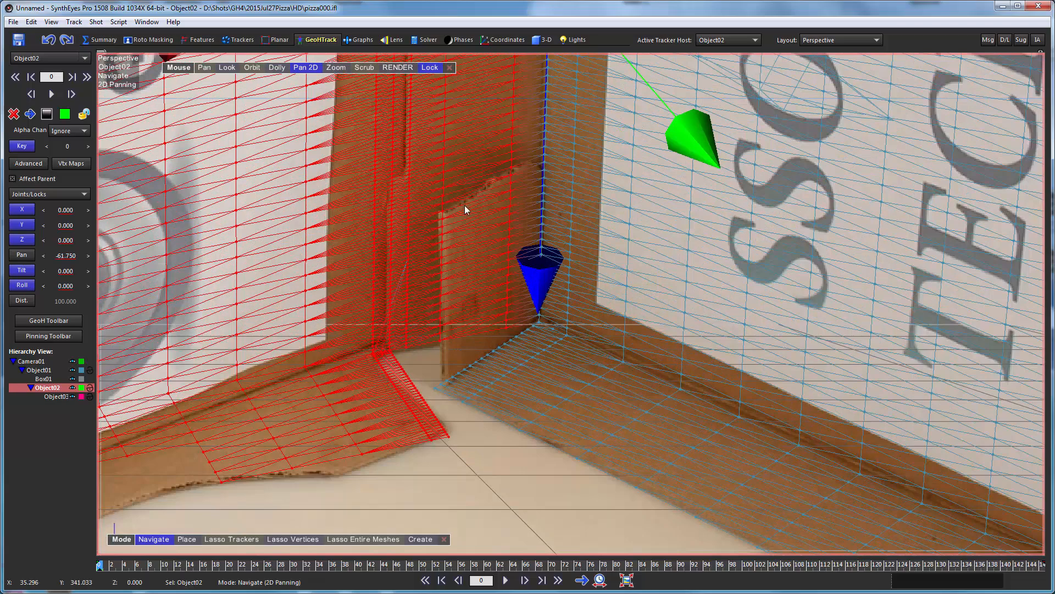
scroll(467, 210, "up", 5)
scroll(467, 211, "down", 4)
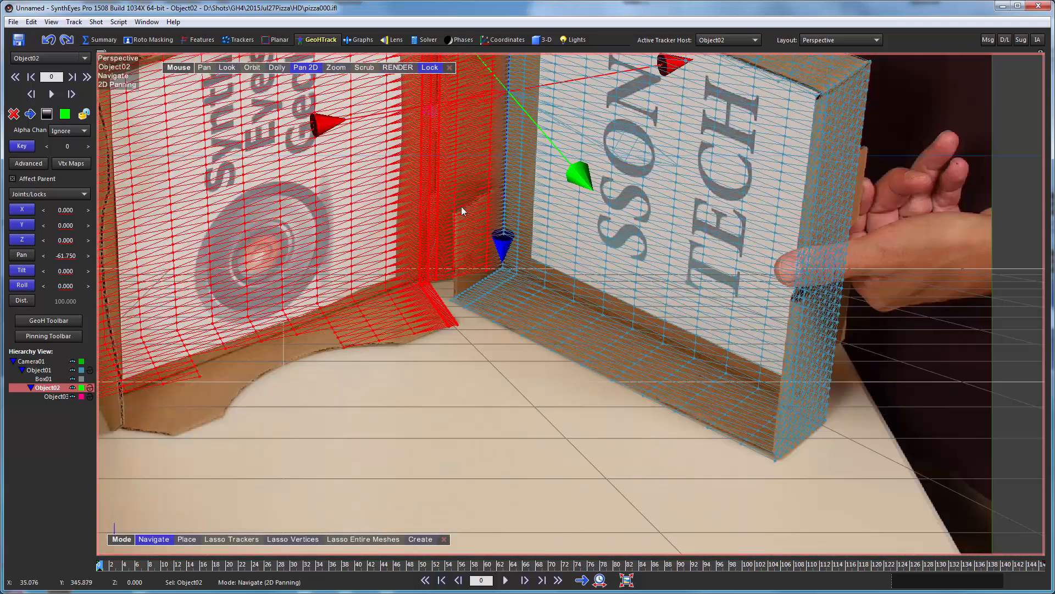
scroll(461, 206, "down", 3)
scroll(456, 197, "up", 5)
middle_click_drag(438, 148, 722, 259)
scroll(372, 109, "down", 3)
scroll(373, 114, "down", 3)
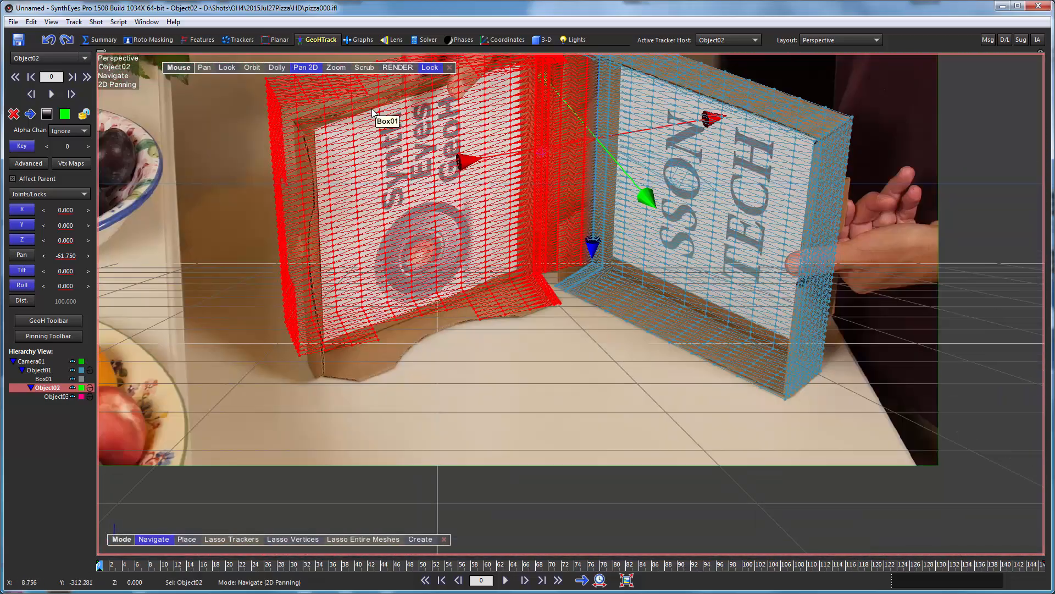
scroll(467, 232, "down", 2)
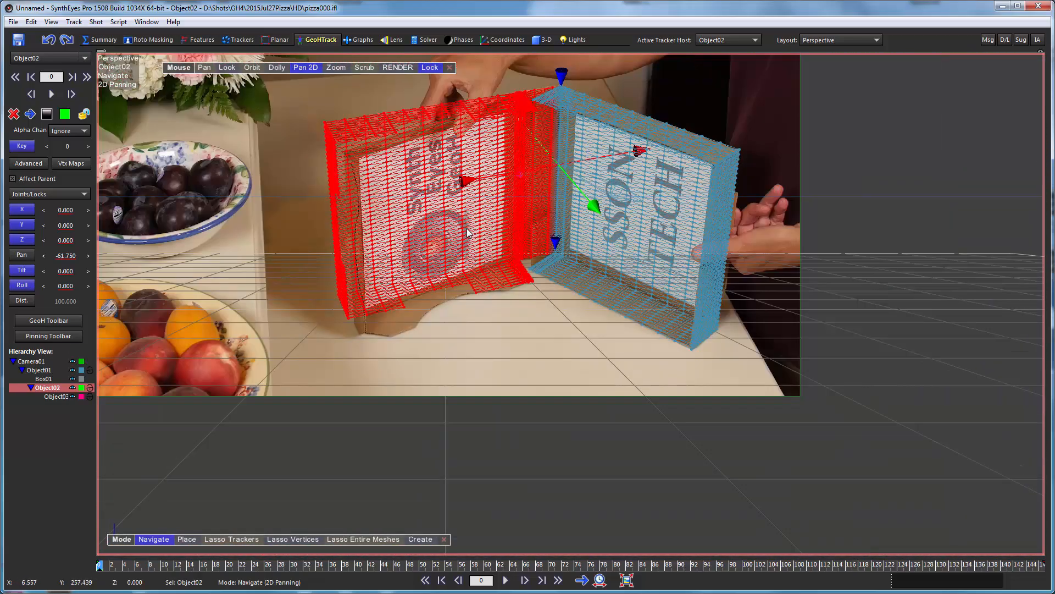
middle_click_drag(274, 118, 352, 166)
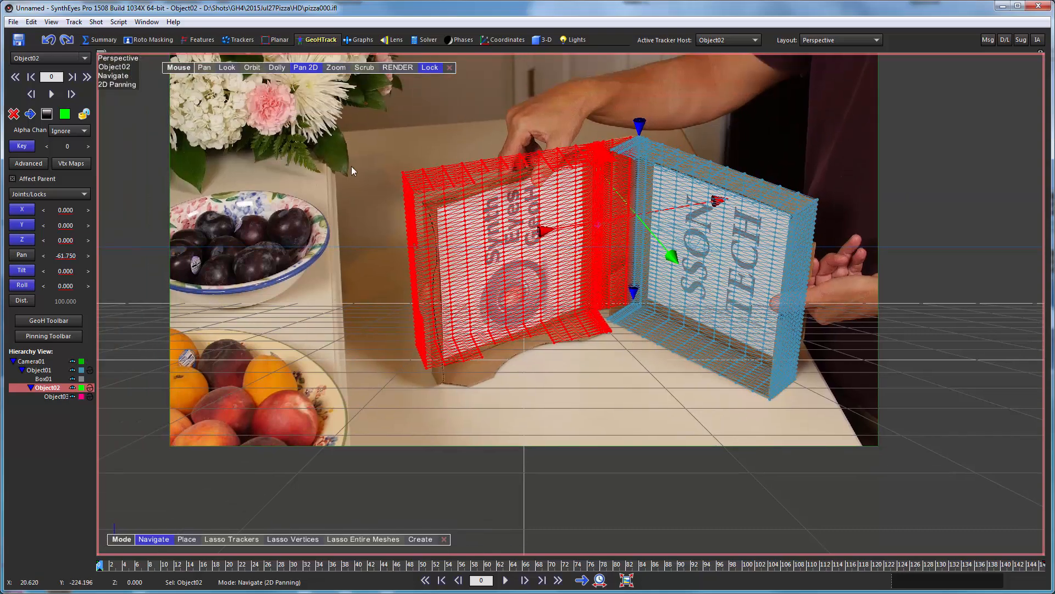
Step: Select Object03 and set its Pan to -14.750 at frame 0, swinging the far half onto the filmed box corner
scroll(407, 191, "up", 4)
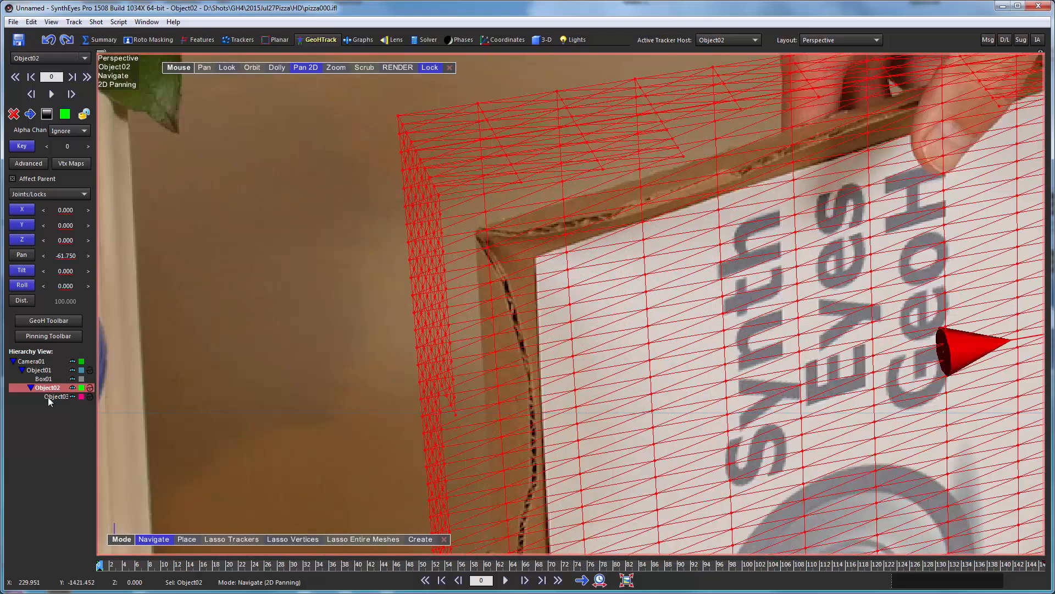
left_click(48, 397)
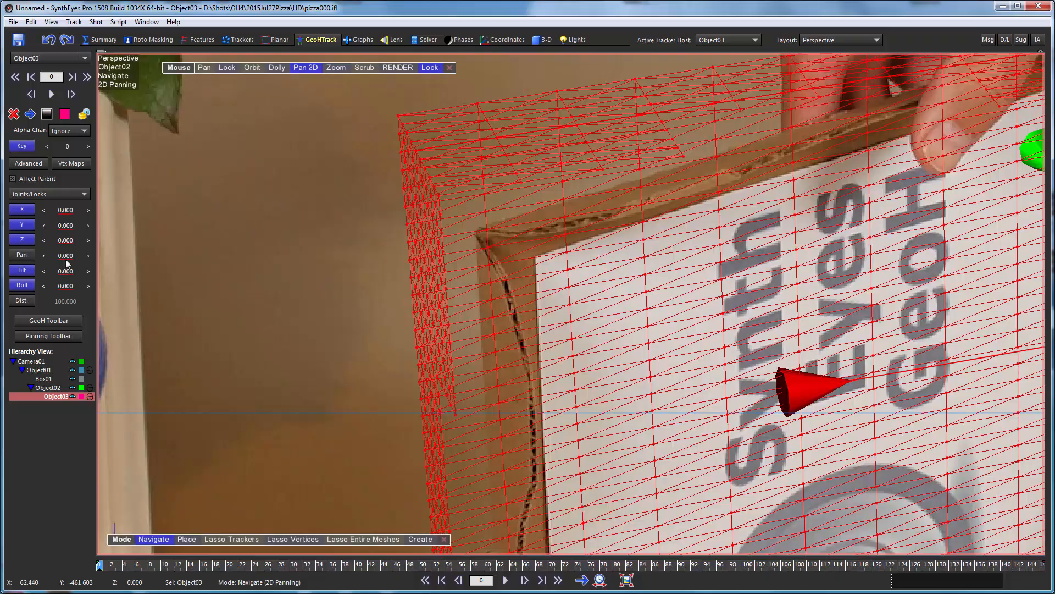
left_click_drag(65, 257, 20, 254)
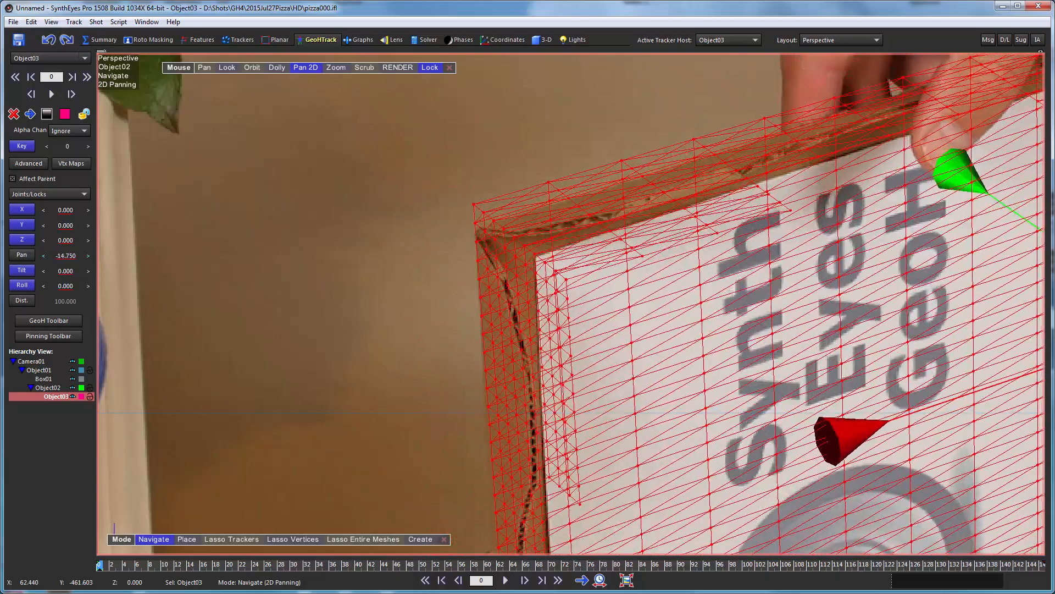
scroll(663, 442, "down", 6)
left_click_drag(692, 503, 483, 359)
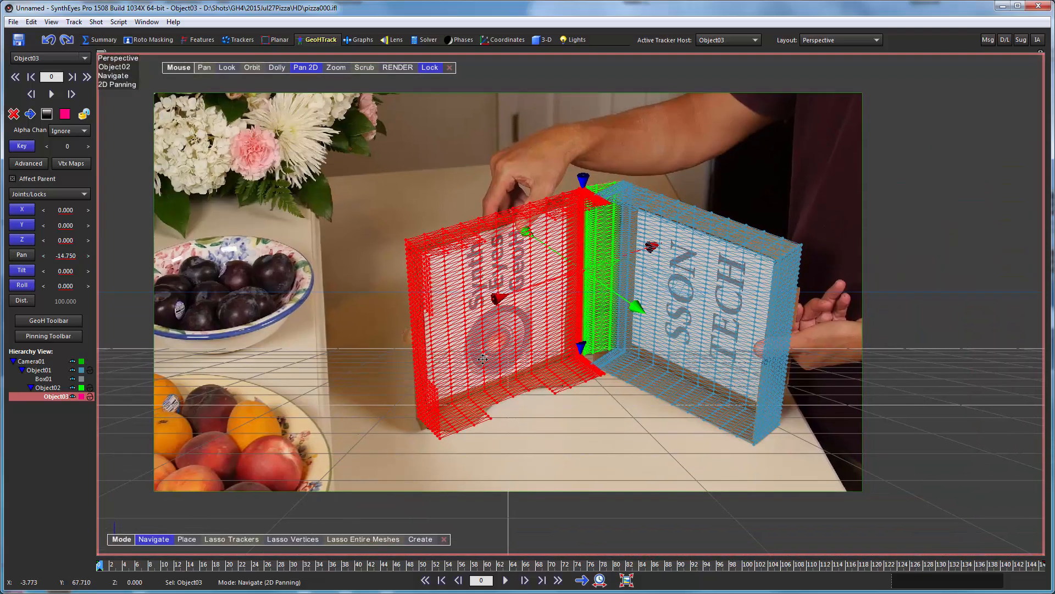
Step: Turn off 2D panning and track the hierarchical box rig through the shot from frame 0 to frame 146
scroll(688, 495, "up", 5)
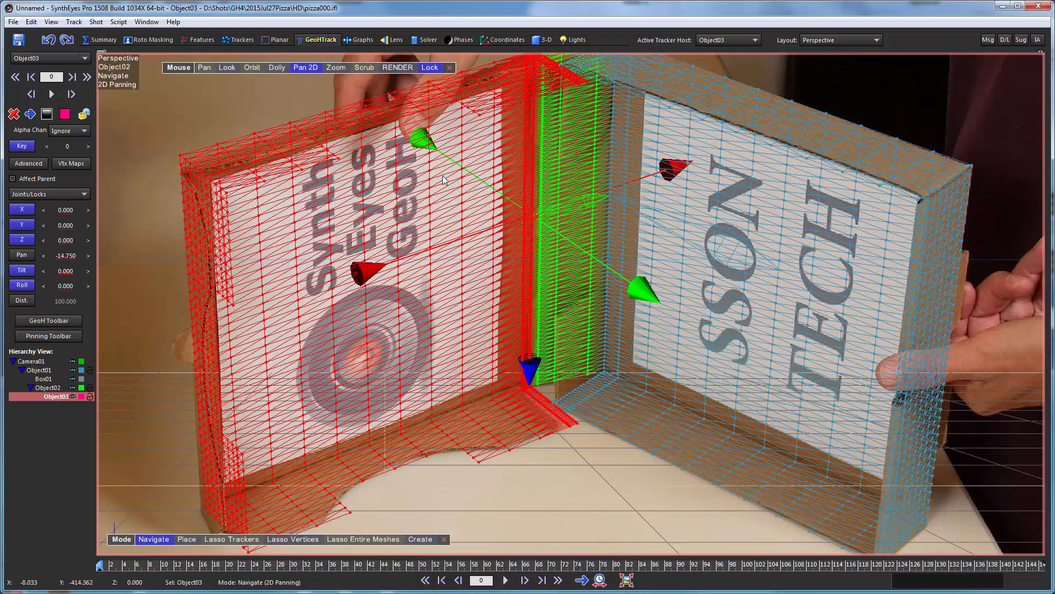
left_click(306, 67)
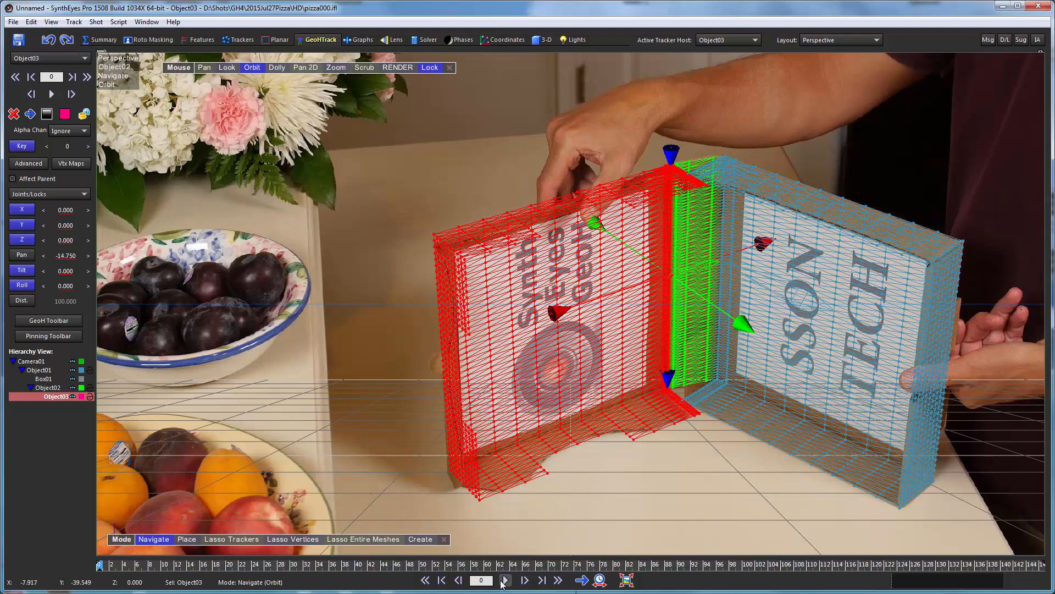
left_click(505, 581)
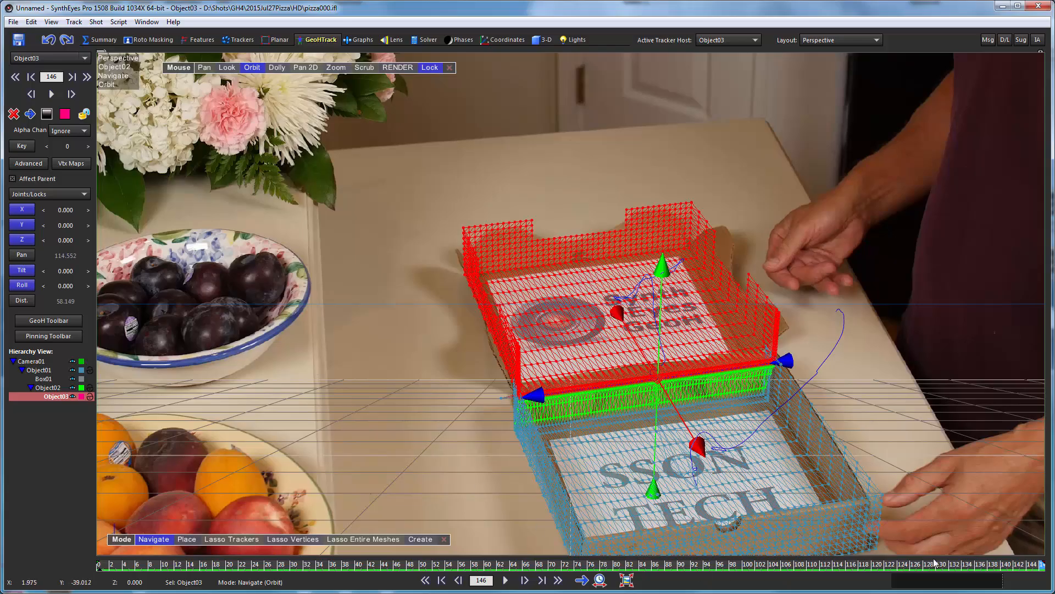
Step: Review the tracked shot by scrubbing back to frame 0 and replaying it to frame 67
left_click_drag(1024, 566, 681, 533)
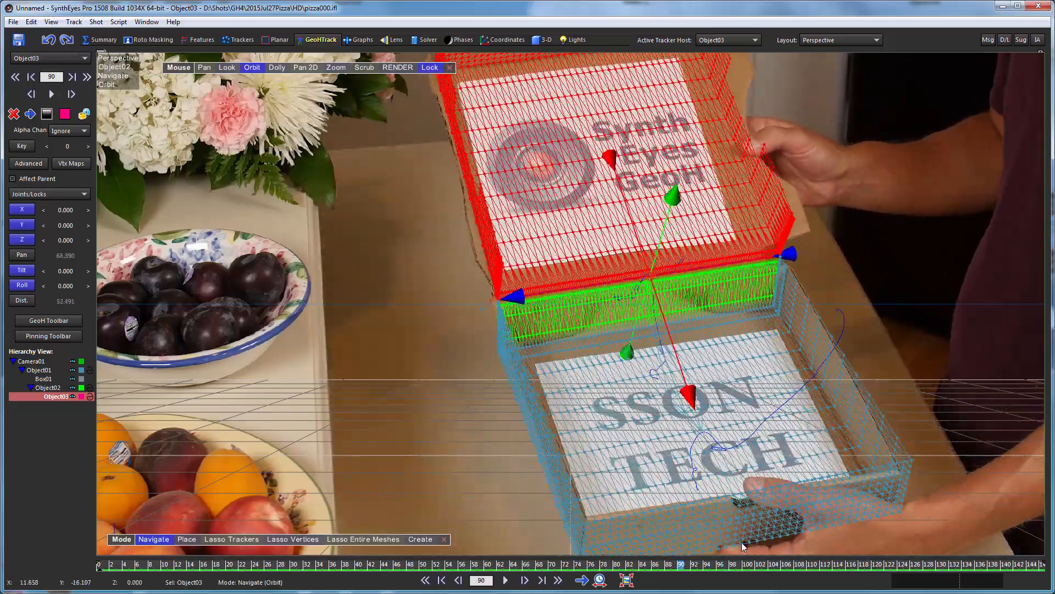
left_click_drag(806, 566, 100, 565)
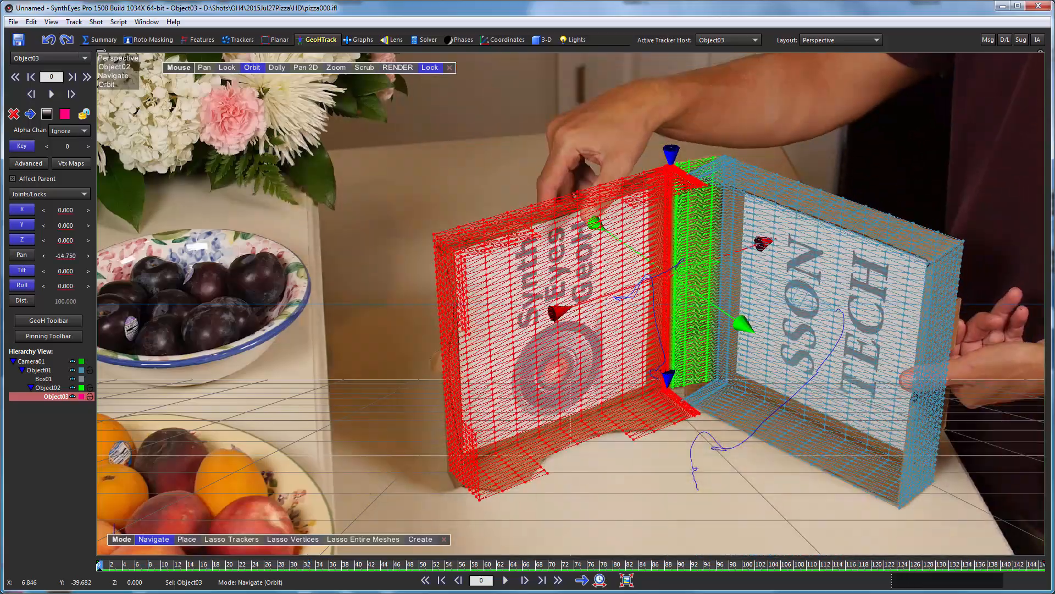
left_click(505, 580)
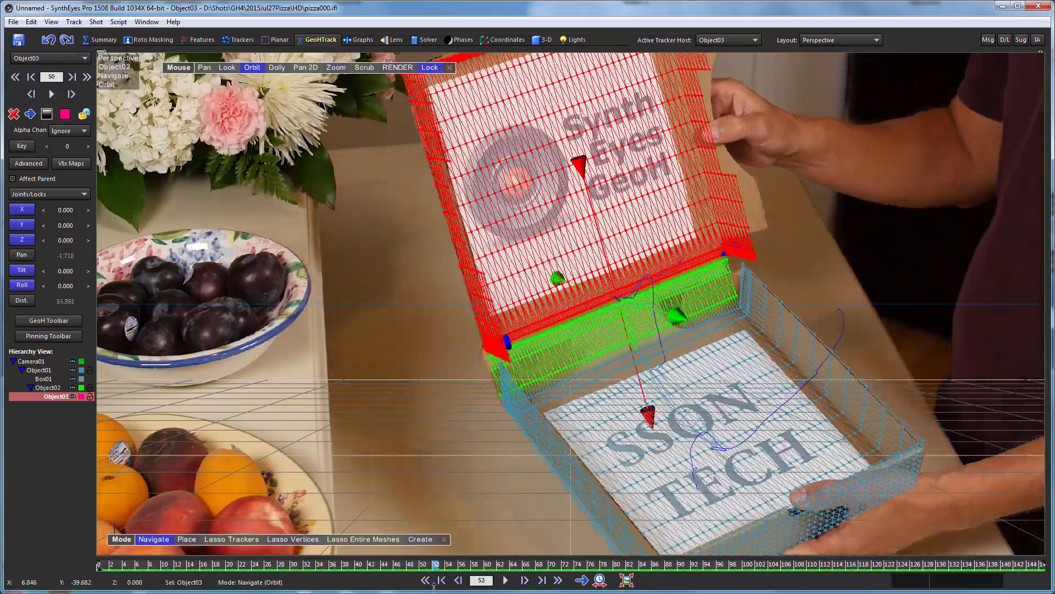
left_click(511, 582)
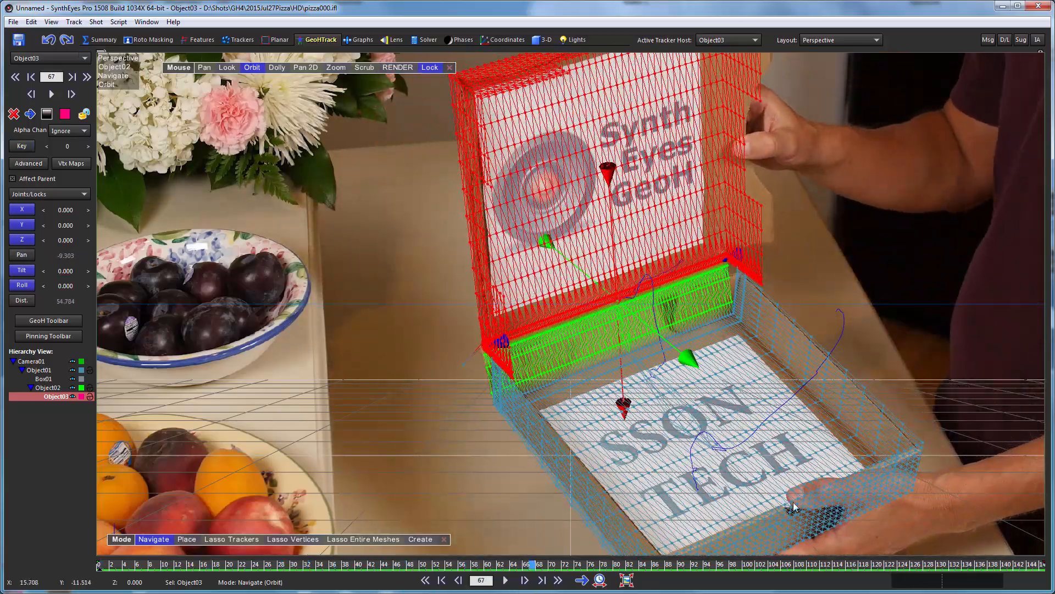
Step: Open the graph editor, expand Object01, and display its Joint Variables curves instead of the Solved Velocity curves
left_click(361, 41)
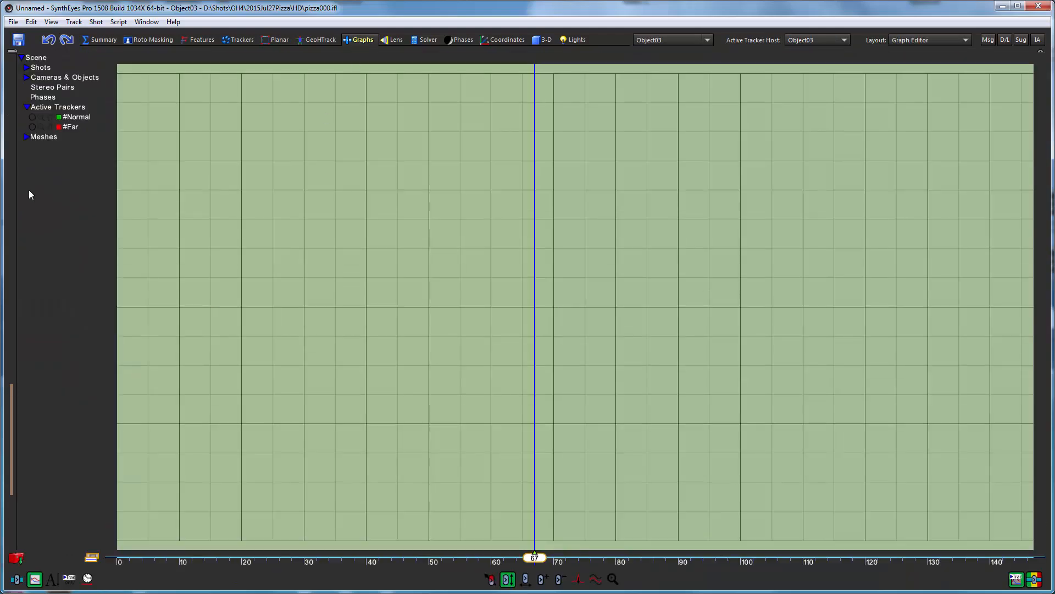
left_click(27, 77)
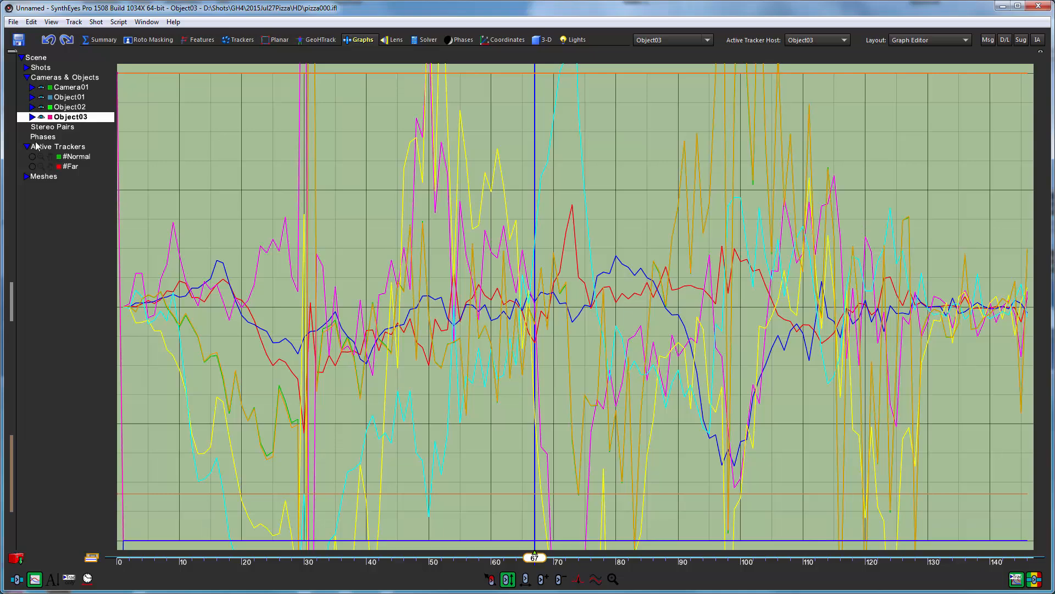
left_click(32, 97)
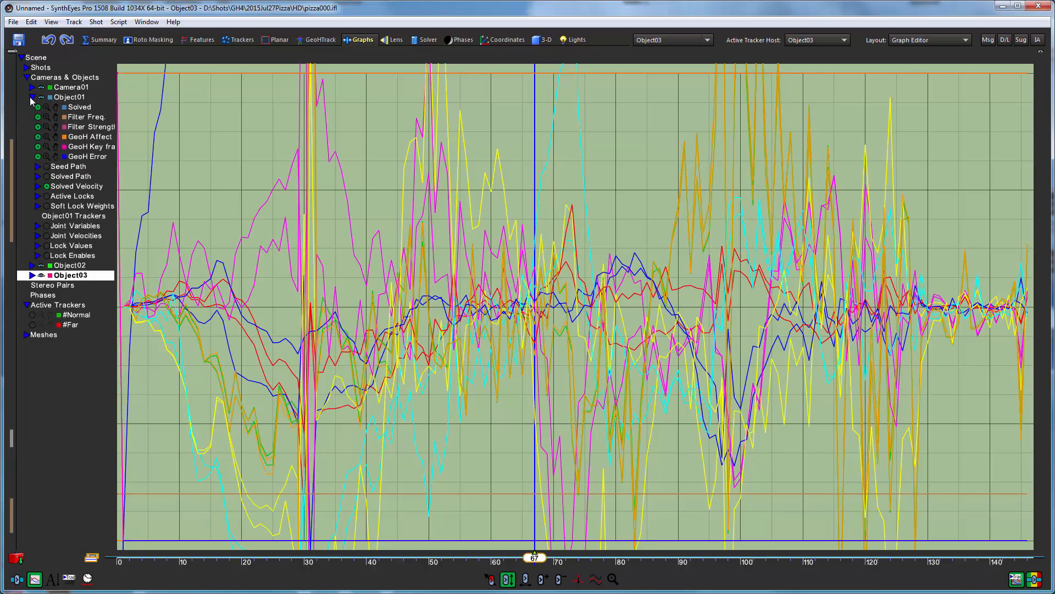
left_click(46, 186)
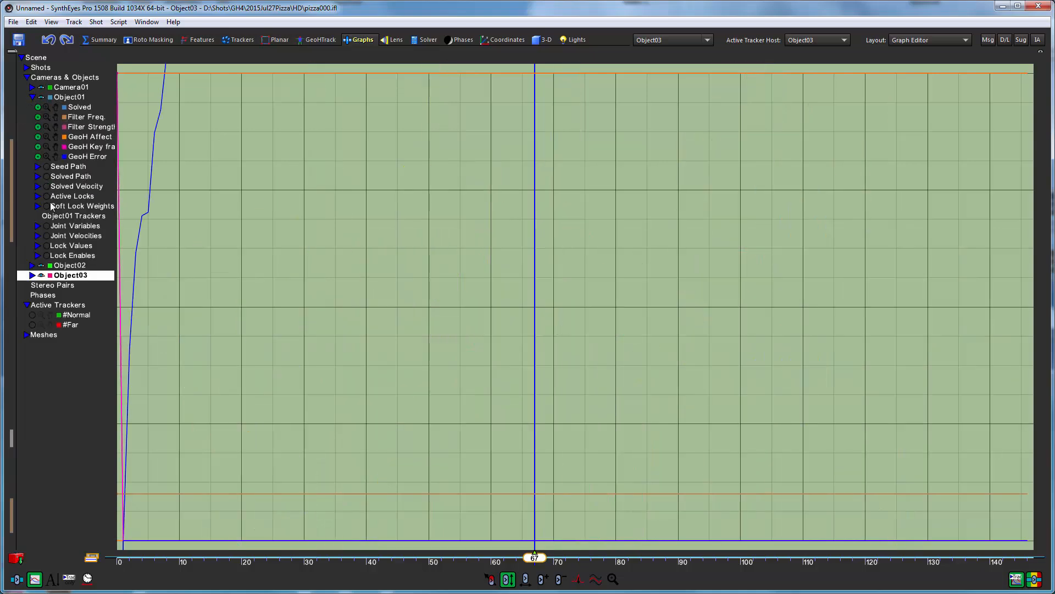
left_click(47, 226)
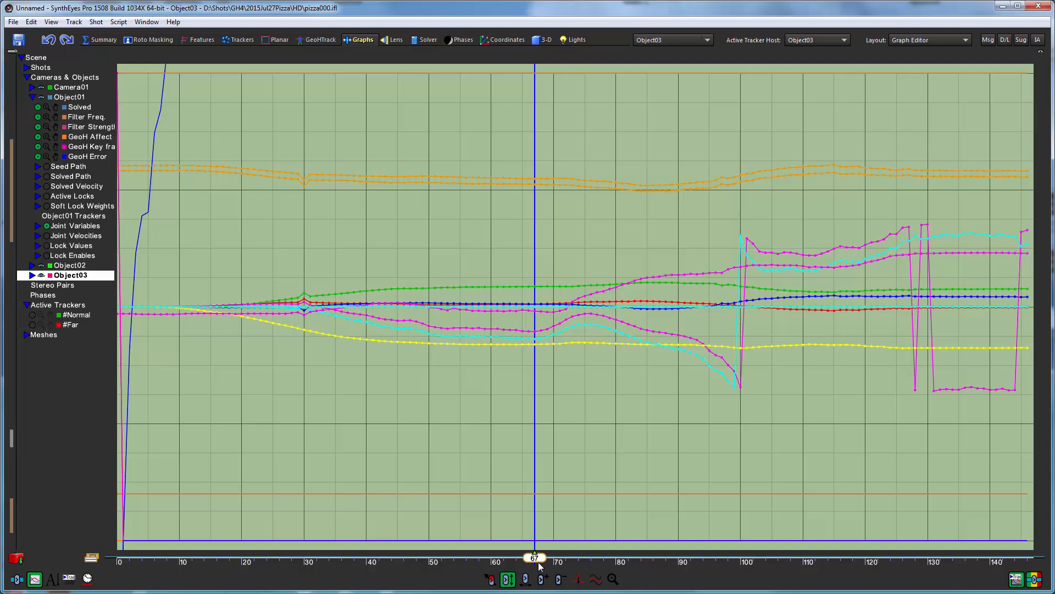
Step: Go to frame 30 and deglitch the spikes in Object01's joint variable curves there
left_click_drag(536, 558, 366, 558)
left_click_drag(472, 567, 306, 567)
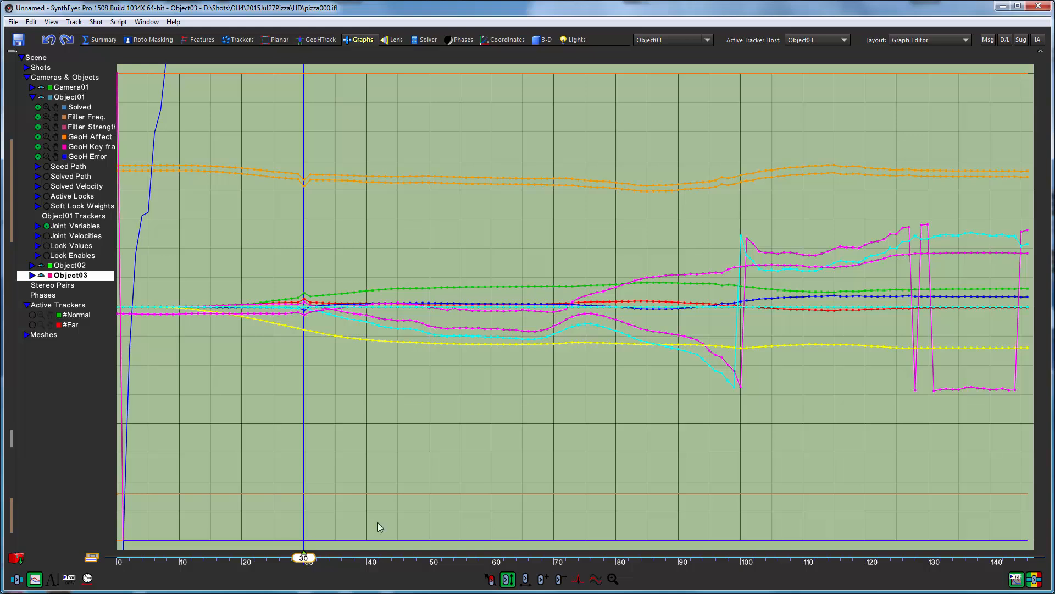
left_click(578, 580)
left_click(306, 292)
left_click(303, 310)
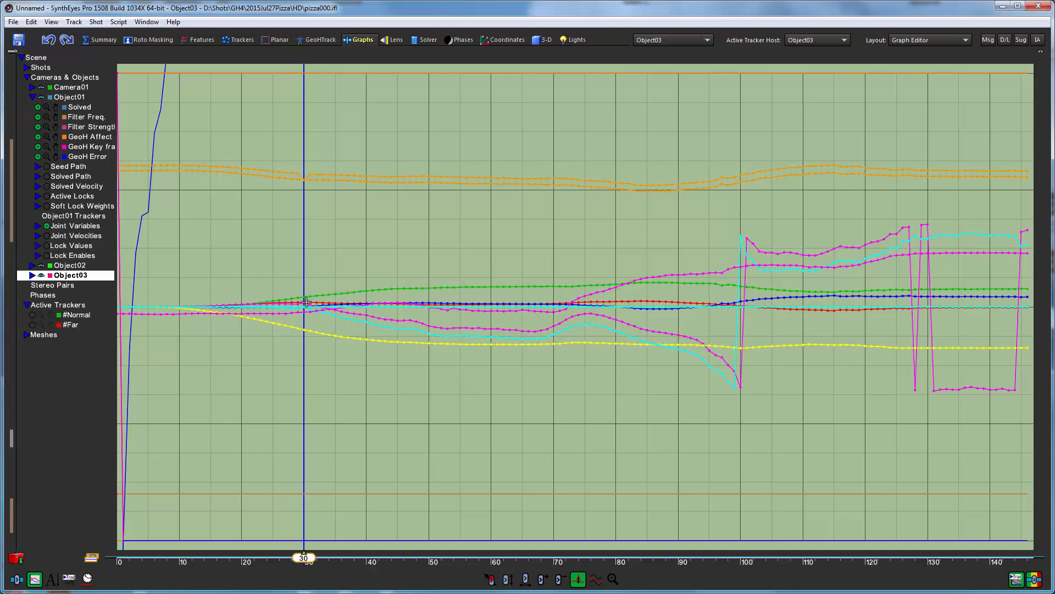
Step: Show only Object01's individual joint curves around frame 30, hiding its Solved, Filter and GeoH curves, and go to frame 26
right_click_drag(306, 302, 398, 501)
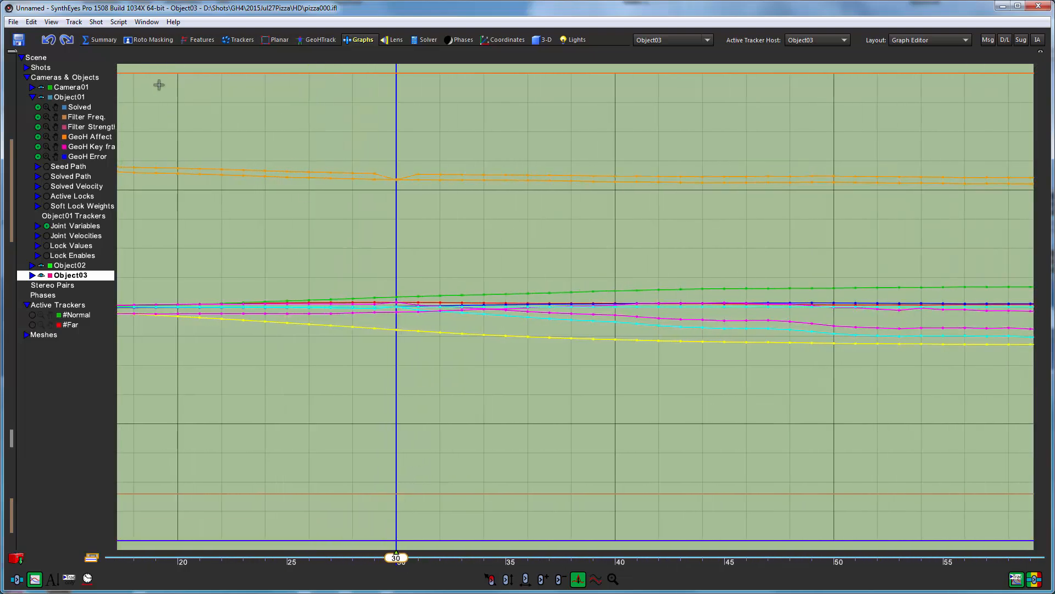
left_click(37, 226)
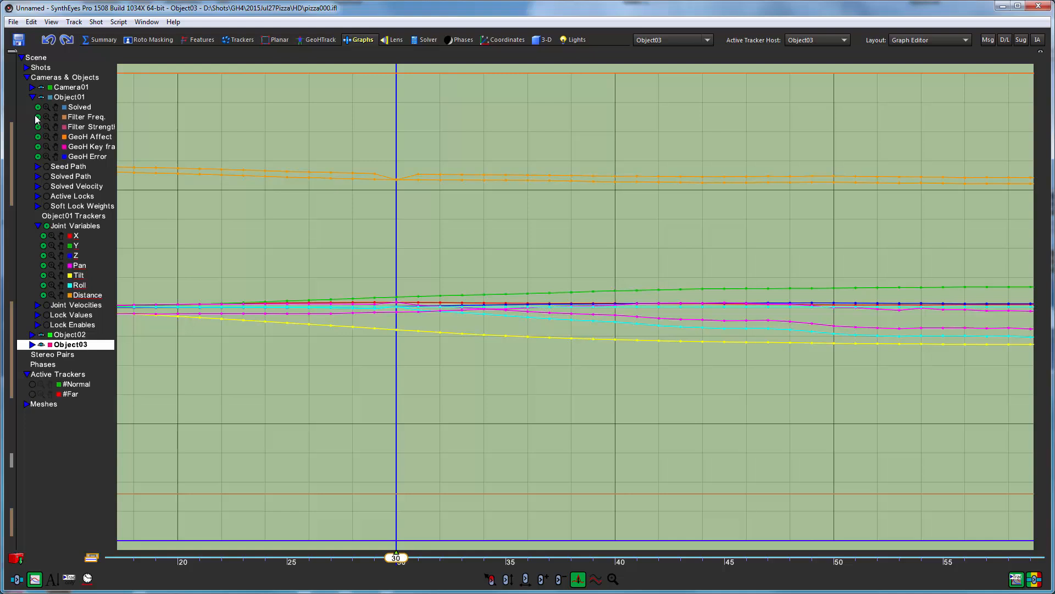
left_click_drag(38, 108, 35, 156)
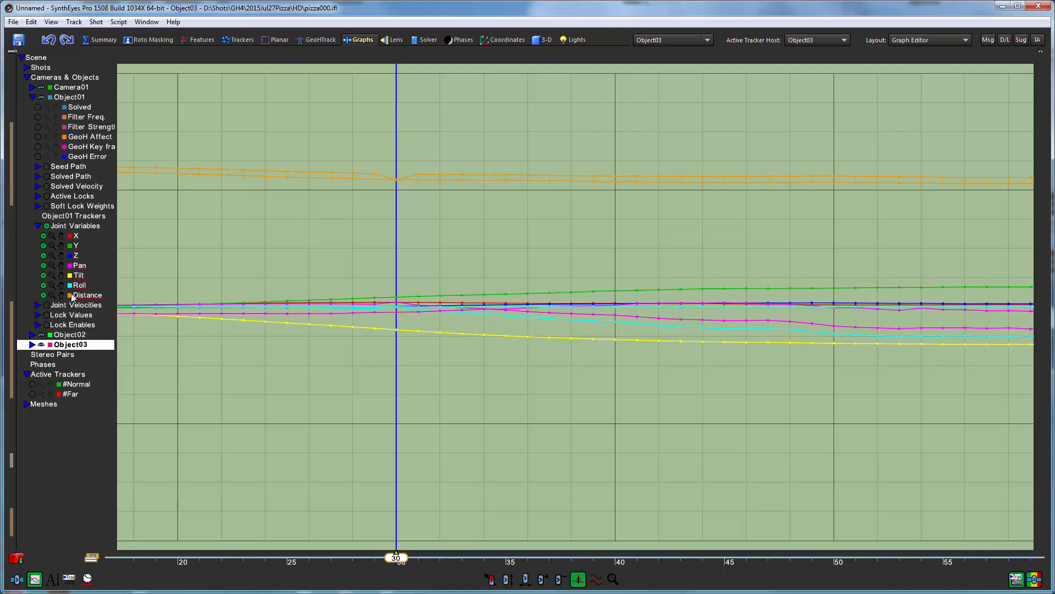
left_click(64, 98)
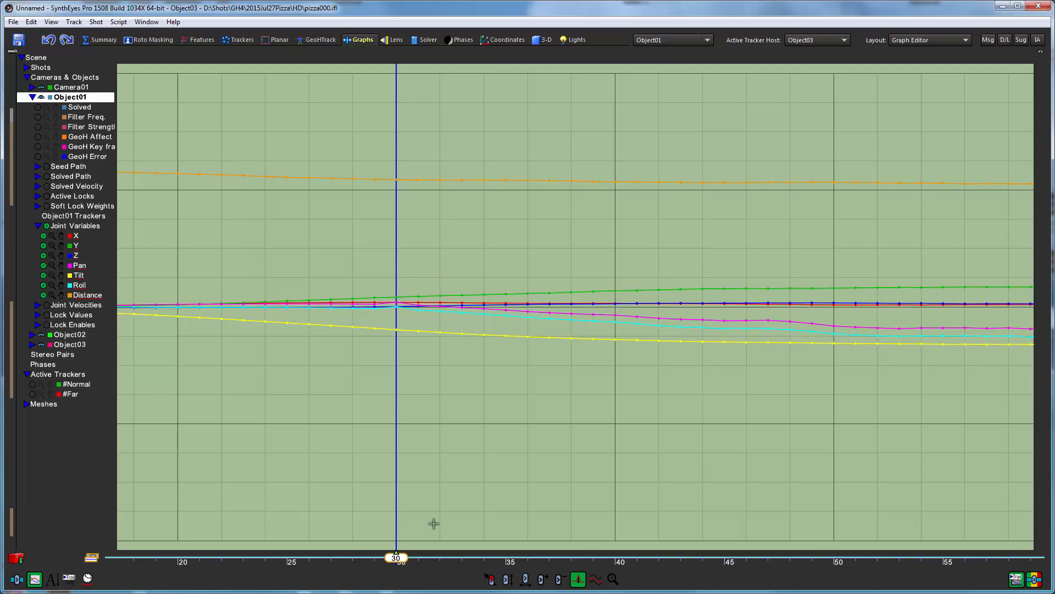
left_click_drag(393, 558, 308, 559)
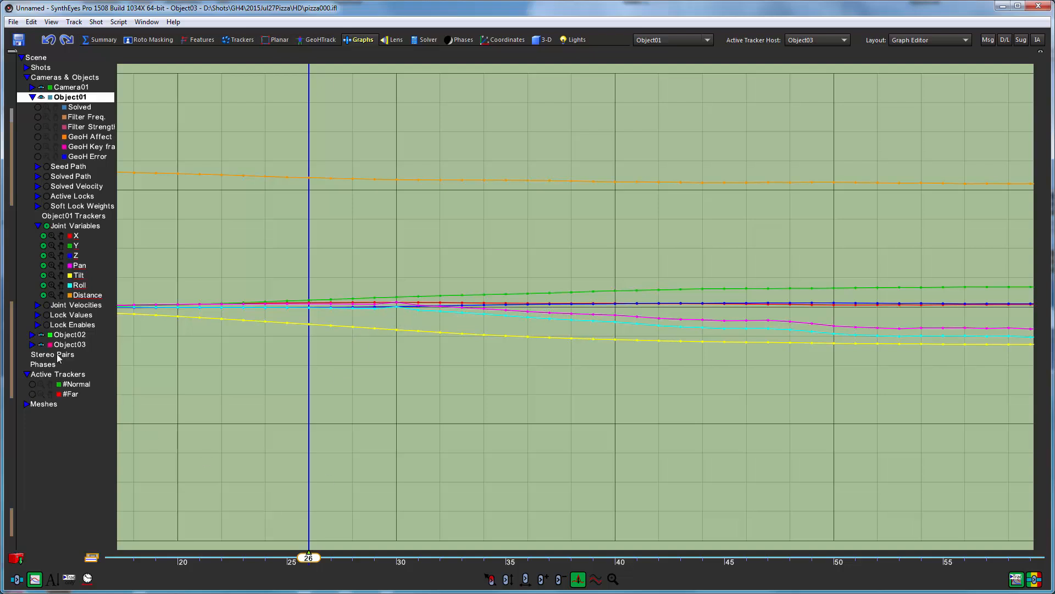
Step: Hide the Distance curve, offset the Roll curve below the others, and deglitch Roll at frame 30
left_click(43, 295)
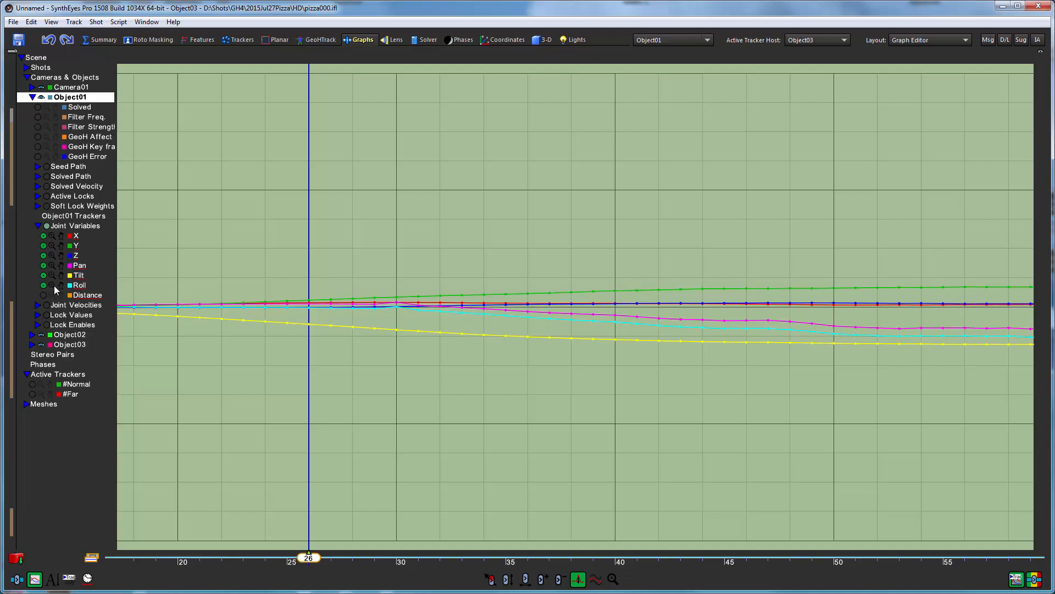
left_click_drag(61, 285, 63, 365)
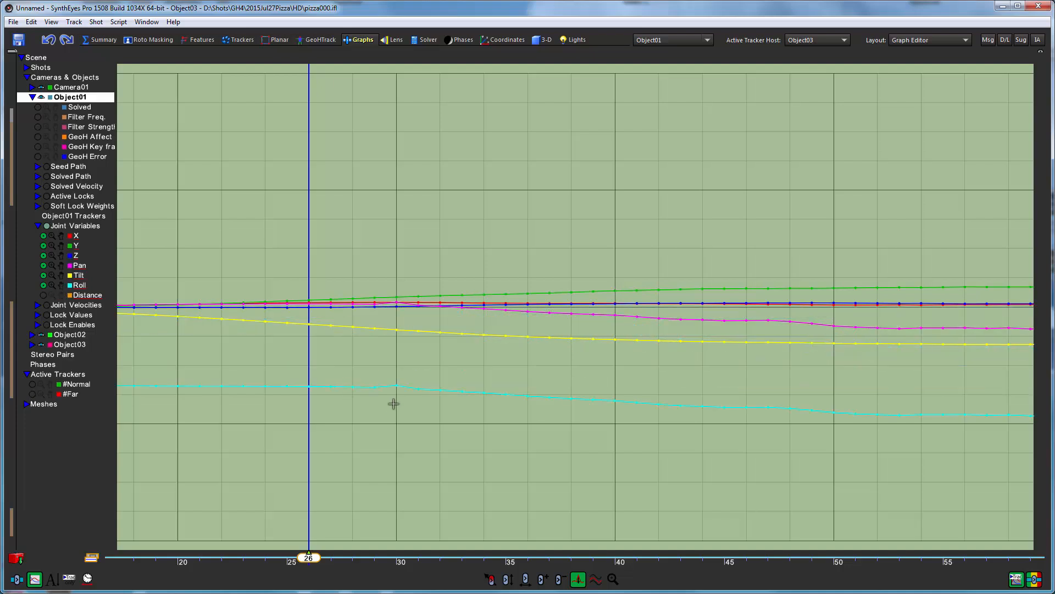
left_click(396, 386)
Step: Offset the X curve upward and the Pan curve downward, and deglitch Pan at frame 30
left_click_drag(61, 235, 72, 190)
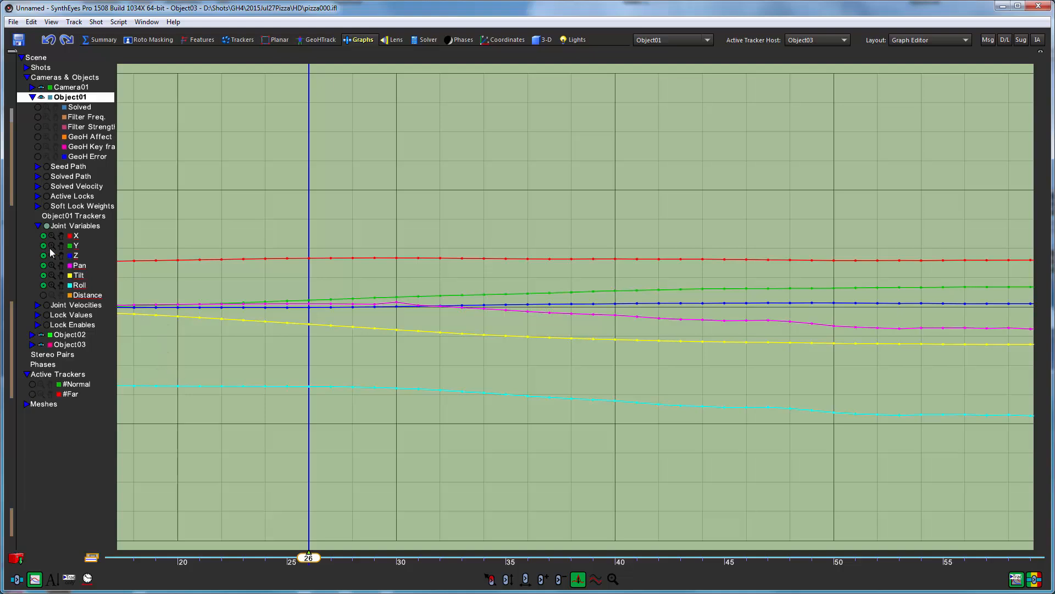
left_click_drag(61, 269, 62, 325)
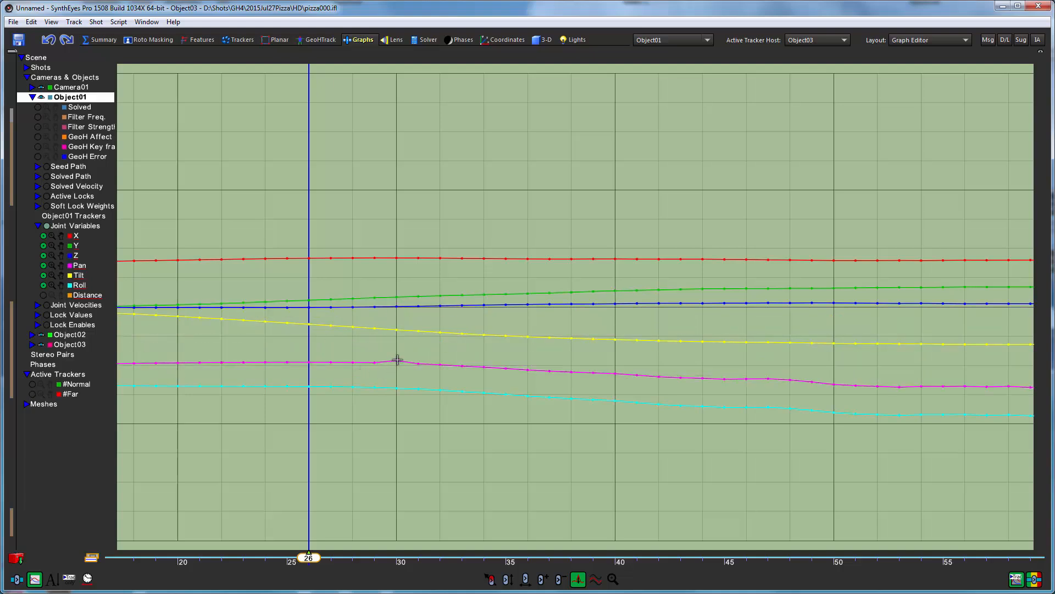
left_click_drag(396, 361, 397, 363)
Step: Return to the GeoH tracking view and scrub the shot from frame 14 to frame 68 to check the smoothed motion
left_click(320, 41)
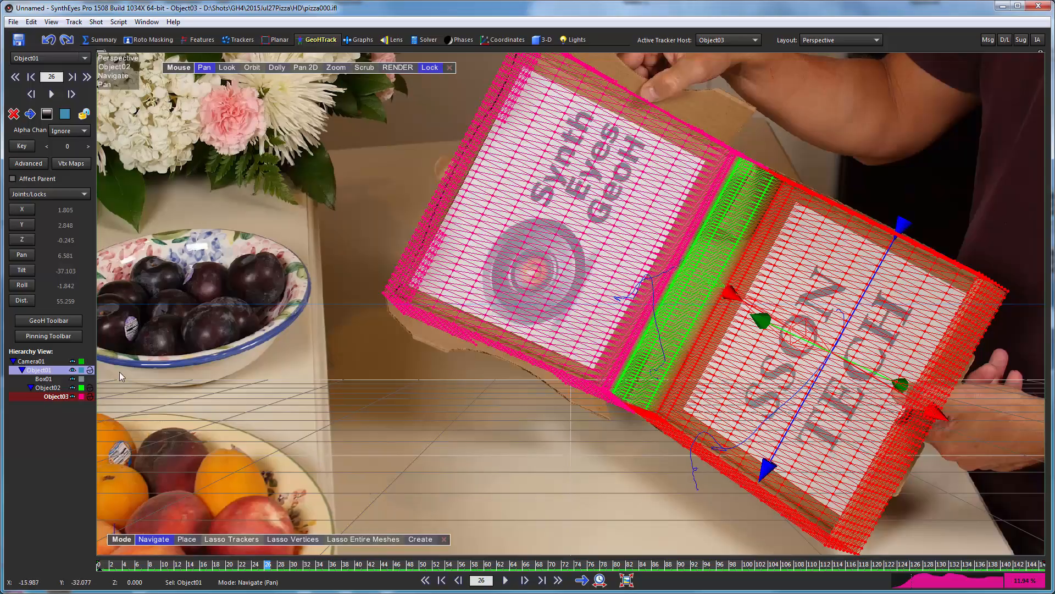
left_click_drag(293, 566, 190, 560)
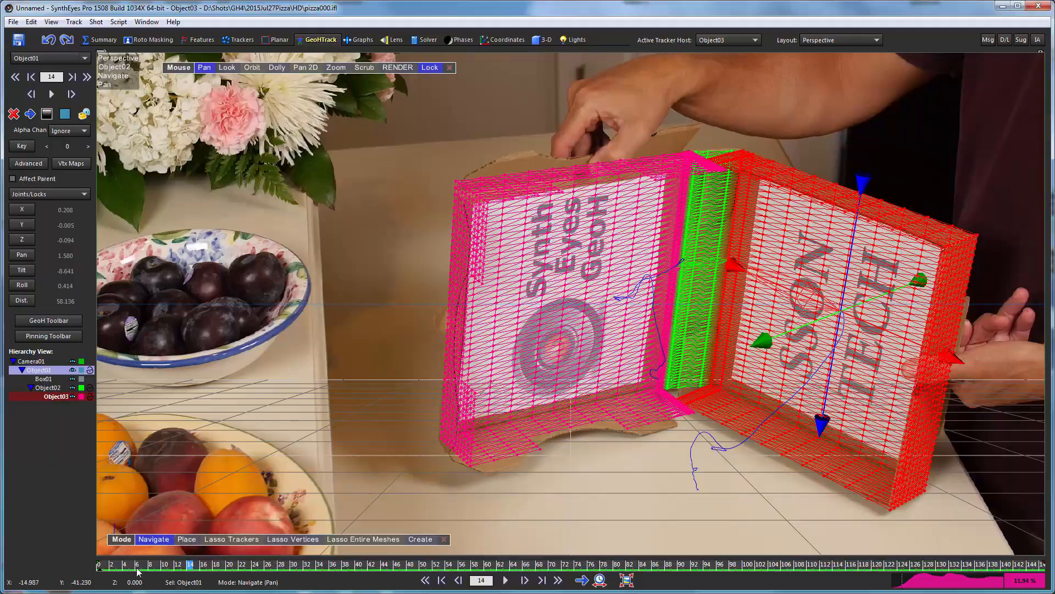
mouse_move(136, 566)
left_mouse_down()
mouse_move(1043, 569)
mouse_move(539, 569)
left_mouse_up()
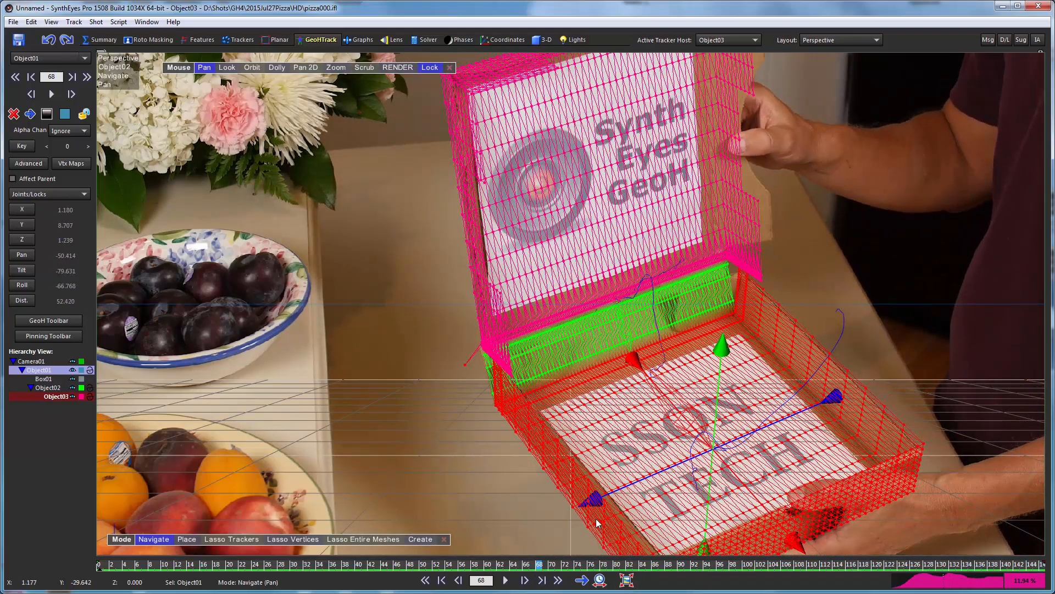